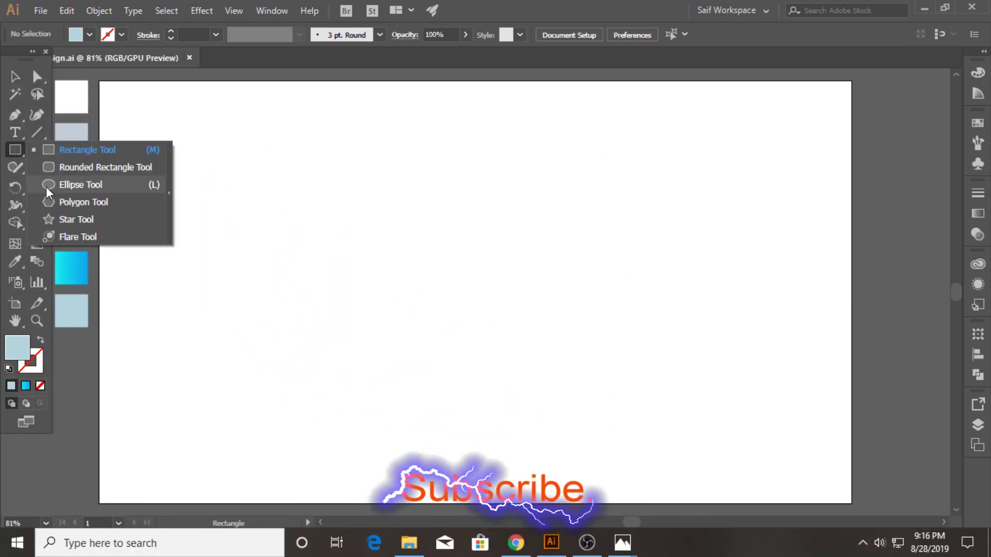
- Draw a light blue circle and a horizontal Pen line across its middle
drag(14, 150, 47, 184)
drag(388, 195, 539, 331)
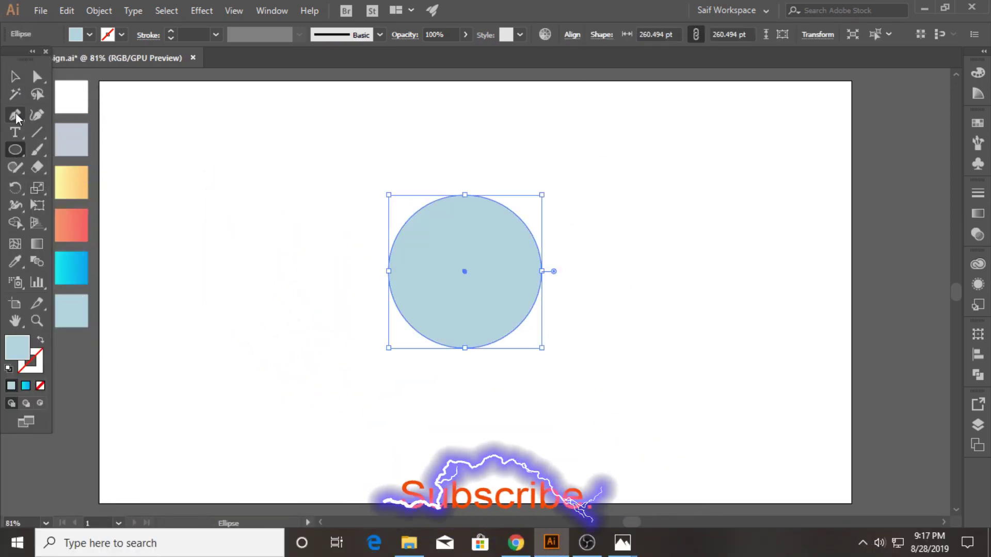
click(15, 114)
click(361, 271)
click(566, 271)
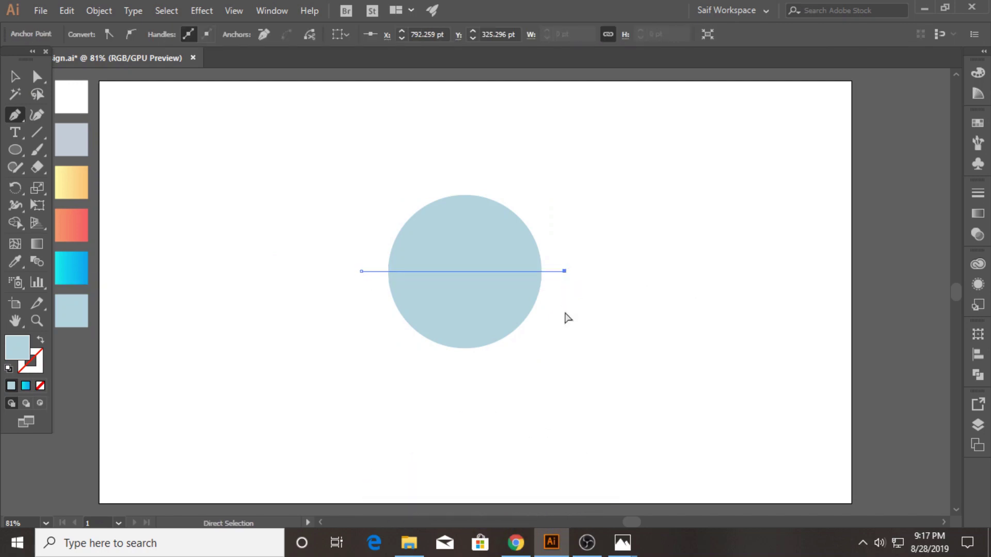
key(Delete)
- Remove the circle's top half with Shape Builder, lower the half-circle, and delete the line
click(15, 76)
drag(426, 326, 387, 335)
click(15, 223)
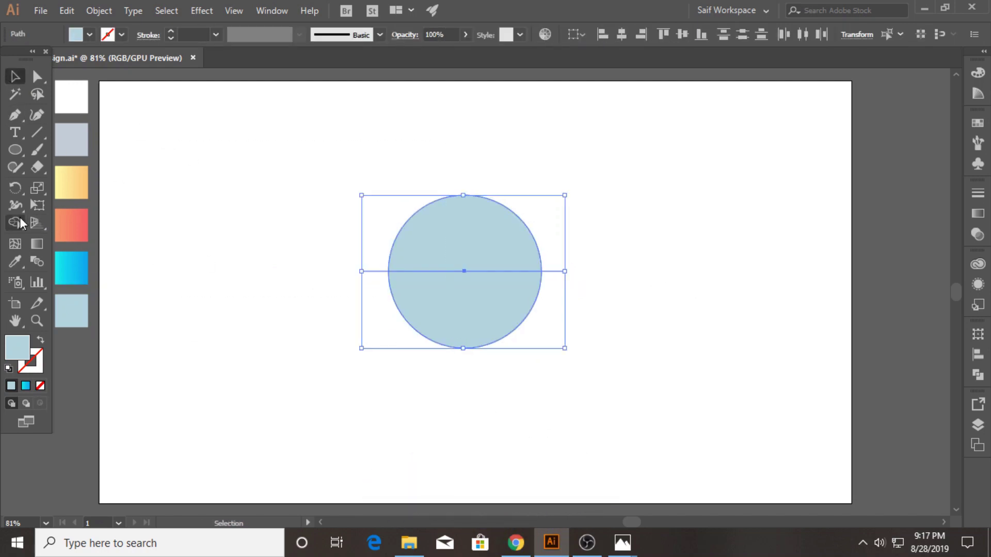
alt+click(422, 251)
key(v)
click(248, 301)
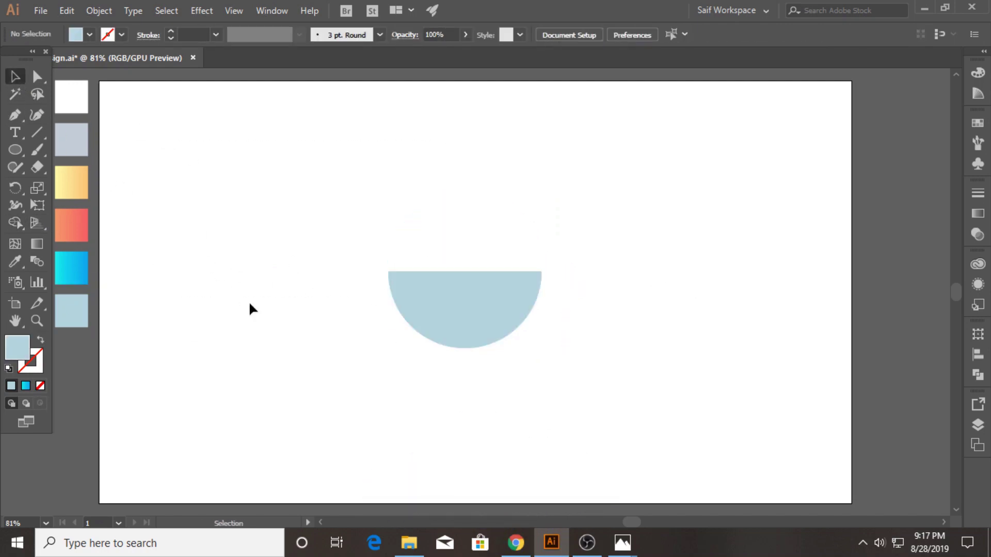
drag(442, 313, 442, 334)
click(426, 277)
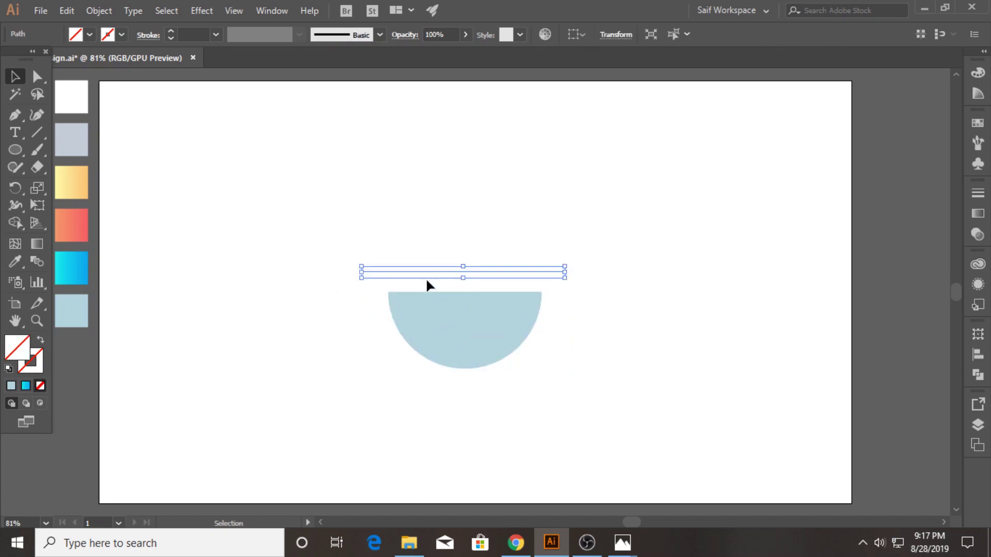
key(Delete)
click(436, 327)
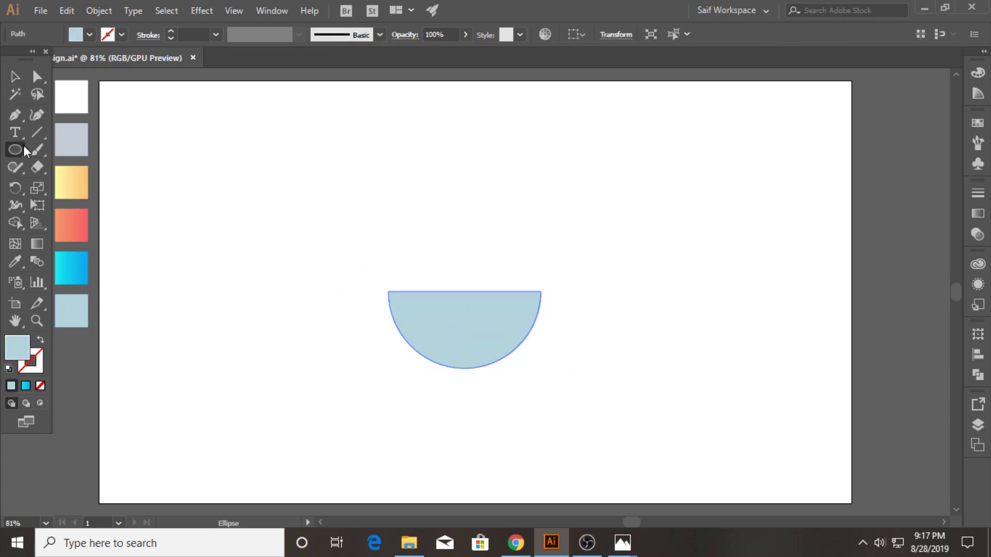
- Draw a thin light blue bar across the half-circle's top and round its corners
drag(24, 146, 47, 150)
drag(379, 292, 555, 280)
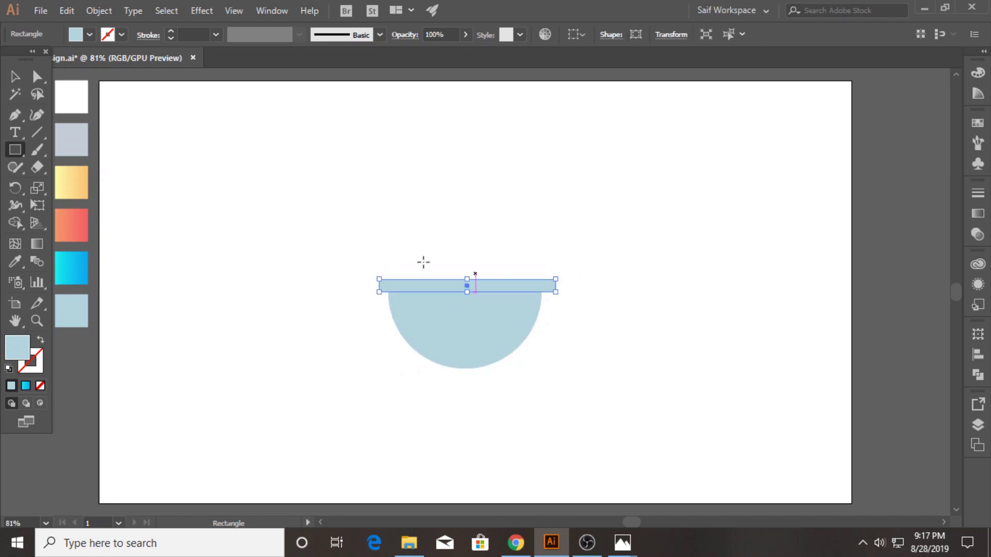
key(a)
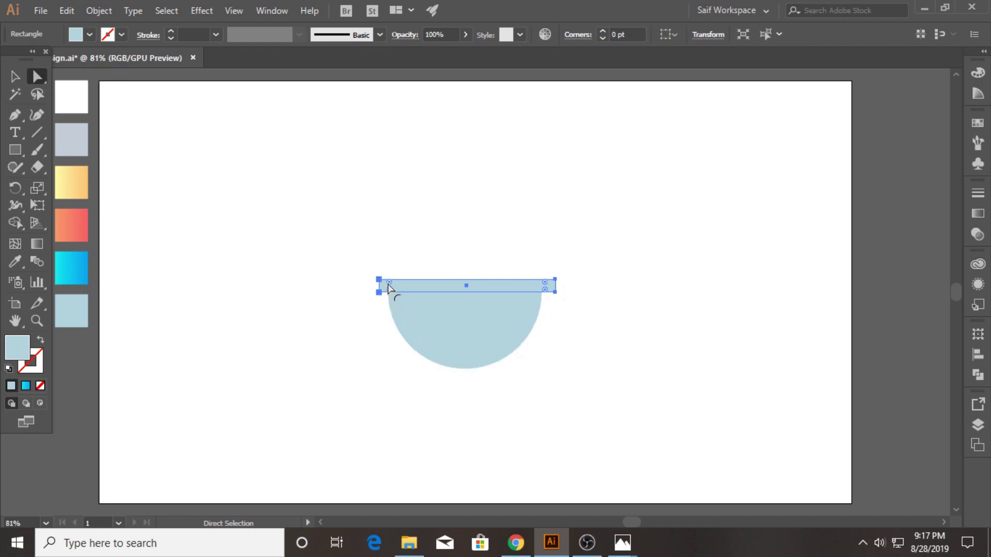
drag(388, 287, 395, 288)
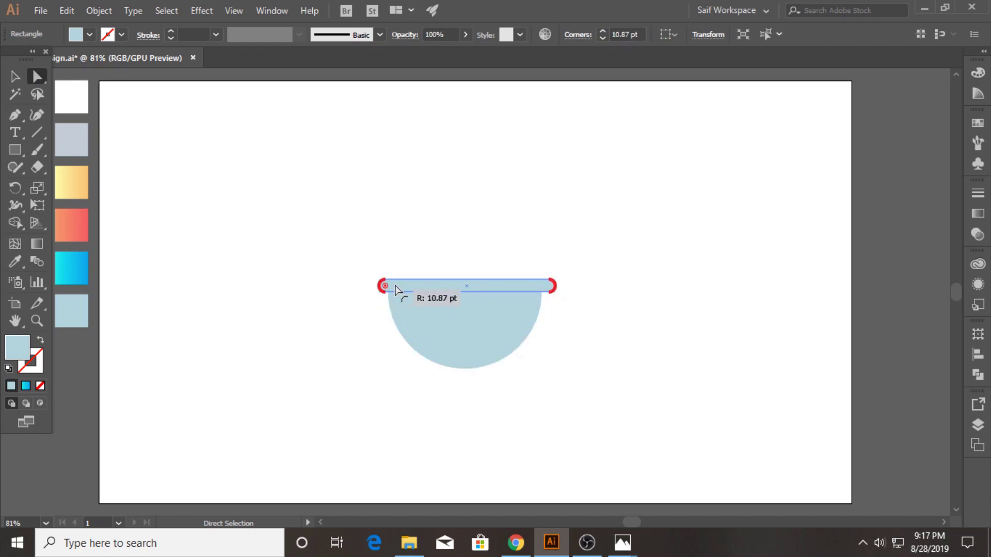
- Centre the rim bar and half-circle horizontally on each other
key(v)
drag(237, 221, 431, 341)
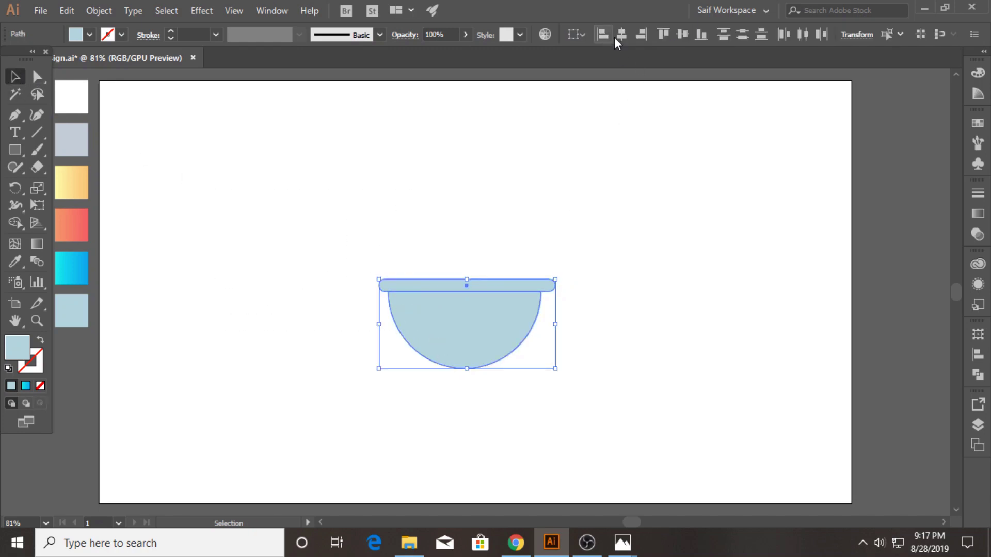
click(621, 34)
click(502, 162)
- Fill the half-circle with the yellow-to-orange gradient using the Eyedropper
click(432, 329)
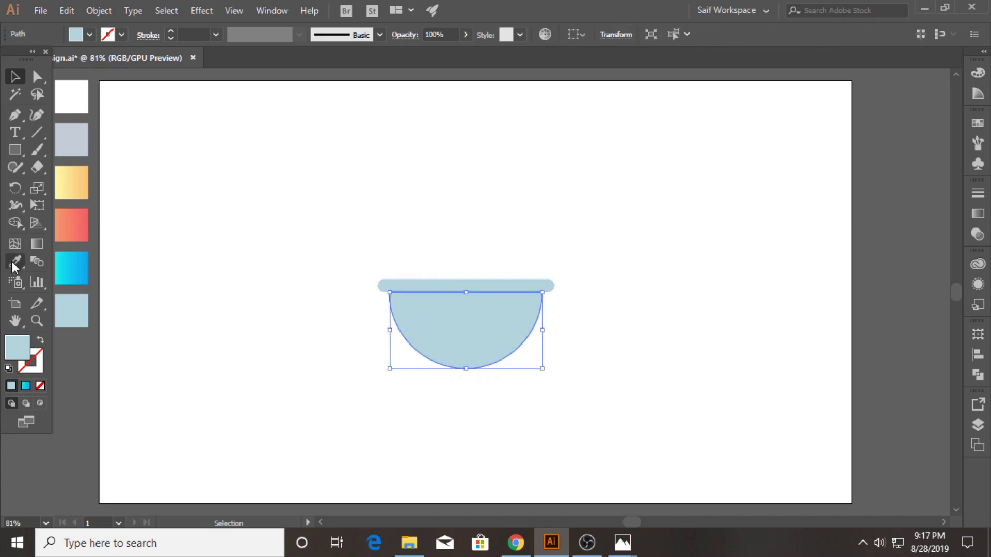
click(14, 264)
click(71, 182)
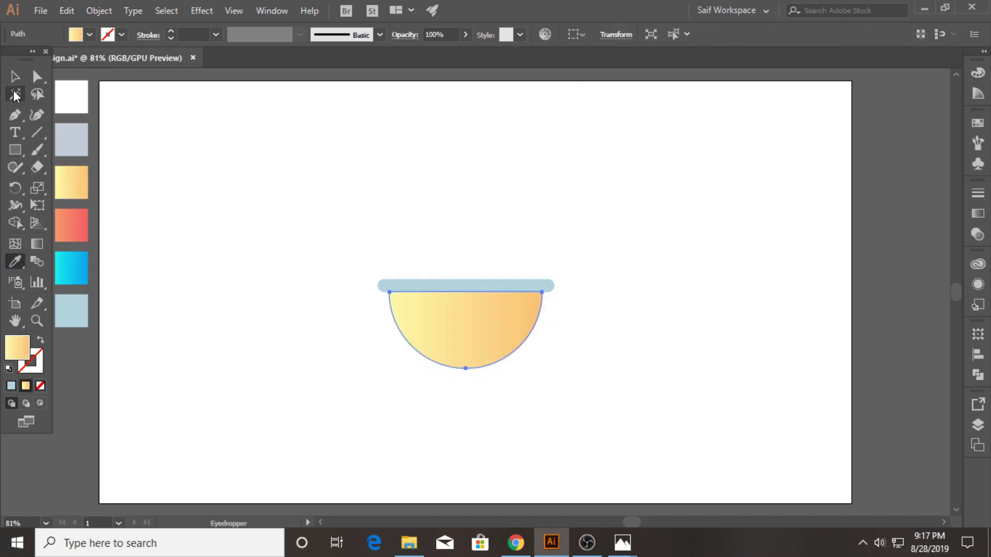
click(15, 76)
- Duplicate the half-circle to the right and cut the overlap into a crescent with Shape Builder
click(361, 250)
mouse_move(491, 341)
mouse_down()
mouse_move(728, 352)
mouse_move(715, 352)
mouse_up()
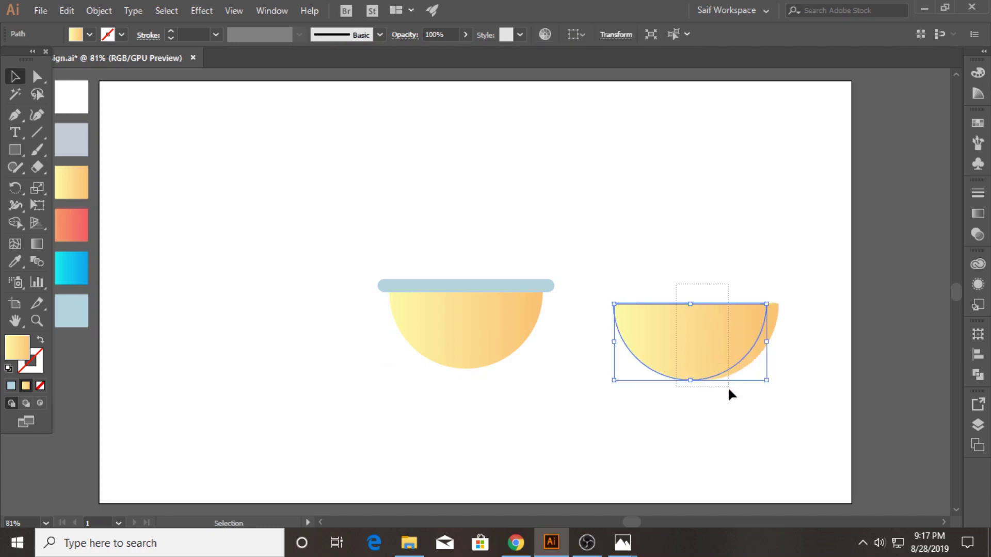
mouse_move(728, 395)
mouse_down()
mouse_move(650, 330)
mouse_move(616, 349)
mouse_up()
click(14, 223)
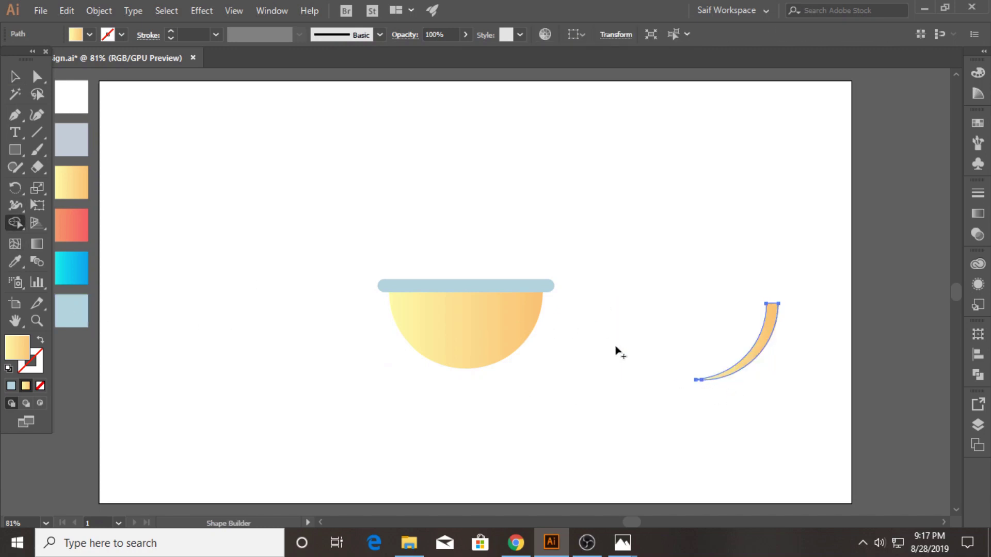
- Give the crescent a plain white fill
click(89, 34)
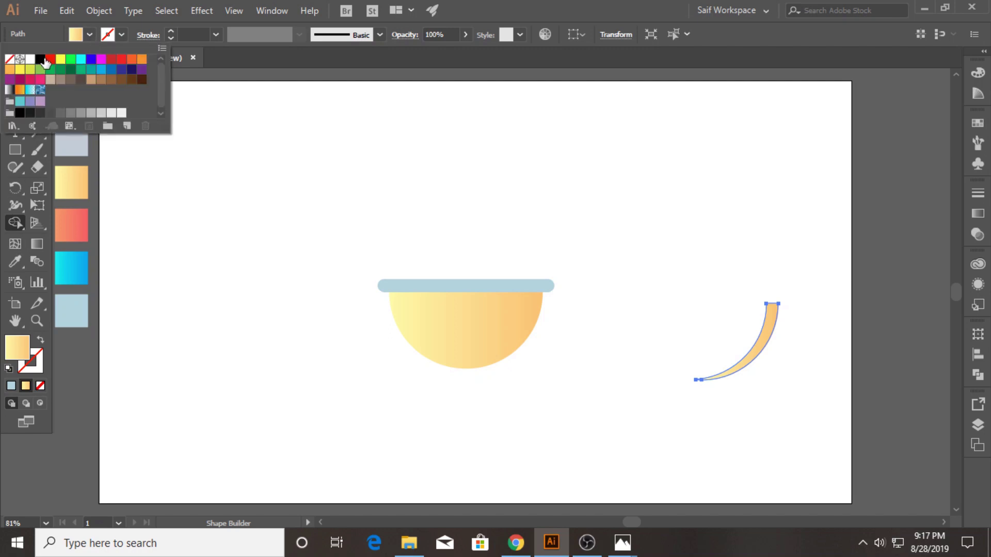
click(30, 59)
key(Escape)
key(v)
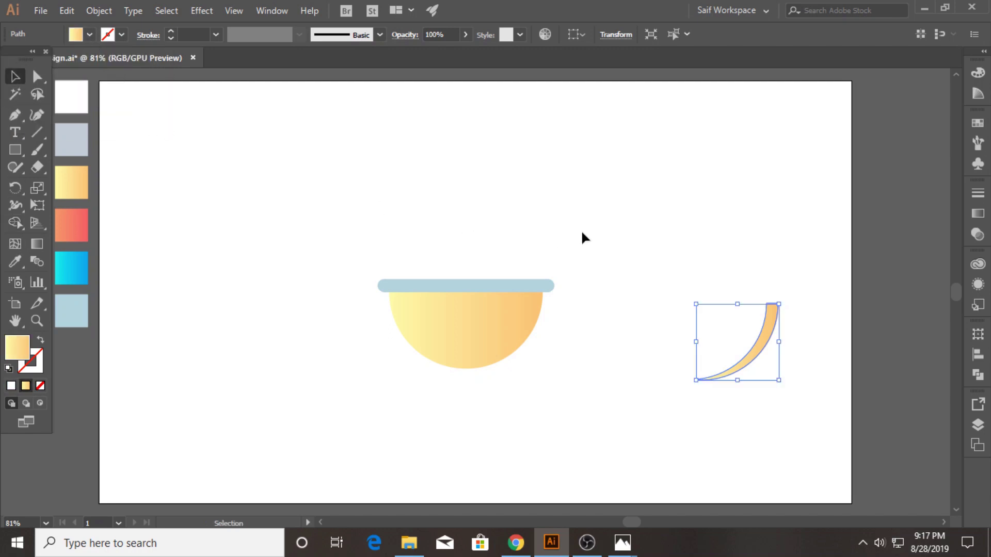
drag(670, 284, 753, 374)
click(89, 34)
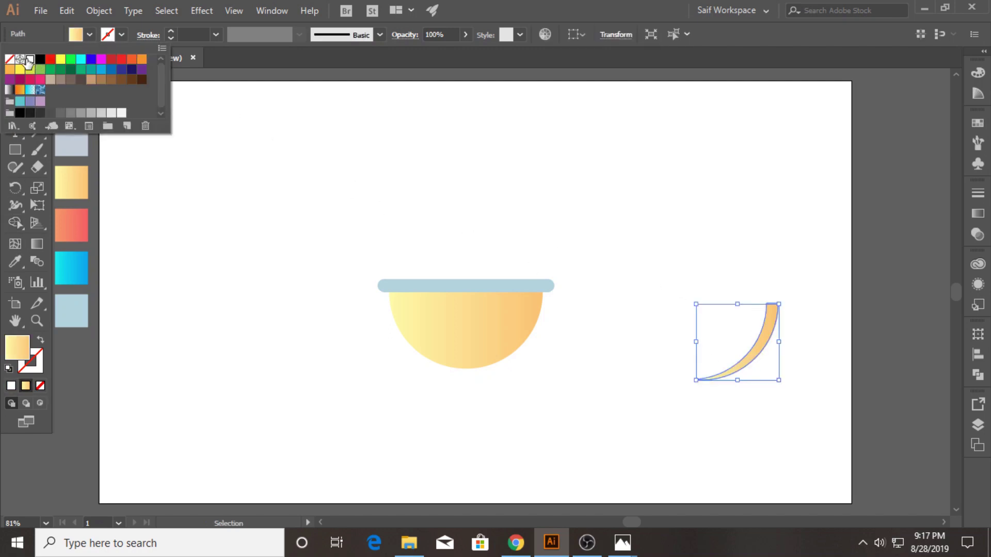
click(30, 59)
- Set the crescent to 30% opacity with a black fill
click(977, 234)
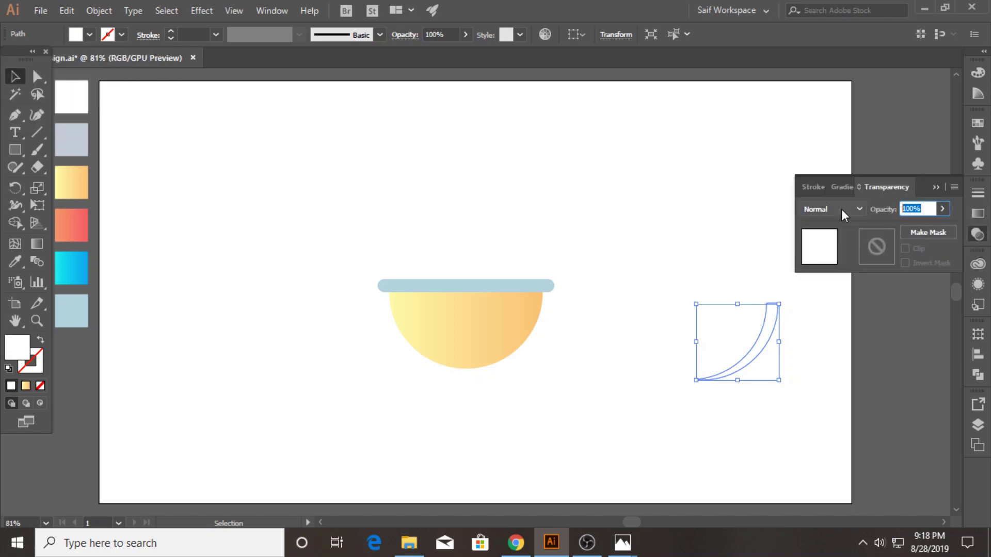
text(30)
key(Return)
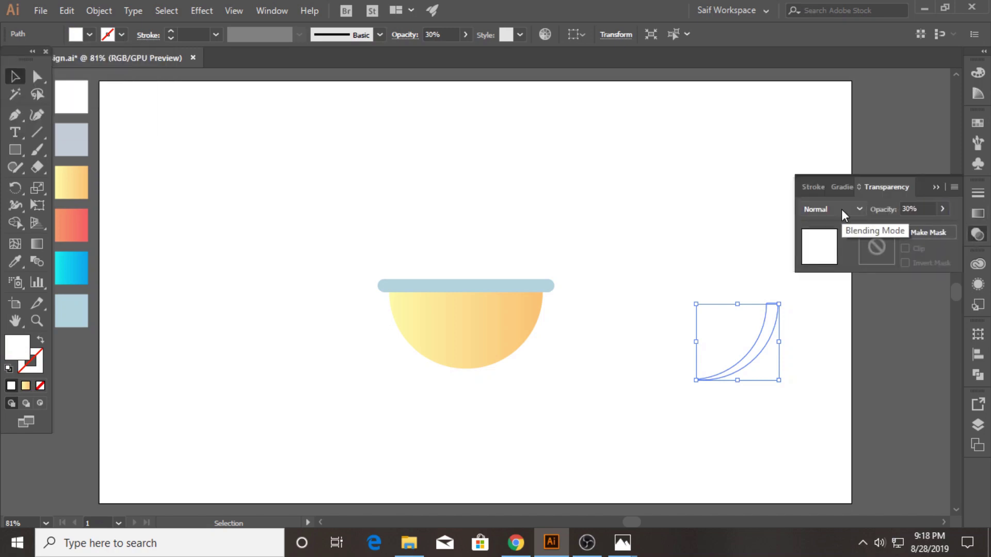
click(90, 35)
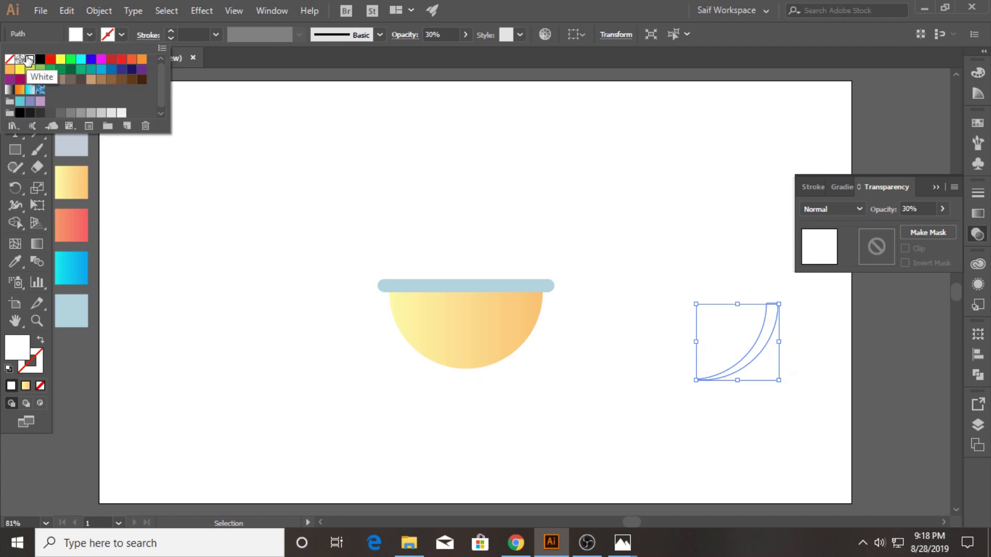
click(41, 60)
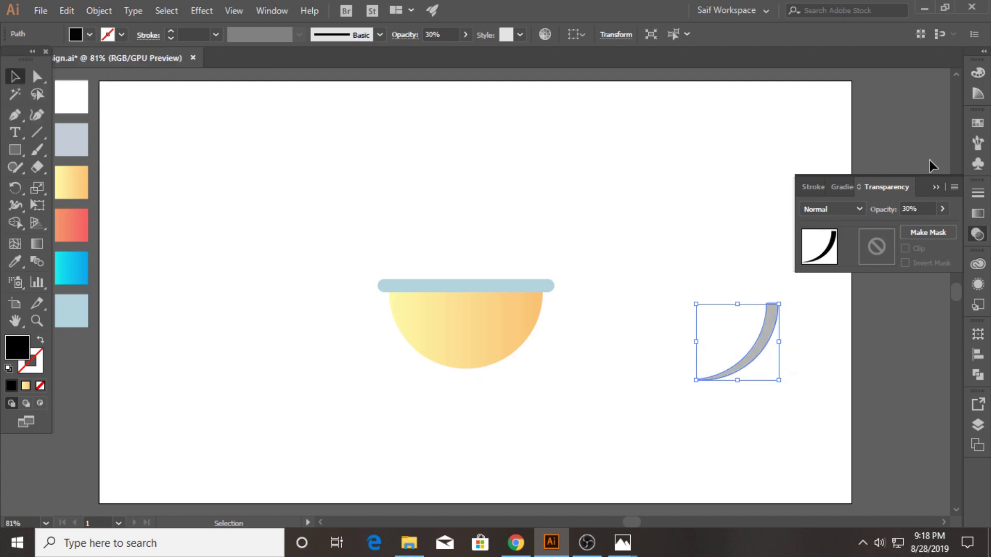
click(845, 259)
- Move the crescent onto the bowl's right edge and select the whole bowl
mouse_move(770, 318)
mouse_down()
mouse_move(521, 327)
mouse_move(534, 309)
mouse_up()
click(616, 305)
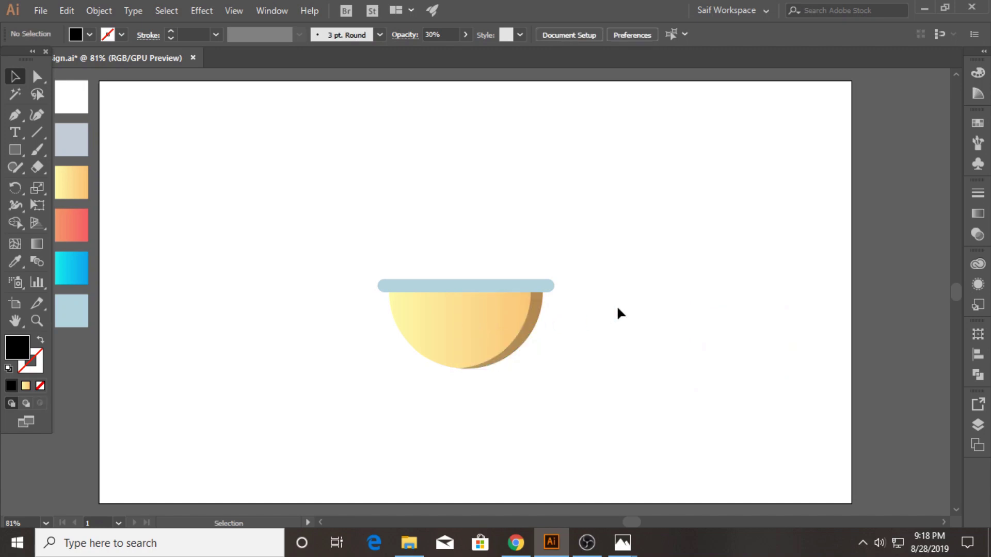
drag(484, 241, 543, 344)
drag(326, 215, 550, 376)
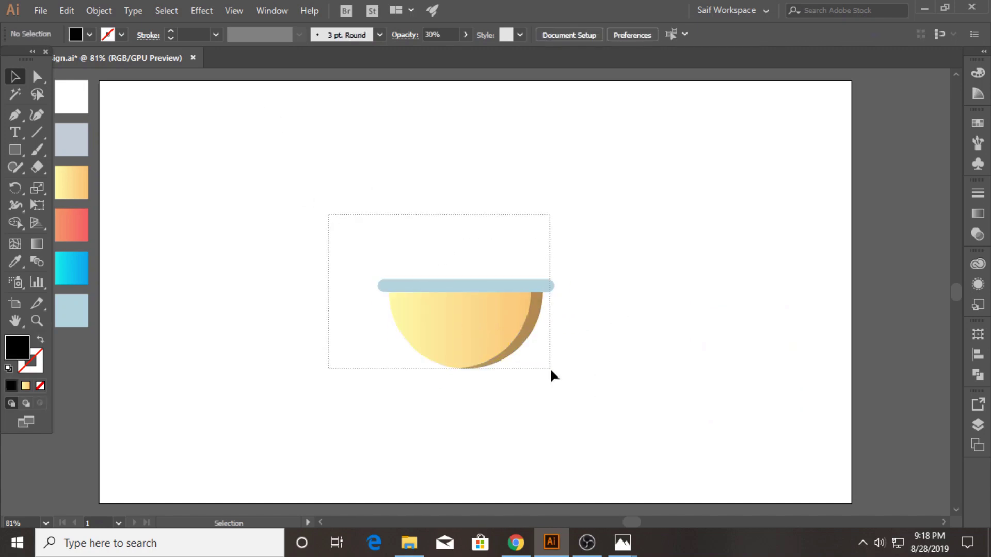
- Outline the bowl pieces in black and draw a dark grey upright stick on the rim
click(148, 35)
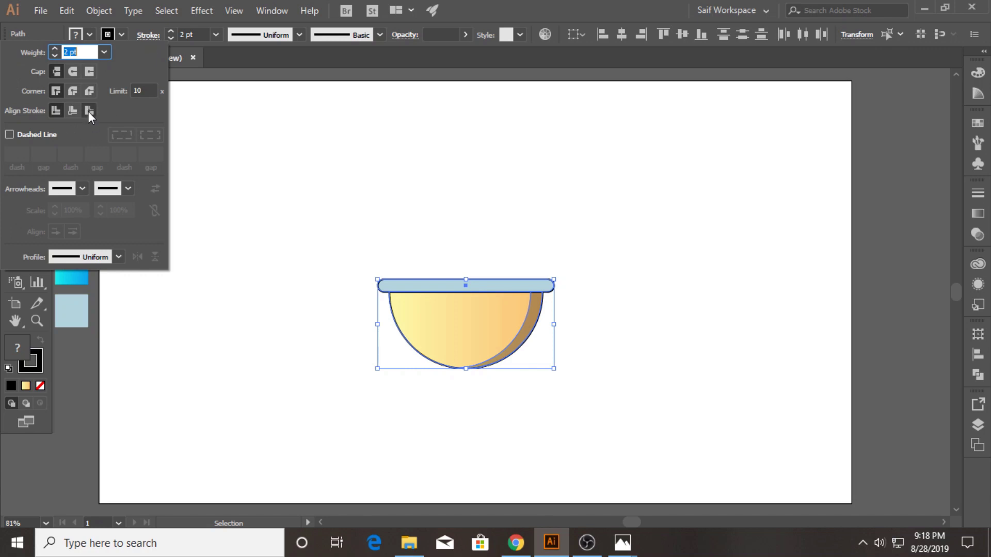
click(192, 113)
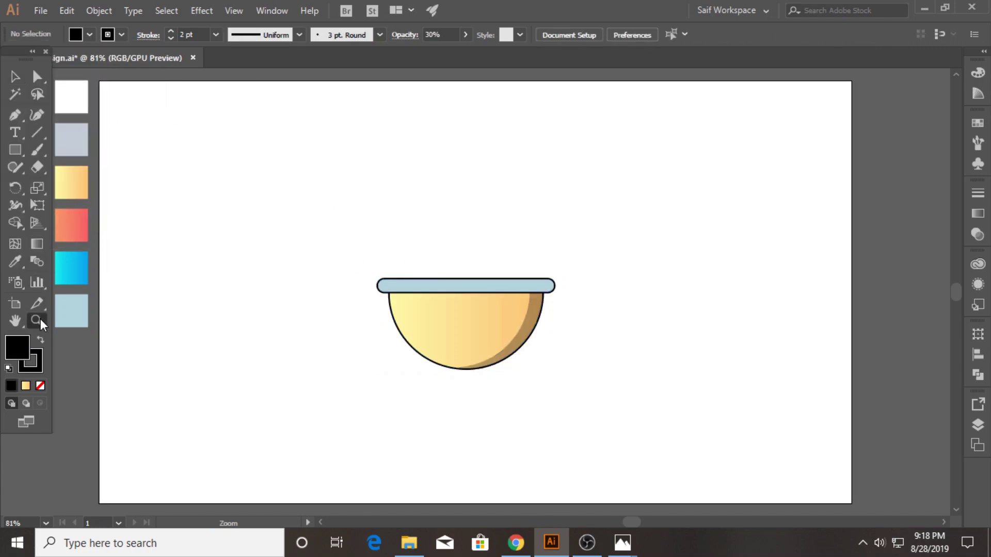
drag(386, 257, 615, 283)
click(15, 150)
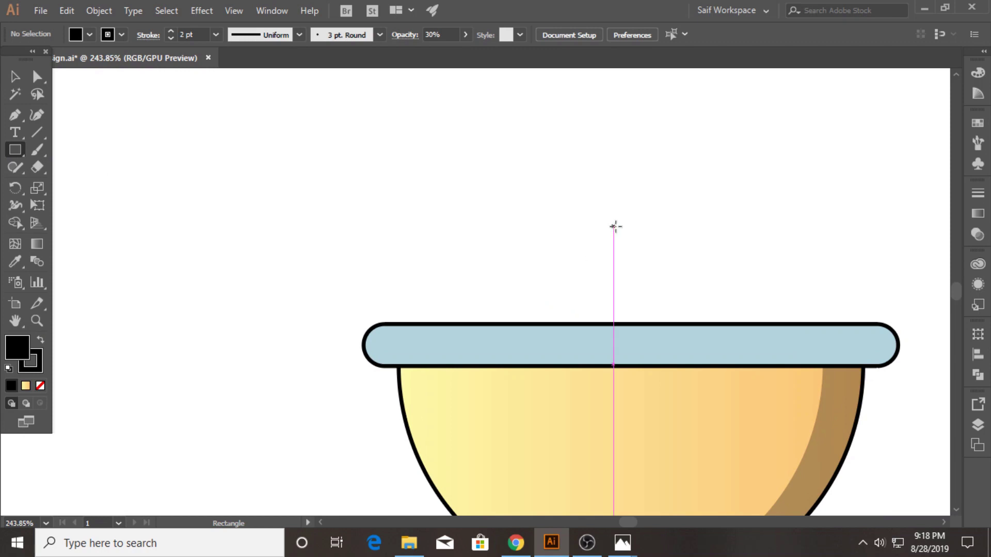
drag(614, 226, 631, 323)
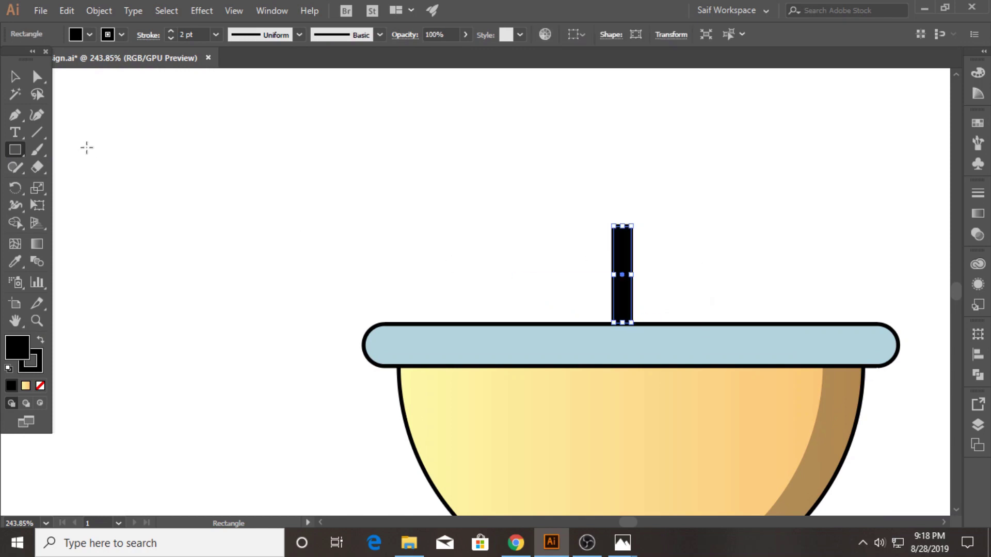
click(90, 35)
click(61, 113)
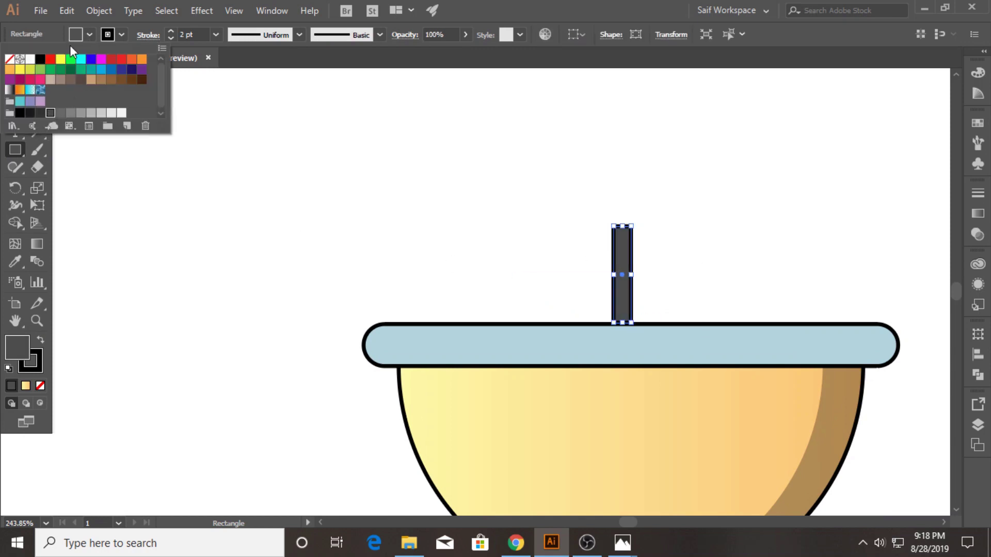
- Draw a small circle in the rim's light blue and centre it horizontally with the stick
drag(20, 146, 51, 184)
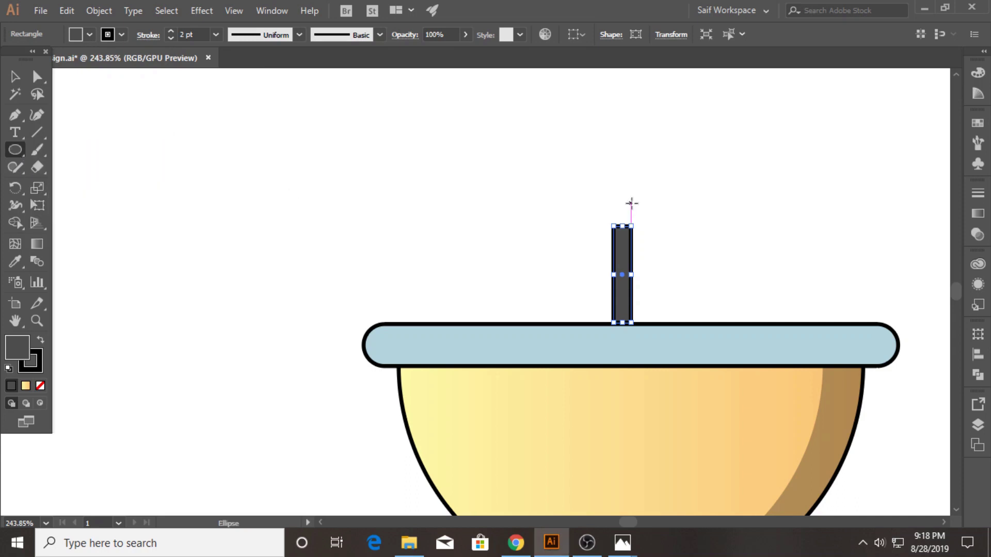
drag(599, 154, 651, 204)
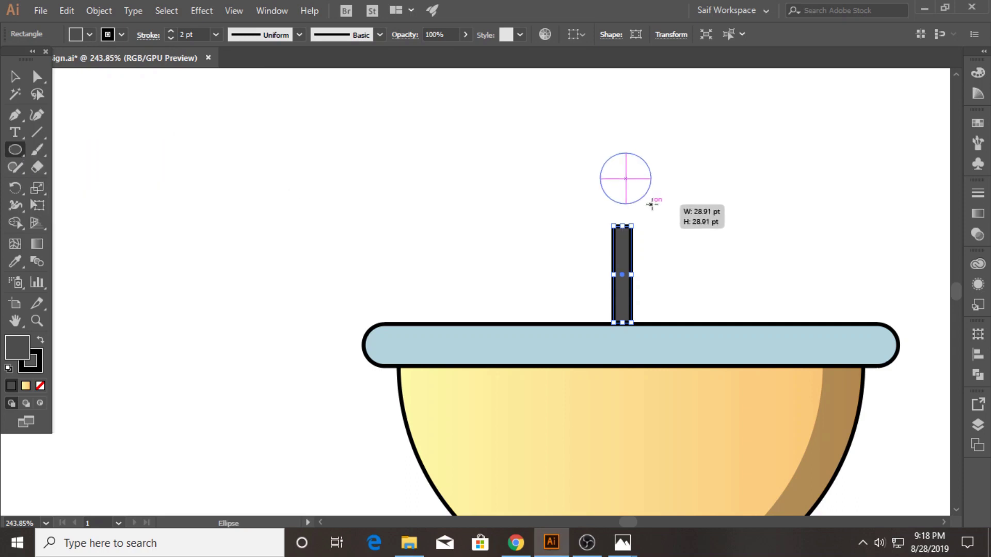
click(15, 261)
click(463, 351)
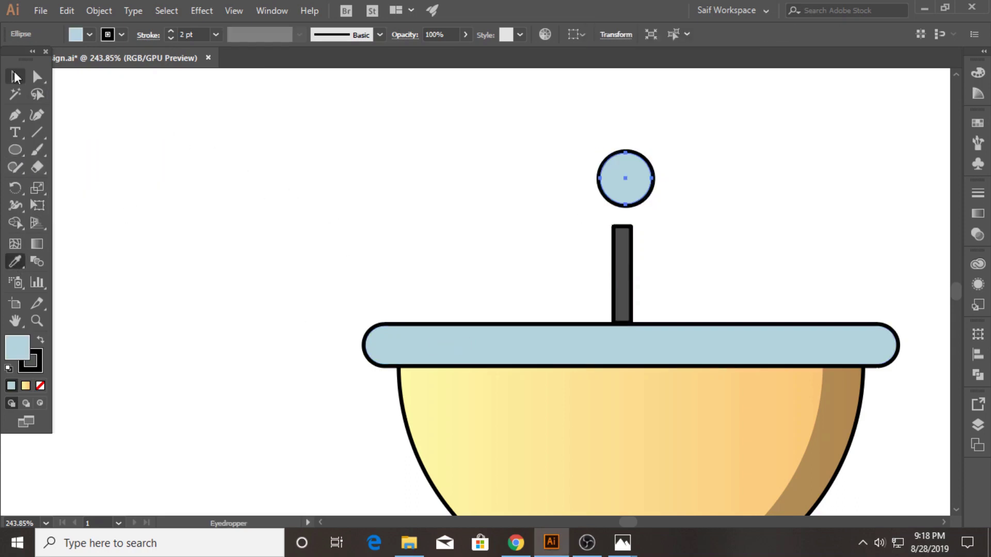
click(15, 76)
drag(516, 156, 627, 242)
click(621, 34)
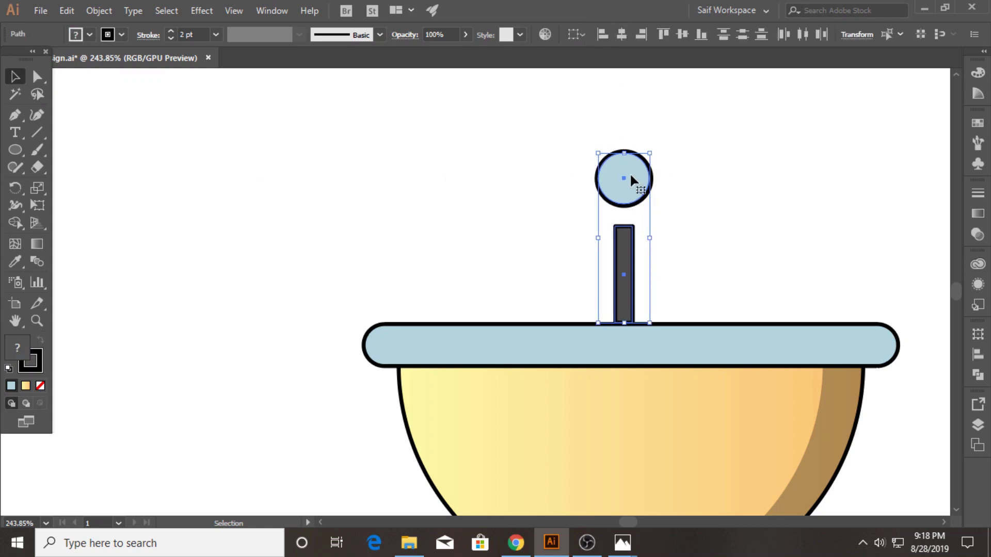
- Set the circle onto the stick's top, nudge both slightly right, and zoom out
key(ctrl+shift+a)
drag(630, 178, 636, 210)
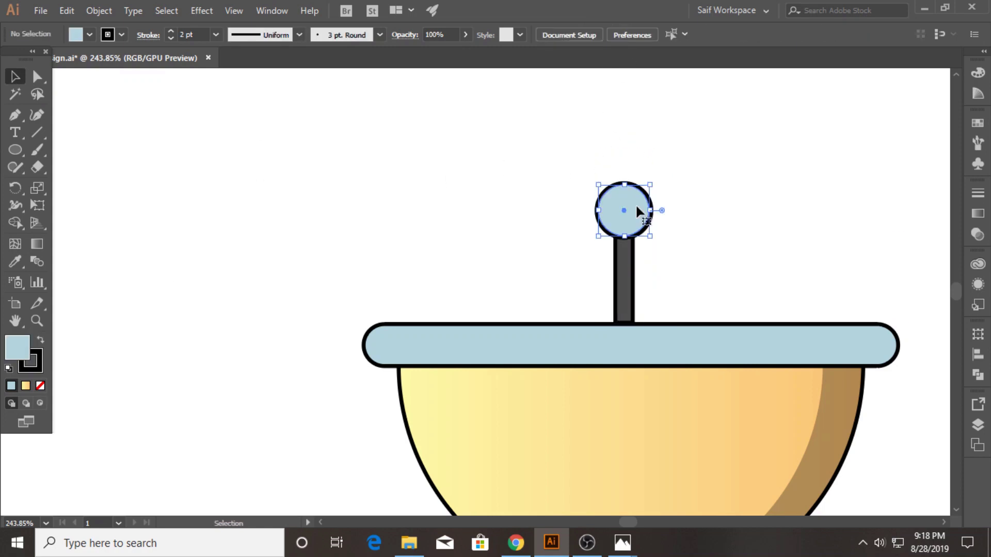
click(484, 170)
scroll(539, 236, down, 3)
drag(548, 116, 638, 191)
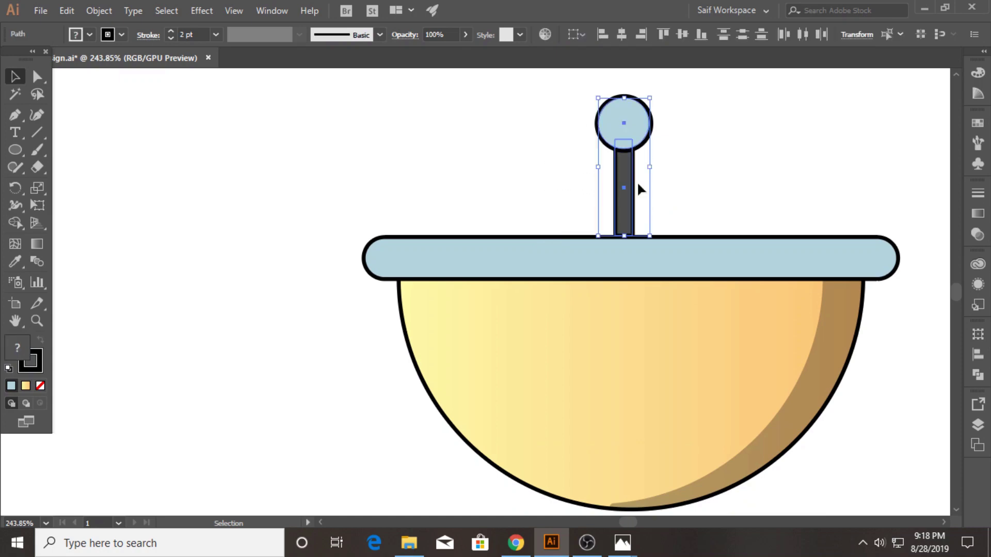
drag(626, 140, 633, 141)
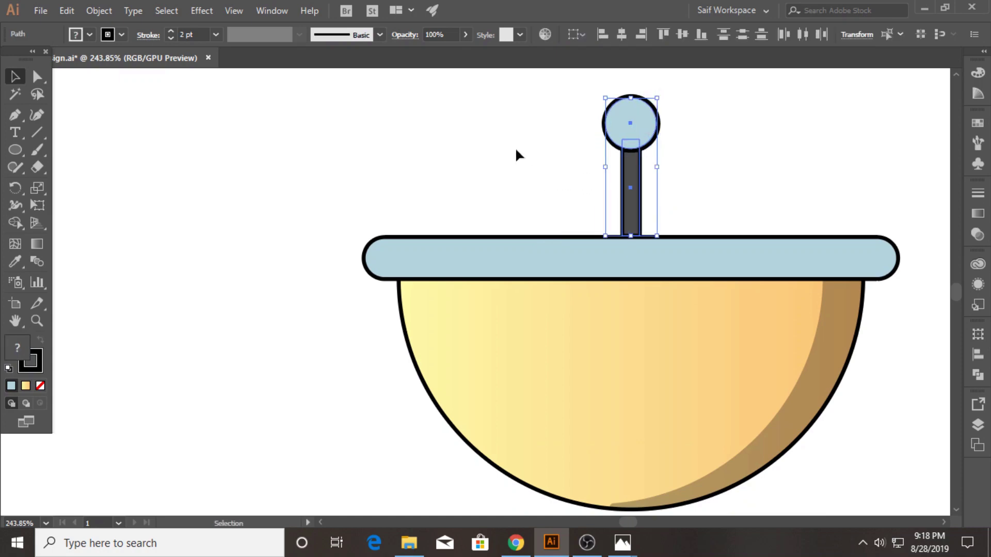
click(192, 231)
click(34, 323)
scroll(385, 239, down, 3)
- Shrink the bowl and move it higher on the artboard
scroll(488, 193, down, 3)
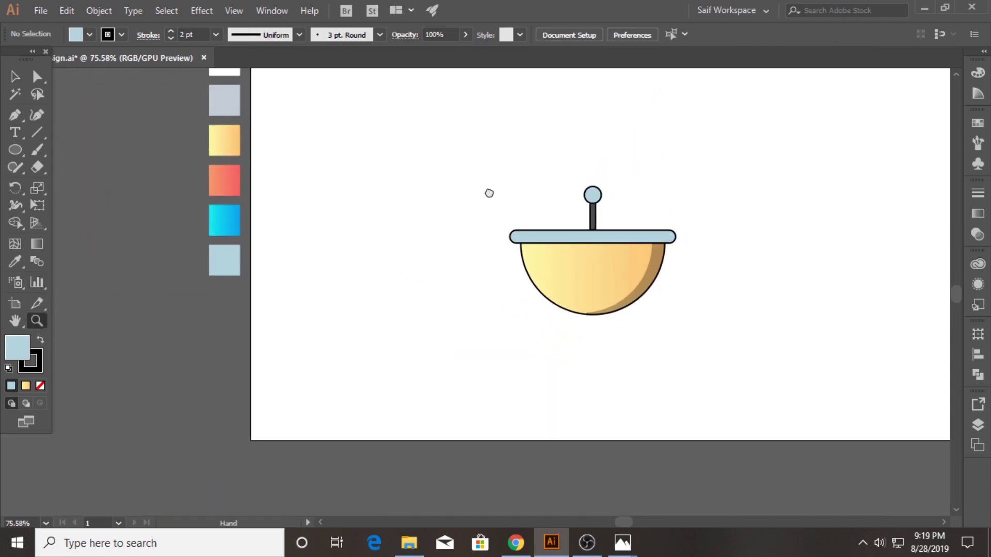
scroll(393, 235, down, 3)
key(v)
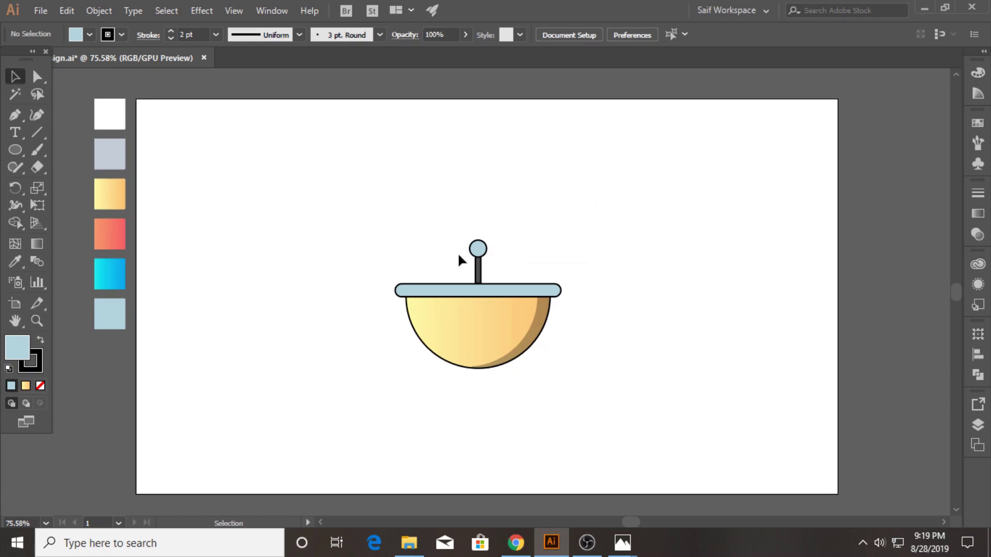
mouse_move(387, 222)
mouse_down()
mouse_move(563, 371)
mouse_move(529, 343)
mouse_up()
drag(497, 312, 497, 258)
click(576, 269)
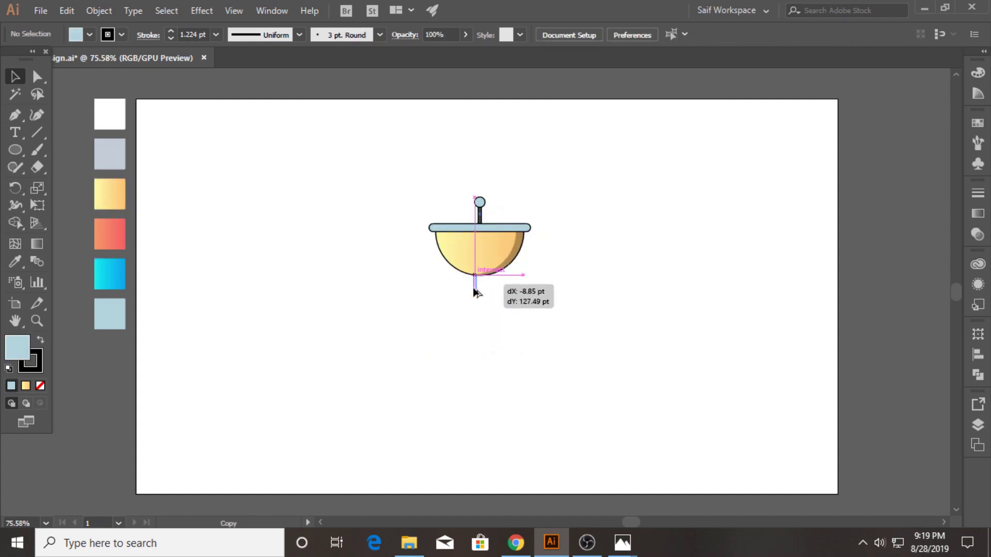
- Copy the stick below the bowl, enlarge it into a stem, and fill it light blue
drag(480, 214, 472, 290)
key(ctrl+plus)
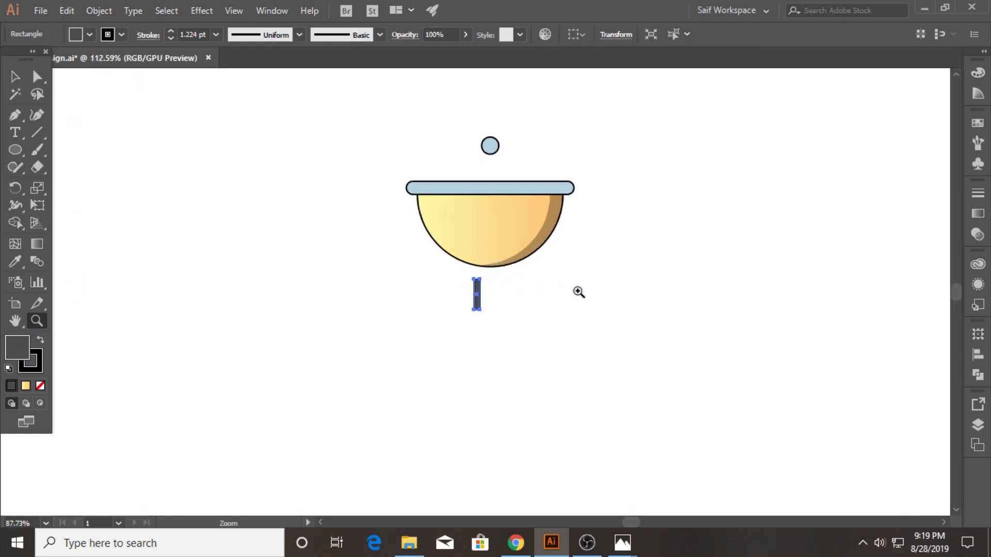
key(ctrl+plus)
drag(485, 319, 498, 333)
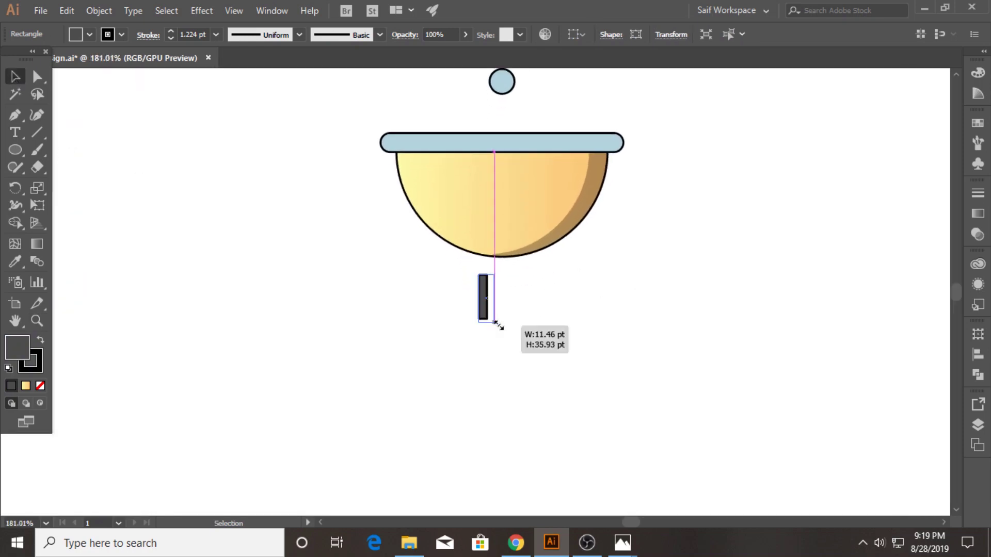
click(14, 262)
click(455, 146)
key(v)
click(513, 289)
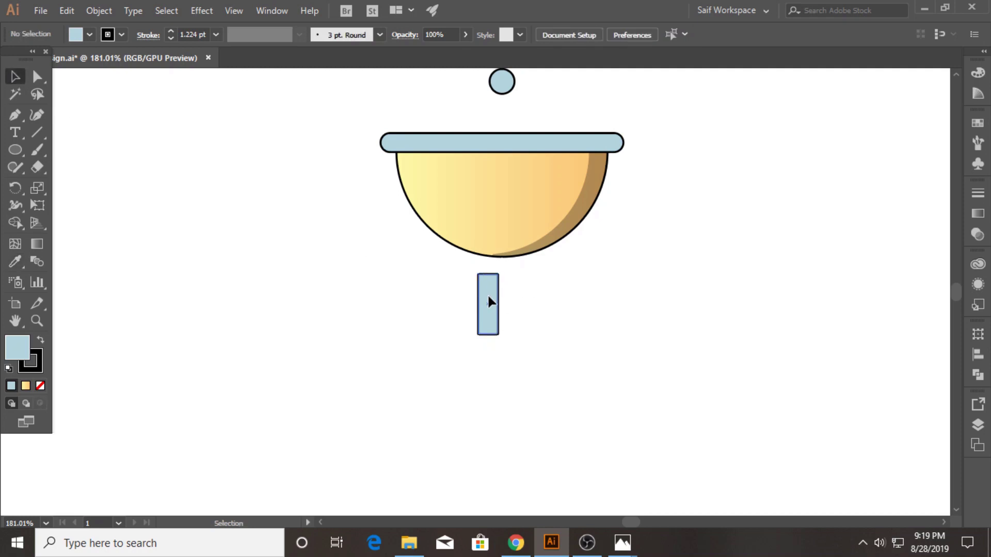
- Duplicate the stem beside the original and send both stems behind the bowl
mouse_move(489, 302)
mouse_down()
mouse_move(513, 302)
mouse_move(497, 318)
mouse_move(518, 316)
mouse_move(490, 310)
mouse_move(516, 294)
mouse_up()
click(500, 316)
click(527, 316)
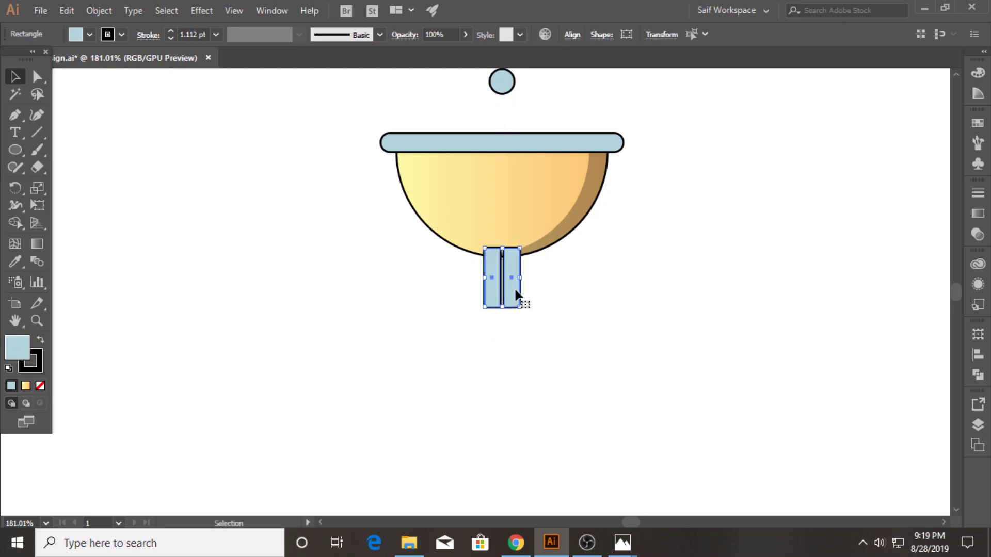
key(ctrl+shift+bracketleft)
- Draw a tall body rectangle below the stems and fill it with the red-orange gradient
click(15, 149)
click(62, 150)
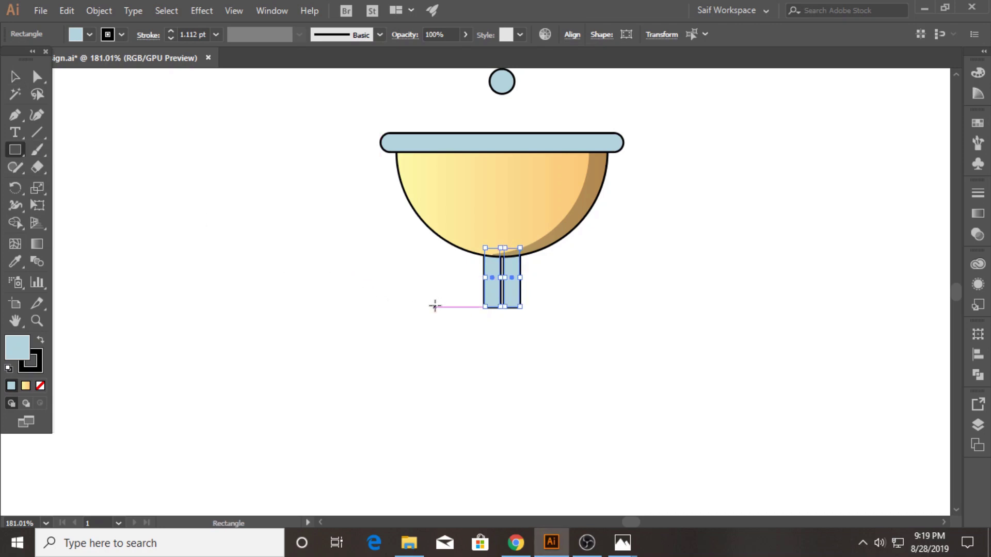
mouse_move(435, 306)
mouse_down()
mouse_move(583, 345)
mouse_move(572, 493)
mouse_up()
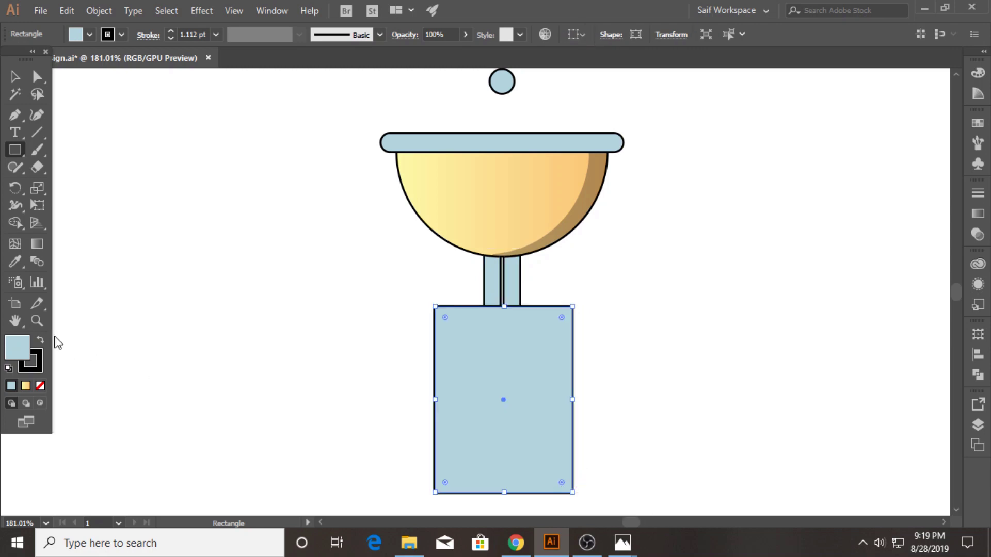
click(37, 320)
drag(659, 371, 389, 299)
click(14, 77)
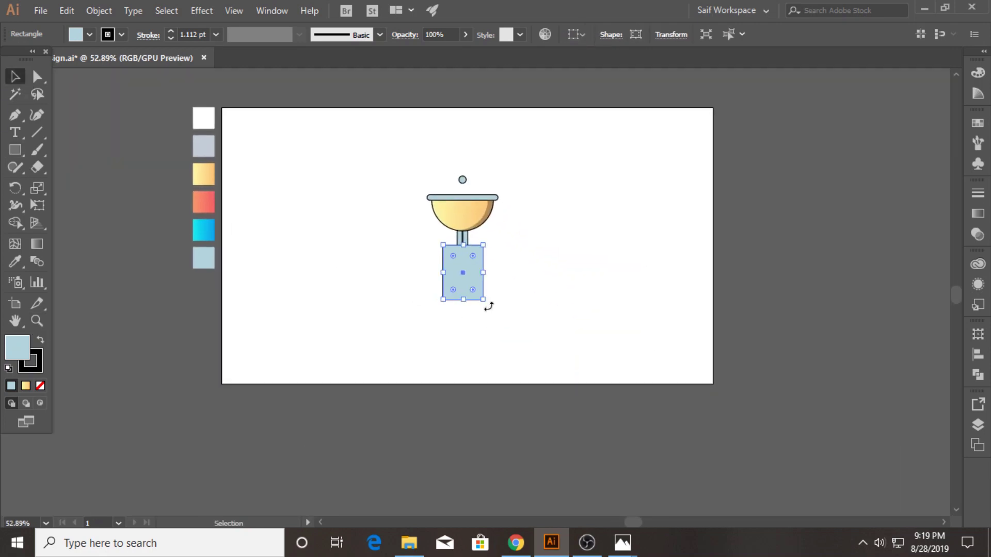
drag(462, 300, 463, 359)
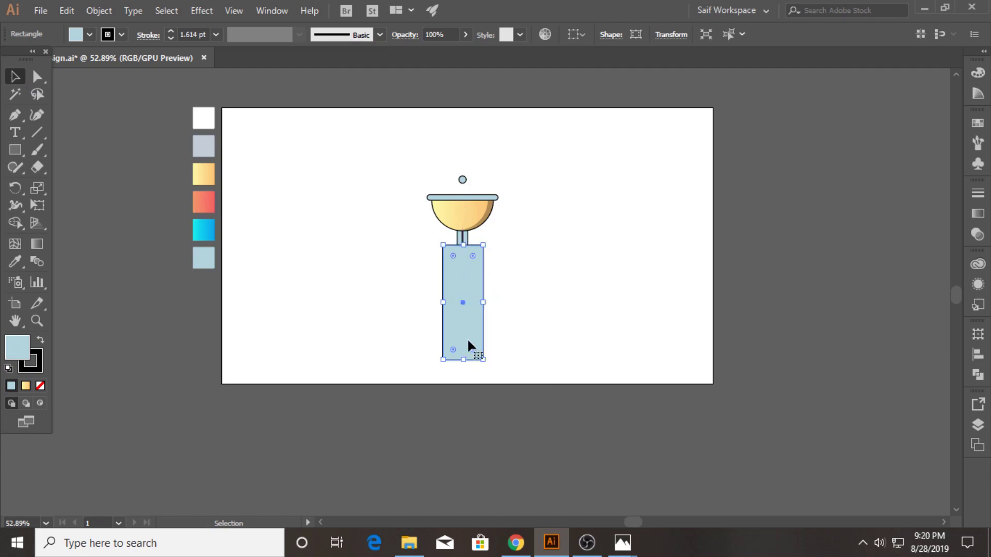
click(15, 261)
click(195, 206)
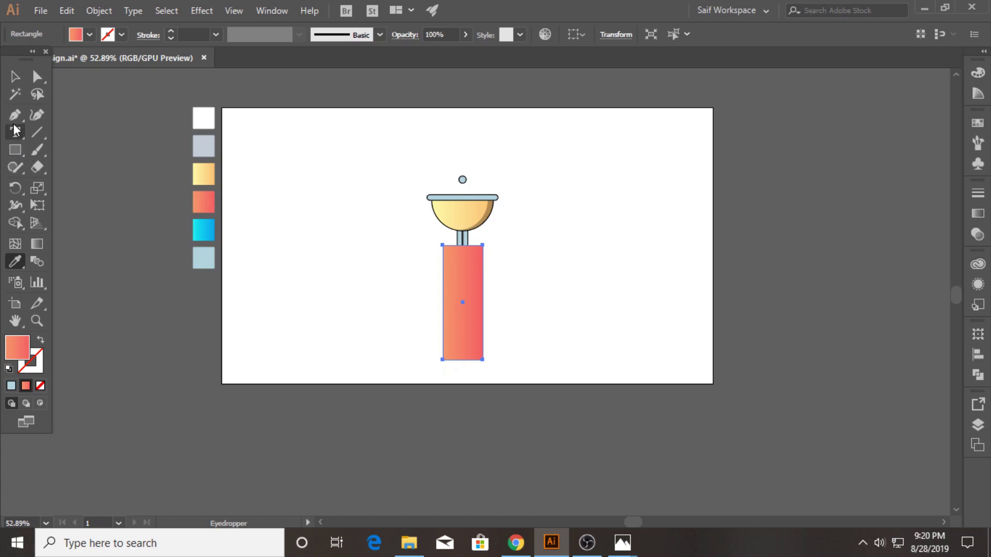
- Lower the body and make a shorter copy, vertically centred on the original
click(37, 77)
mouse_move(449, 252)
mouse_down()
mouse_move(454, 258)
mouse_move(439, 255)
mouse_up()
key(v)
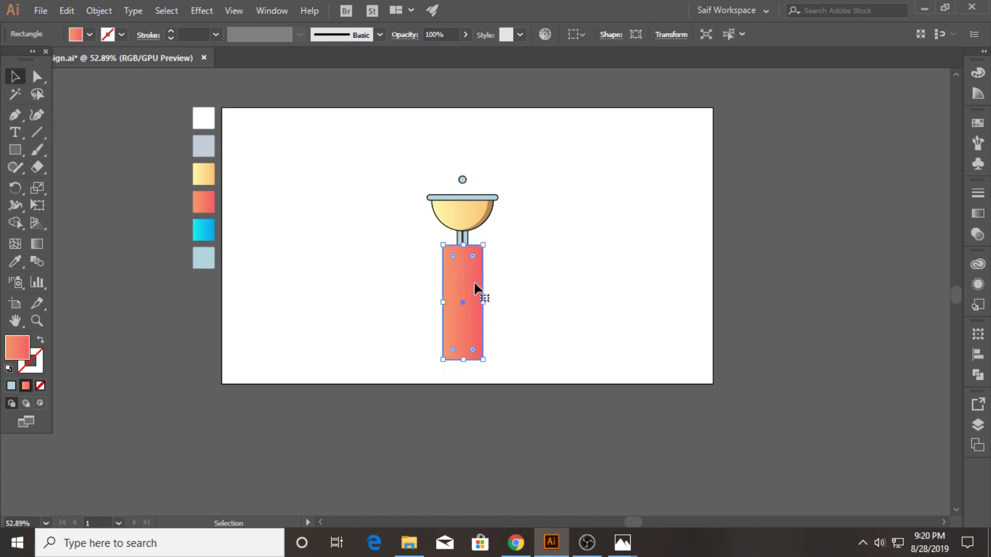
drag(474, 287, 473, 305)
drag(463, 381, 463, 339)
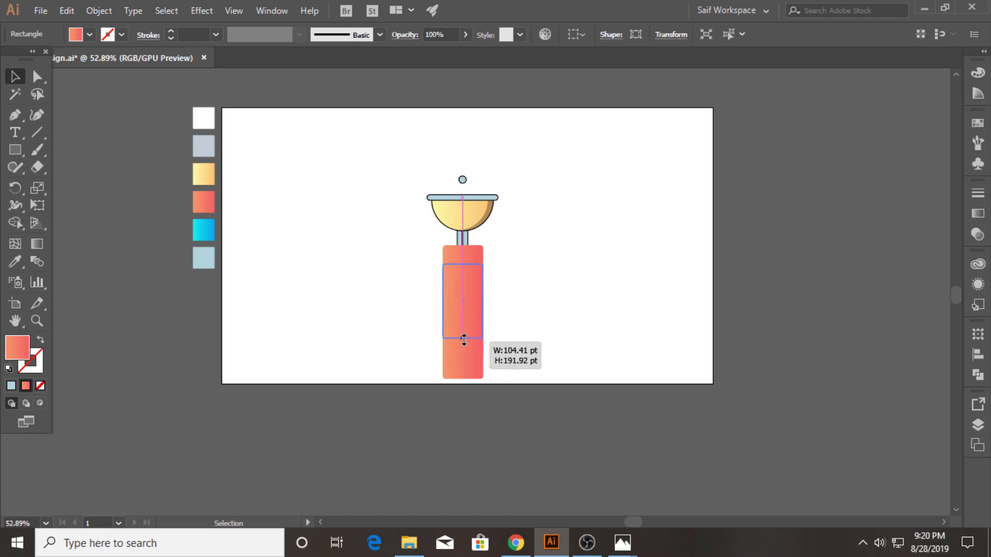
drag(511, 295, 459, 343)
click(572, 35)
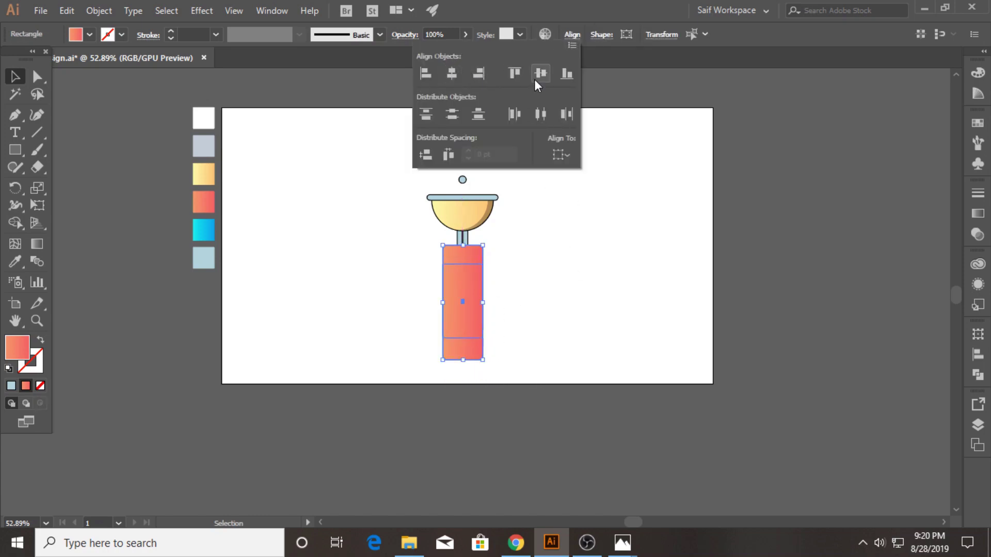
click(546, 250)
- Widen the shorter rectangle, adjust both heights, and re-centre them vertically
click(473, 292)
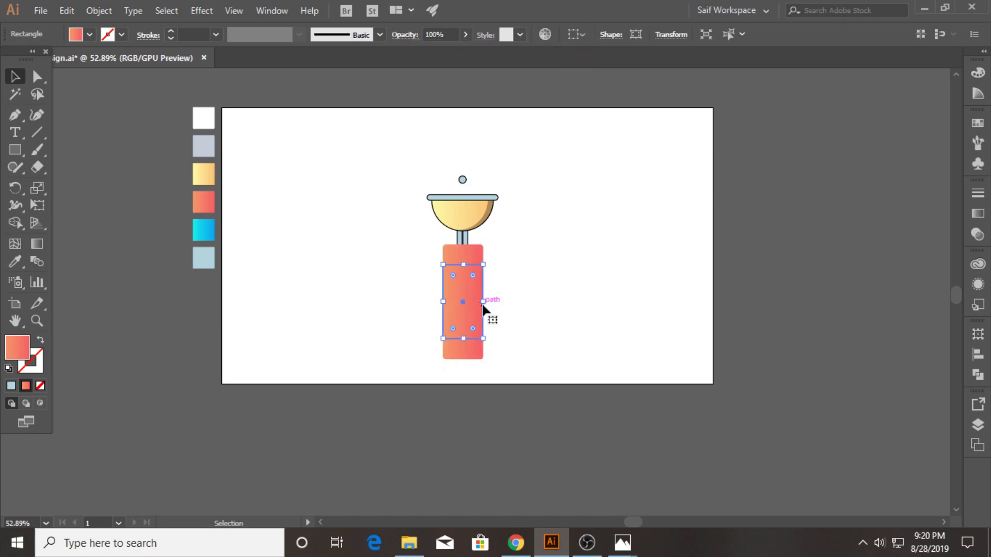
drag(484, 302, 493, 301)
drag(464, 264, 462, 253)
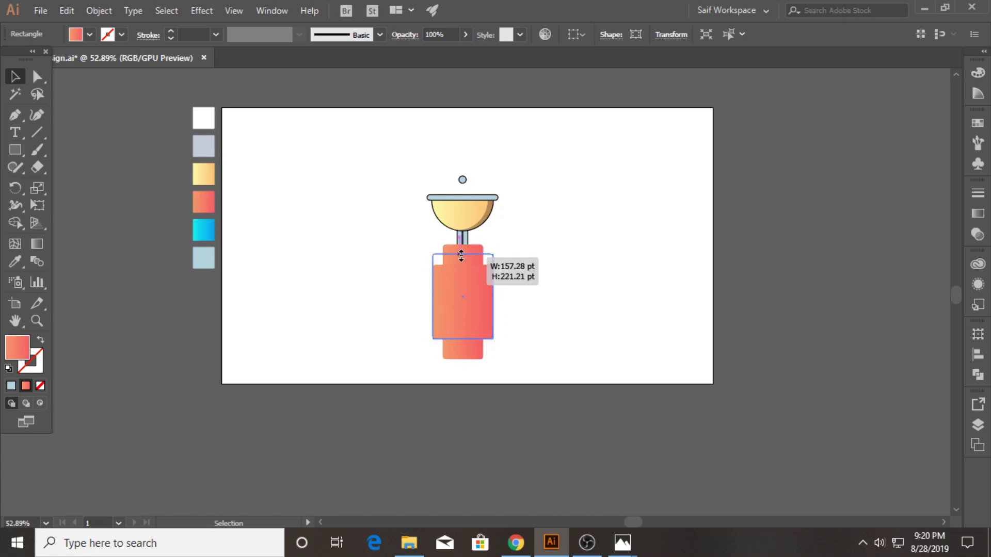
click(466, 357)
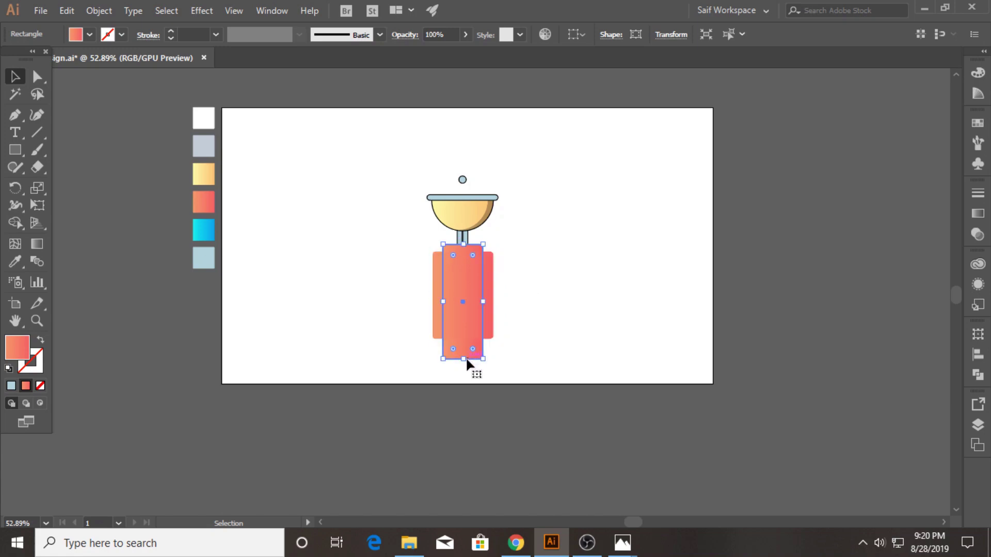
drag(464, 359, 463, 345)
shift+click(487, 289)
click(572, 41)
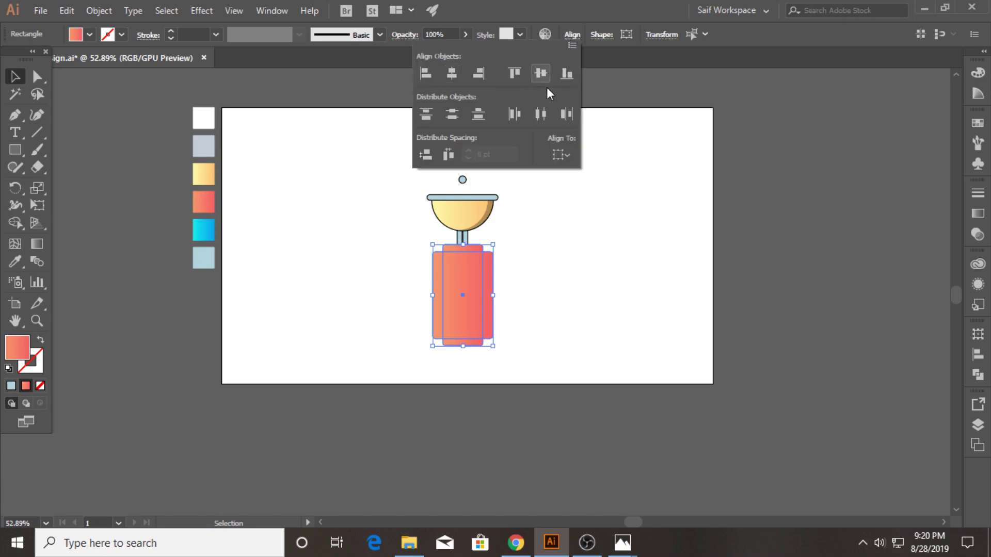
click(543, 228)
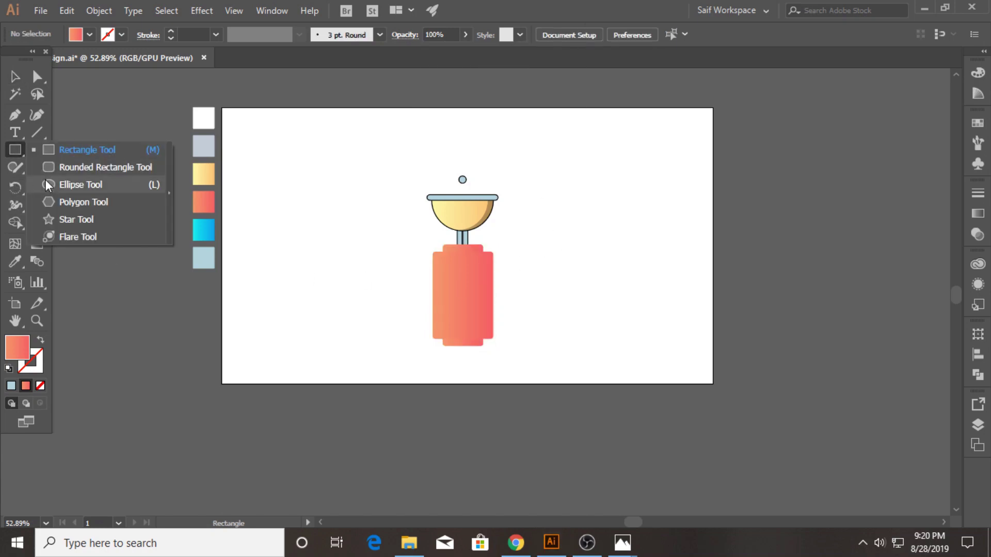
- Add a small bright cyan circle in the middle of the orange body
drag(15, 150, 98, 185)
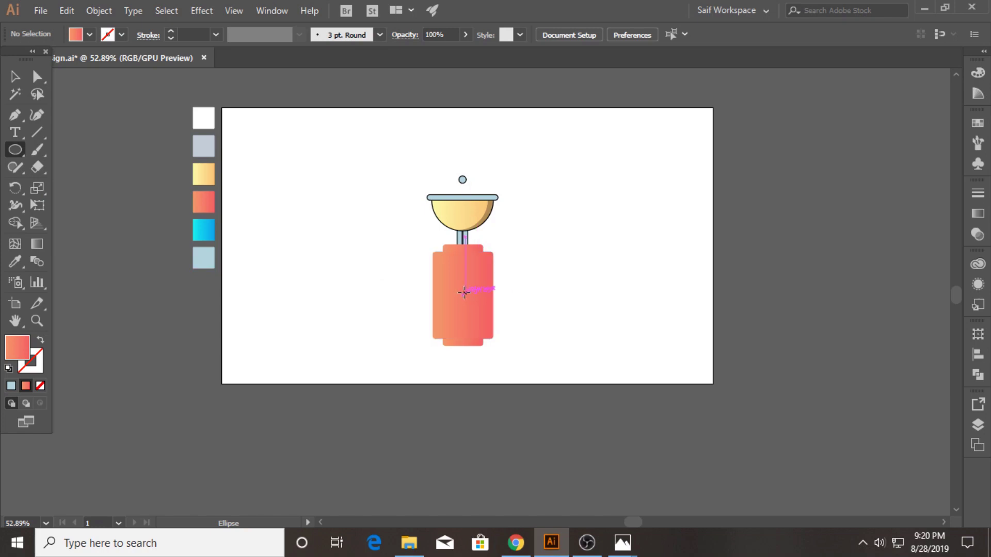
drag(461, 295, 474, 306)
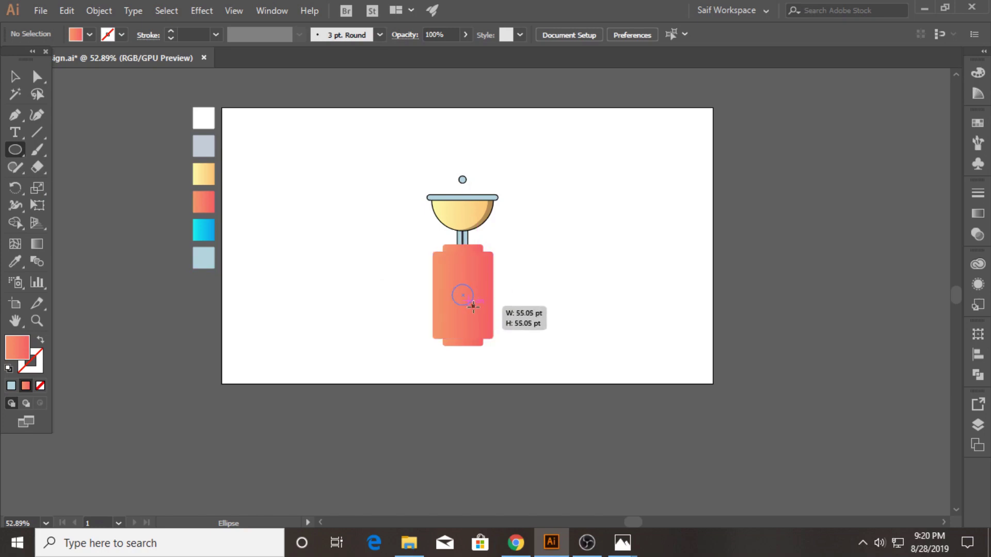
click(15, 261)
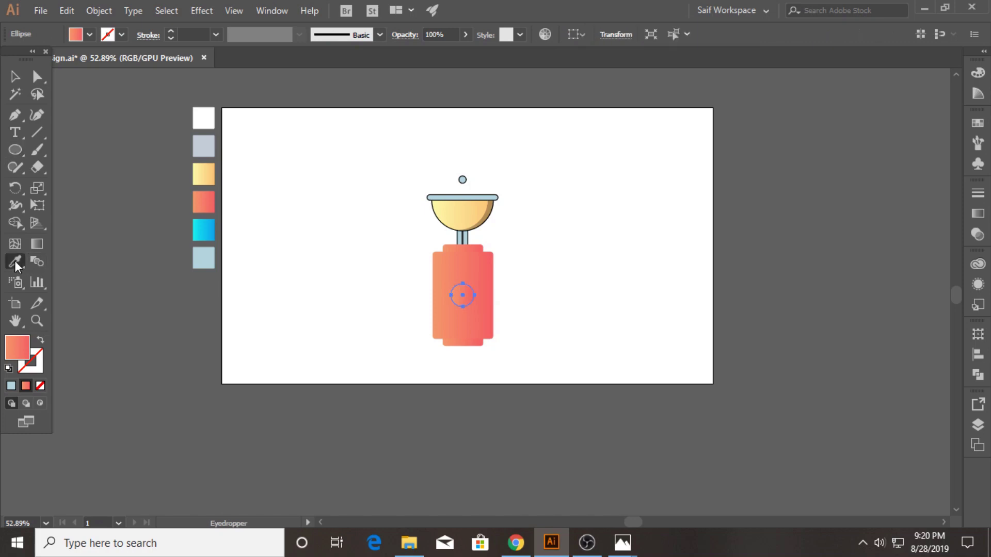
click(14, 77)
drag(387, 287, 480, 356)
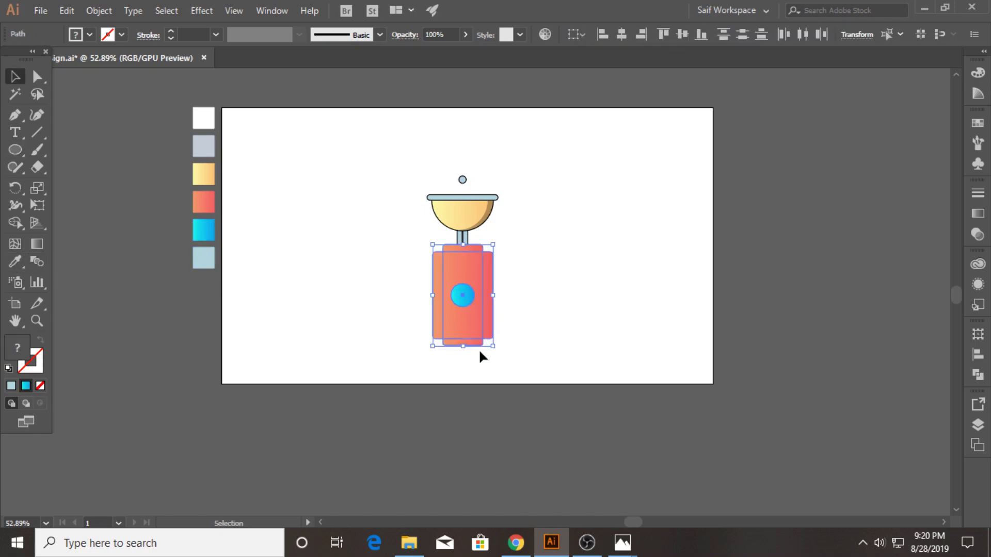
click(582, 235)
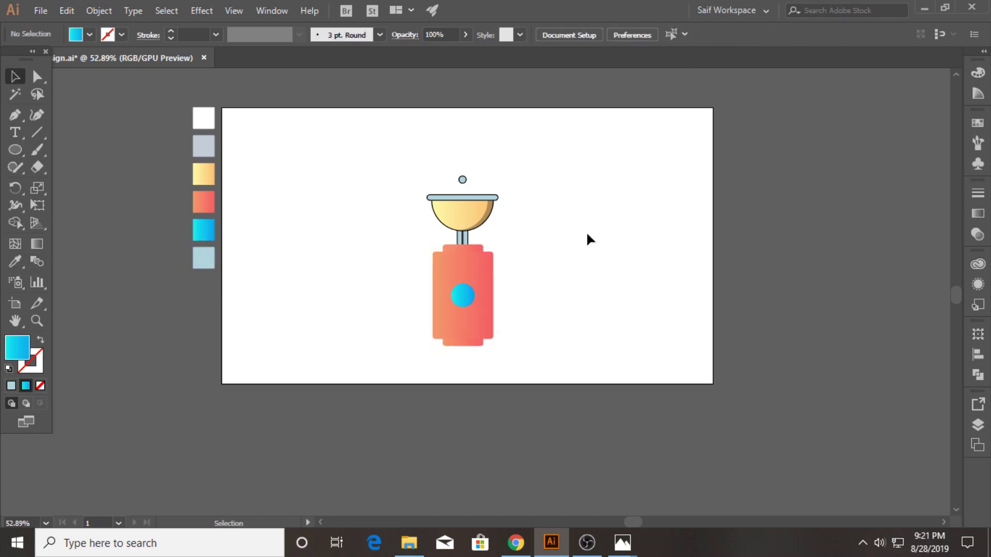
- Copy the two neck bars, rotate them 90° to horizontal, and fit them on the body's right edge
click(456, 246)
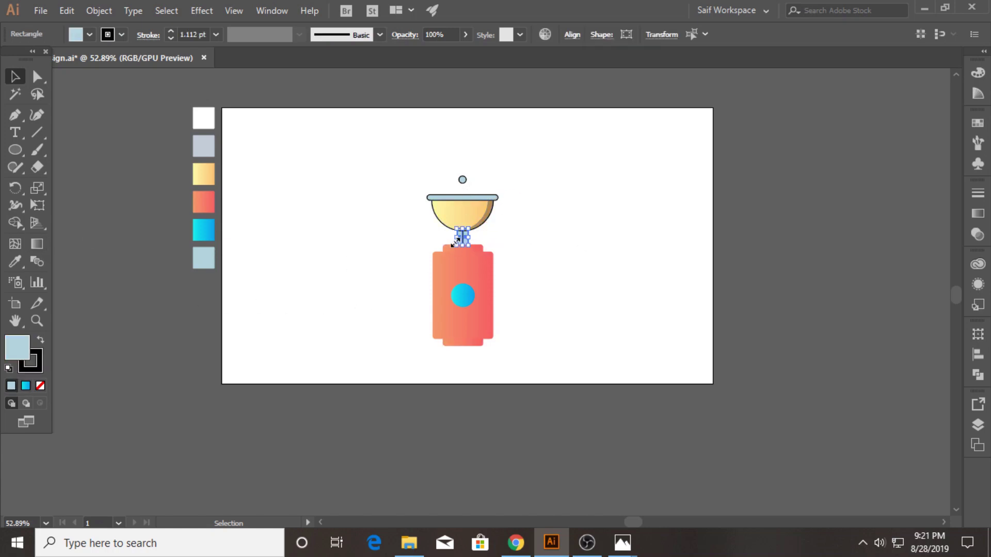
click(35, 321)
mouse_move(517, 250)
mouse_down()
mouse_move(737, 217)
mouse_move(784, 219)
mouse_up()
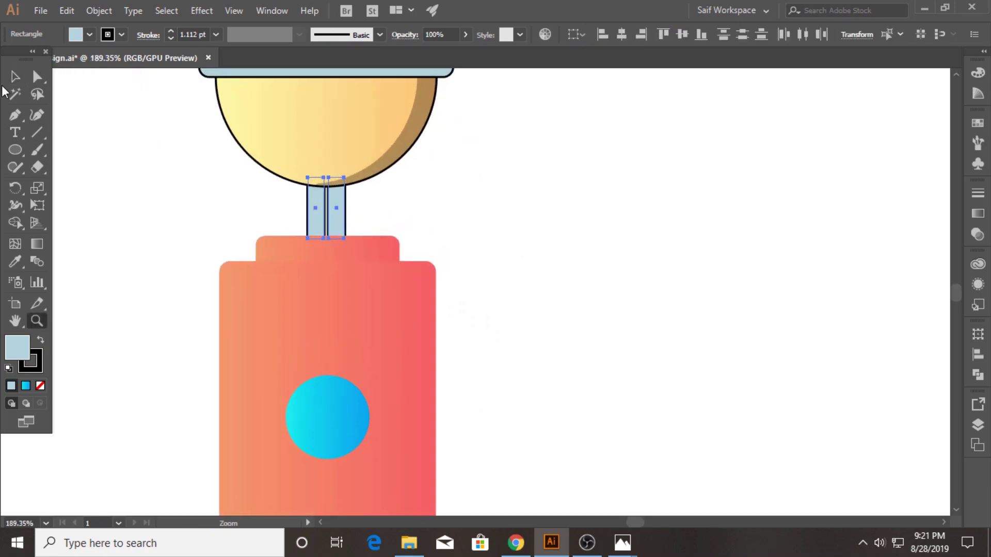
key(v)
drag(343, 227, 556, 370)
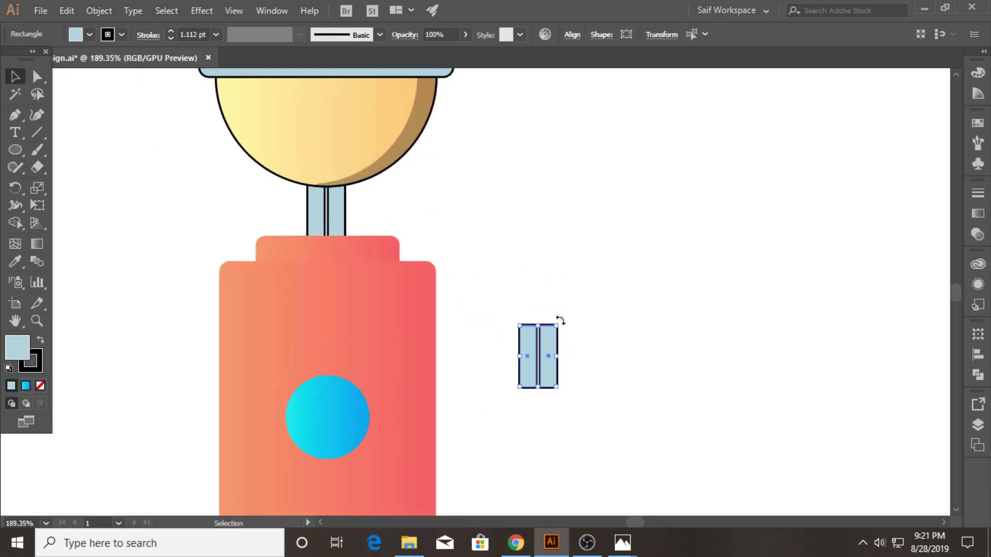
mouse_move(560, 320)
mouse_down()
mouse_move(588, 377)
mouse_move(650, 380)
mouse_up()
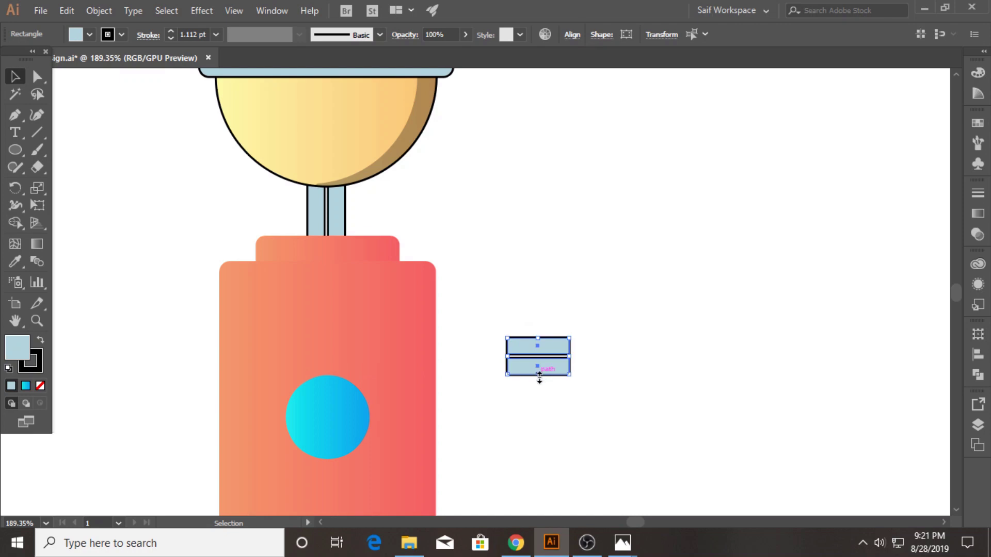
mouse_move(539, 379)
mouse_down()
mouse_move(542, 371)
mouse_move(473, 429)
mouse_up()
click(37, 321)
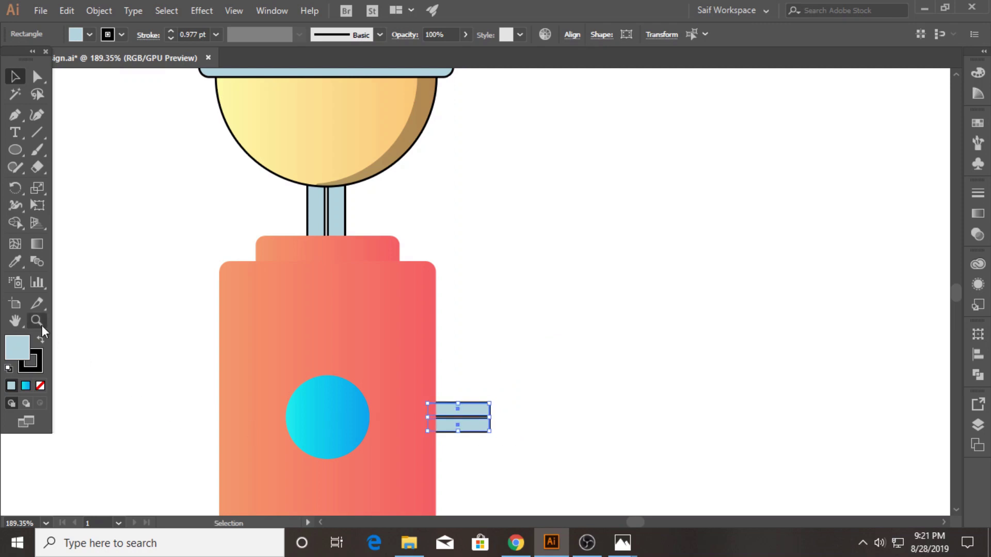
alt+click(366, 328)
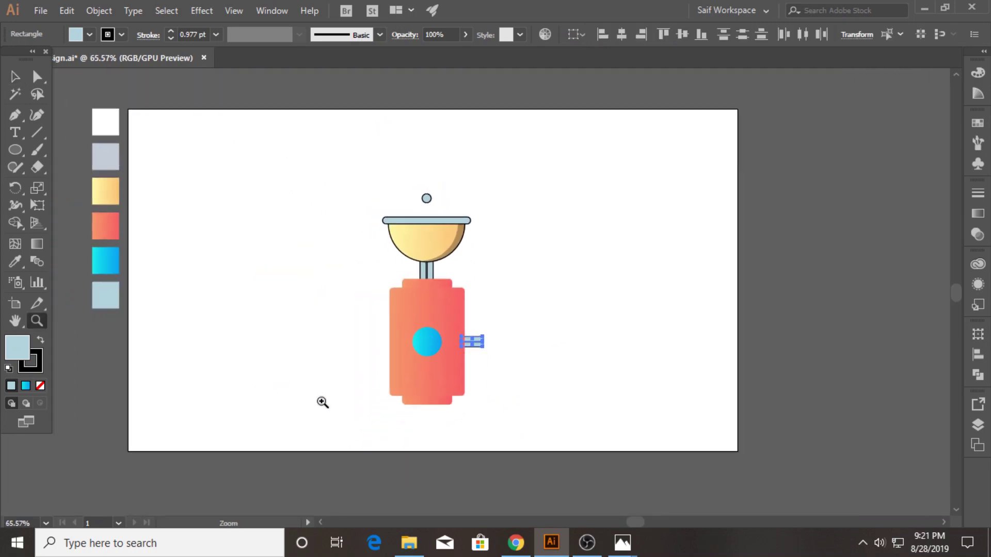
- Alt-drag a copy of the orange body to the right and resize it wider and shorter
key(v)
click(230, 210)
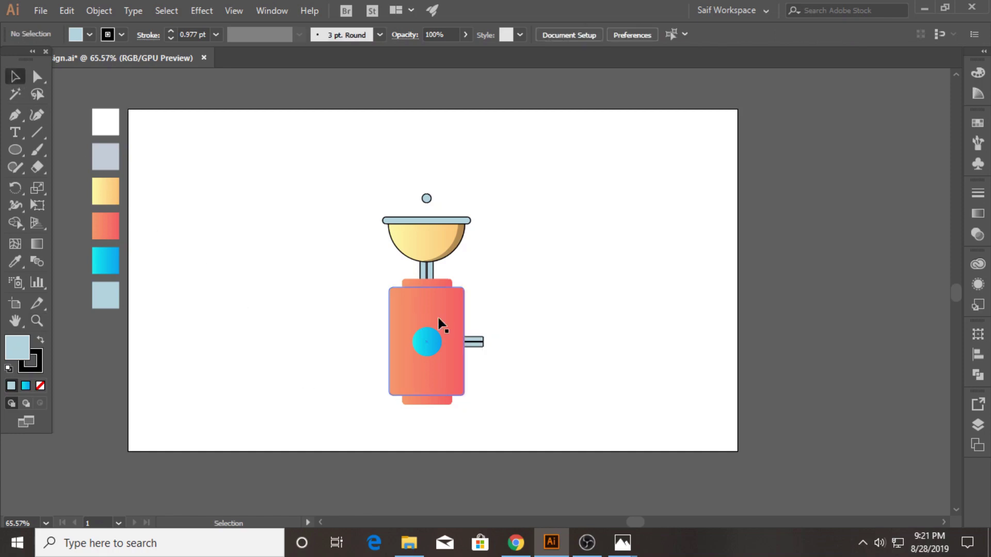
drag(440, 321, 532, 321)
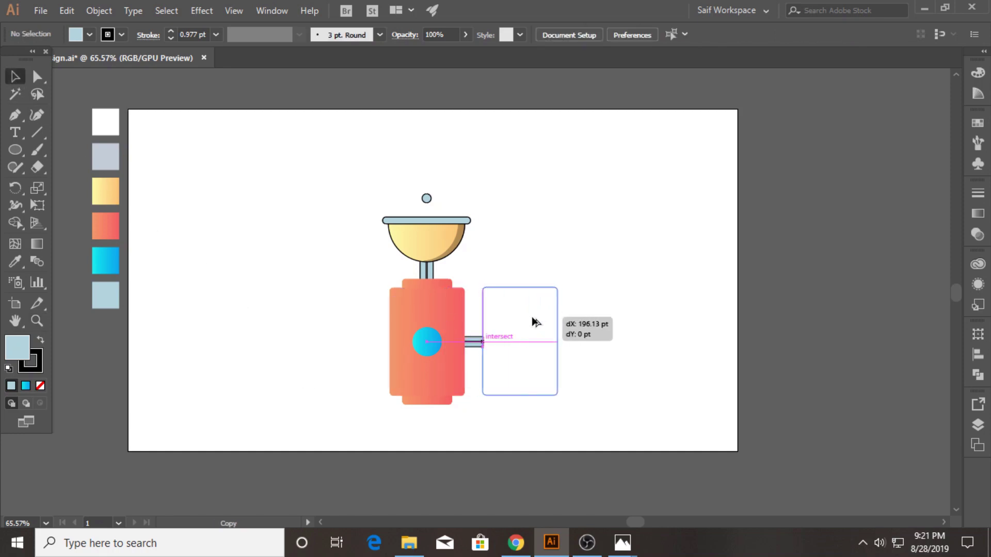
drag(520, 287, 521, 294)
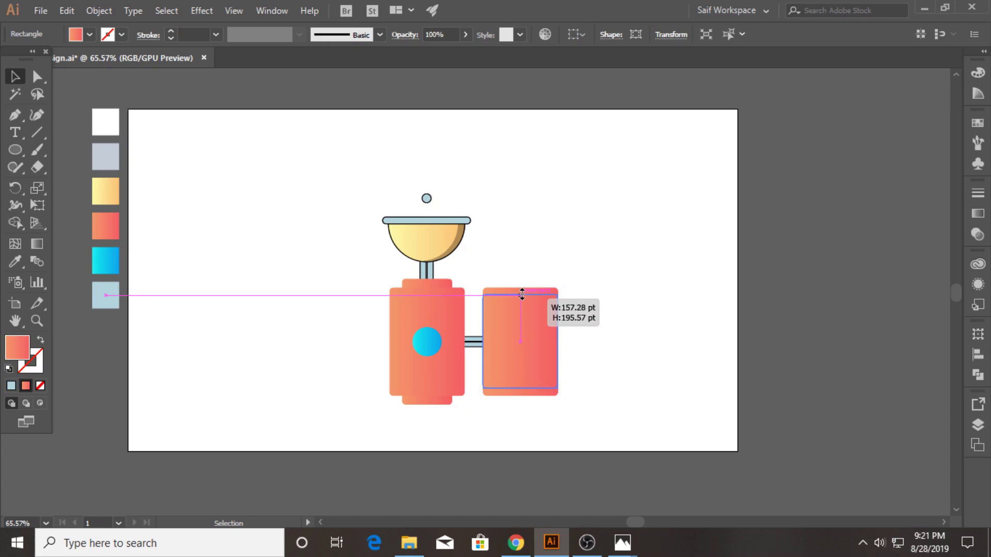
drag(561, 342, 620, 343)
- Eyedropper the cyan gradient swatch onto the new wide rectangle
key(i)
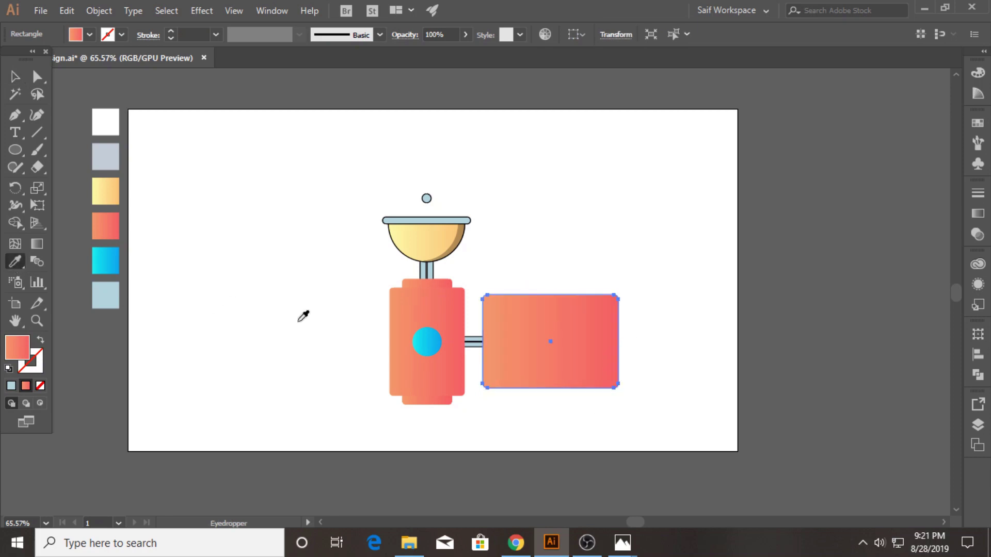
click(105, 250)
key(v)
click(278, 284)
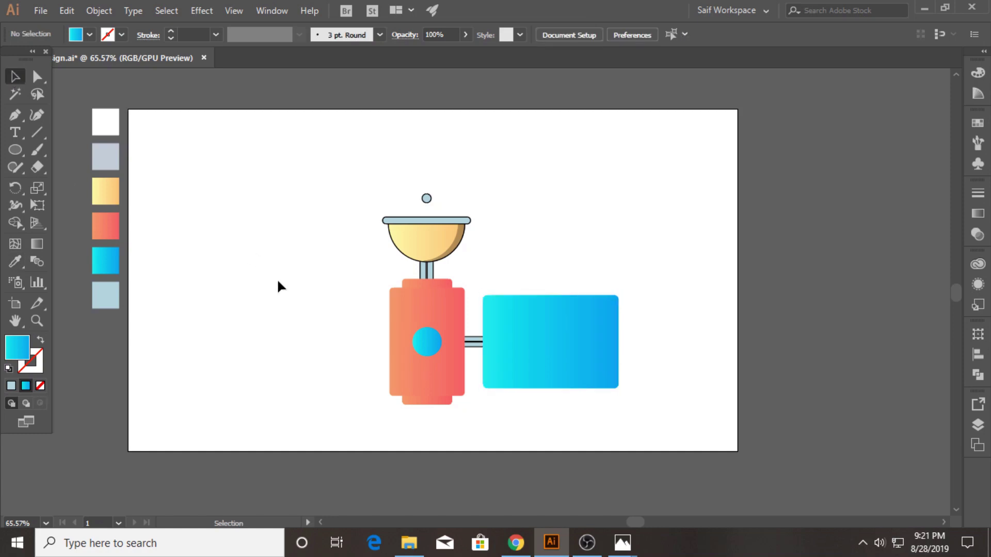
click(559, 328)
click(332, 289)
- Draw a vertical Pen line across the blue rectangle from top to bottom edge
drag(512, 393, 516, 397)
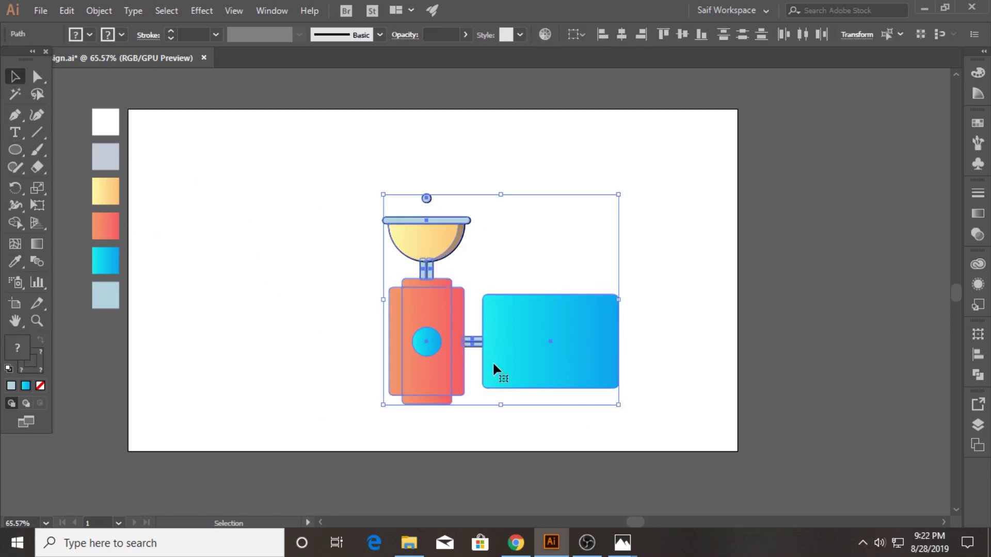
mouse_move(471, 295)
mouse_down()
mouse_move(496, 312)
mouse_move(518, 310)
mouse_up()
click(494, 246)
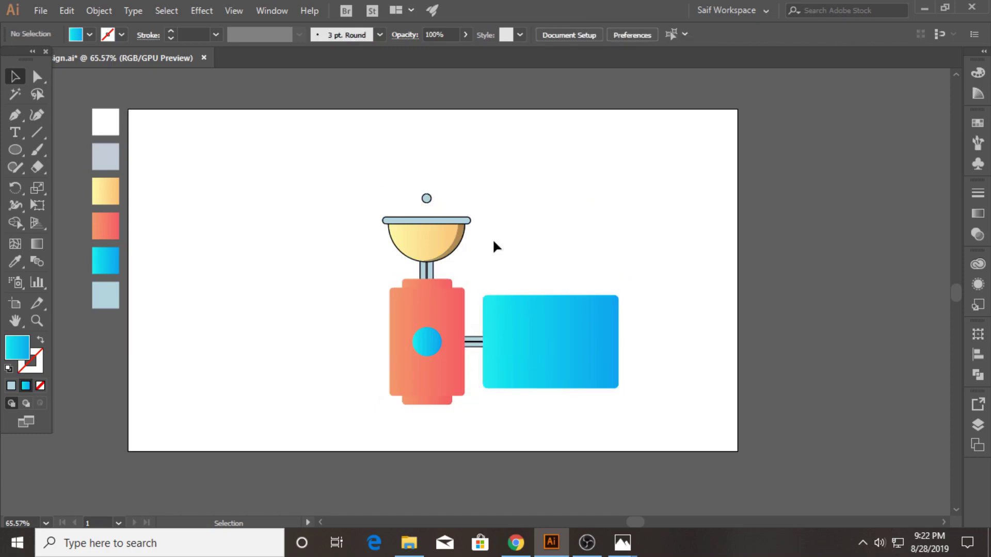
click(14, 115)
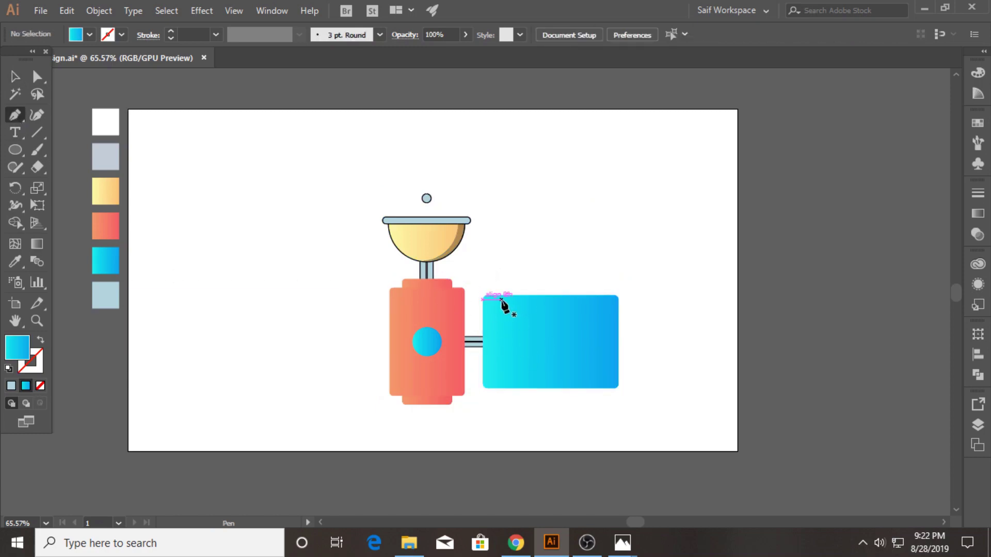
click(509, 295)
click(511, 388)
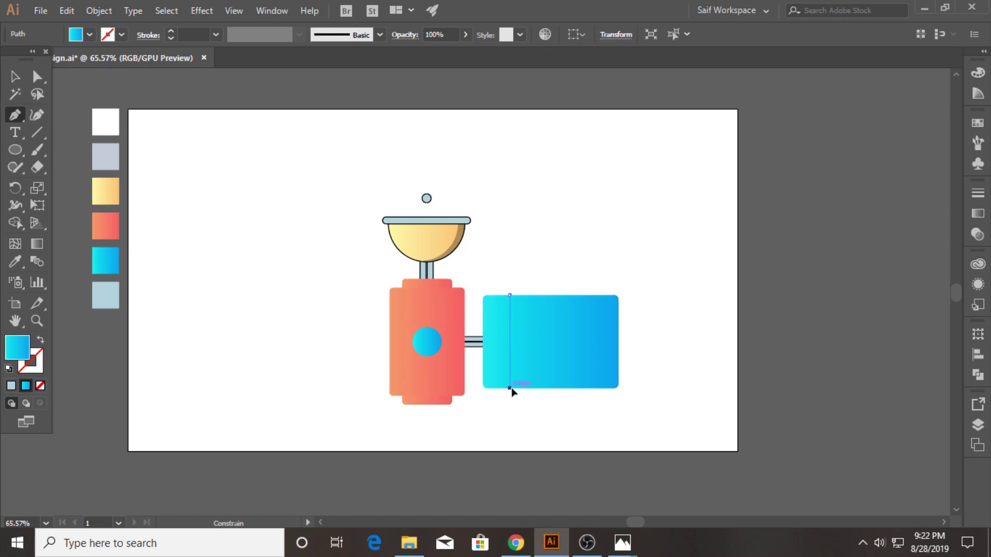
ctrl+click(524, 420)
key(v)
- Copy the vertical line to the right and nudge both vertical dividers into place
mouse_move(512, 330)
mouse_down()
mouse_move(568, 325)
mouse_move(519, 330)
mouse_move(555, 307)
mouse_move(512, 310)
mouse_up()
shift+click(511, 326)
shift+click(510, 327)
key(z)
key(v)
click(475, 216)
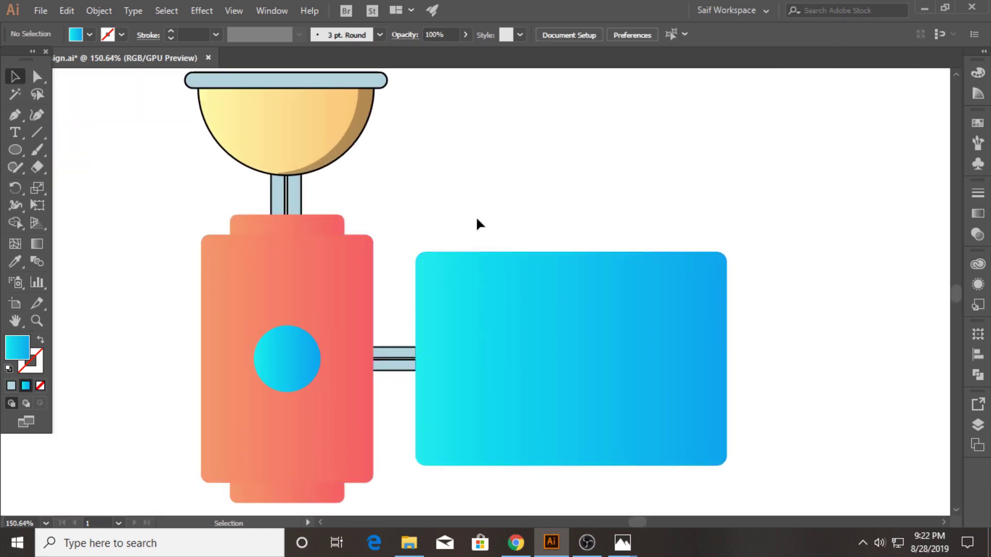
drag(467, 195, 658, 367)
click(547, 218)
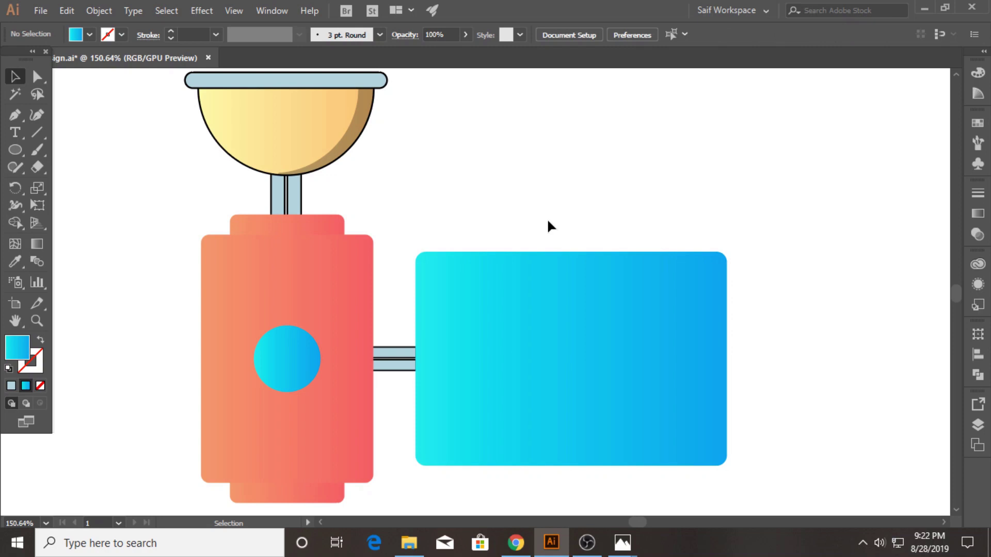
click(647, 297)
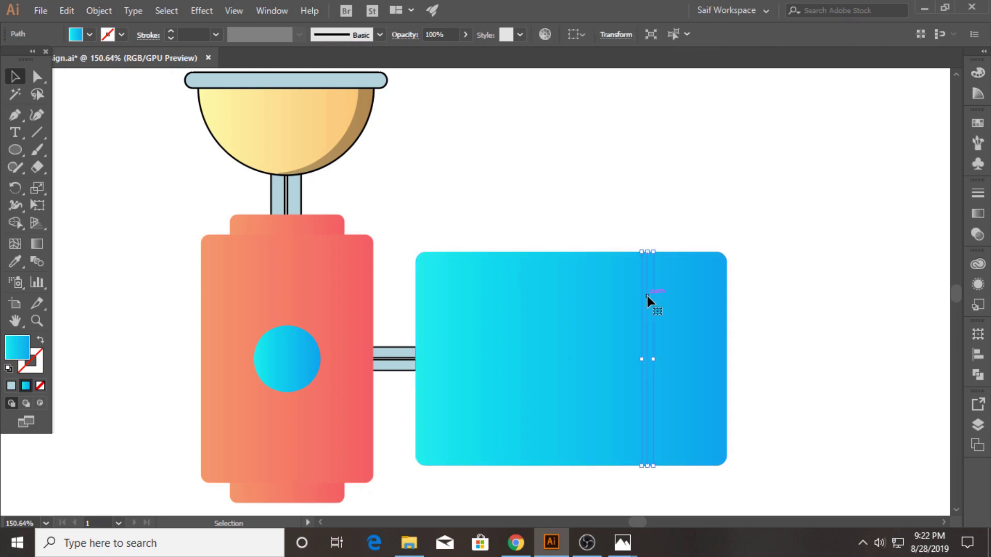
click(600, 195)
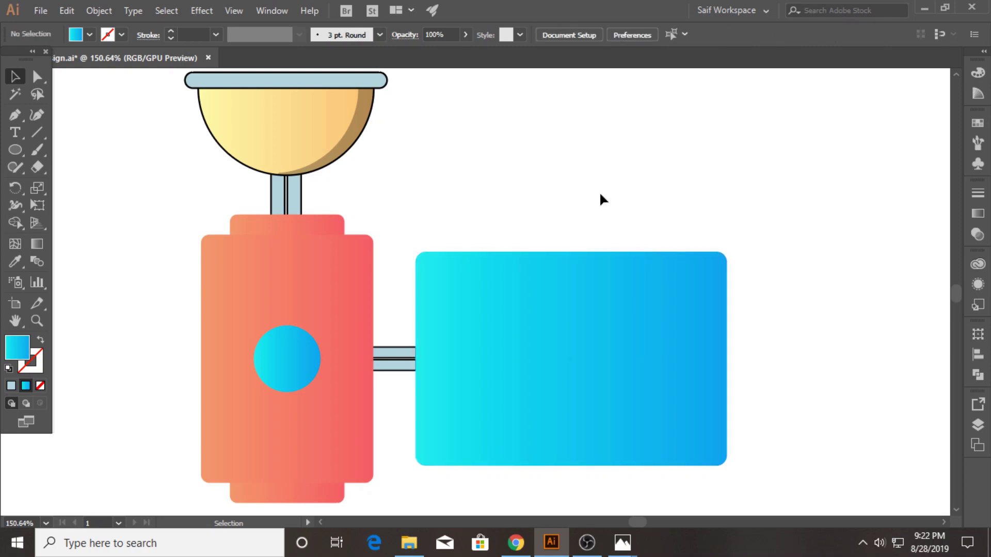
- Add two horizontal divider lines across the rectangle to complete the panel grid
click(16, 117)
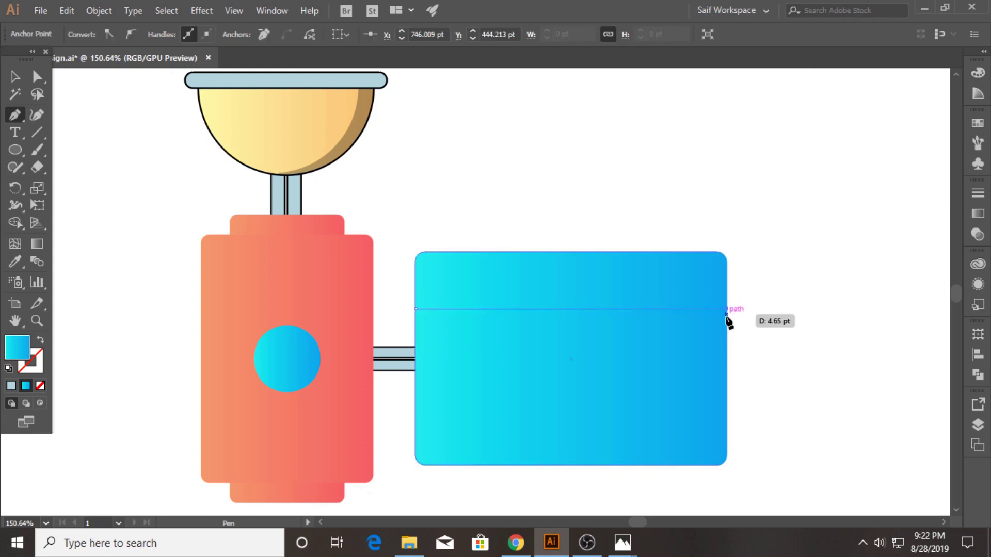
key(v)
drag(447, 310, 449, 400)
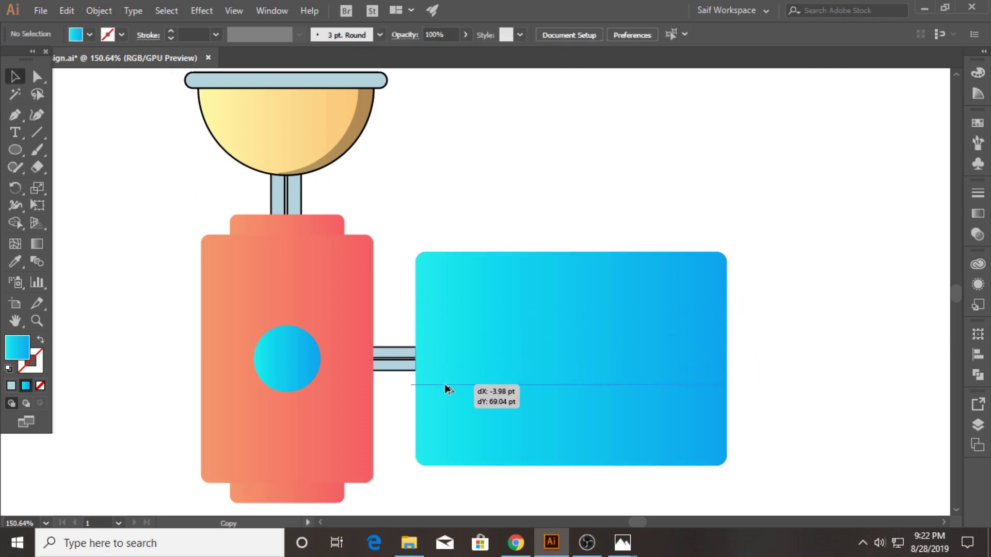
shift+click(454, 309)
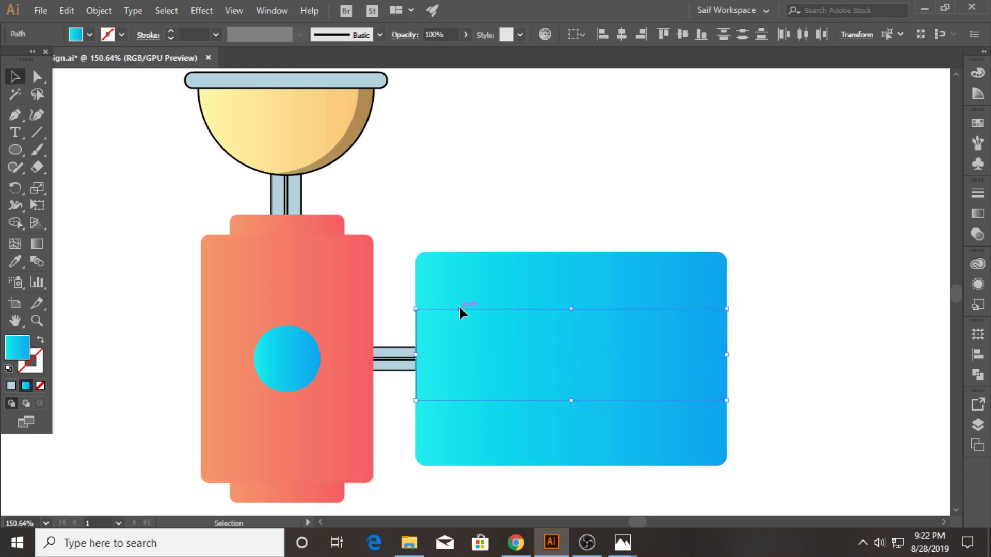
drag(459, 309, 460, 312)
click(454, 208)
drag(454, 207, 752, 454)
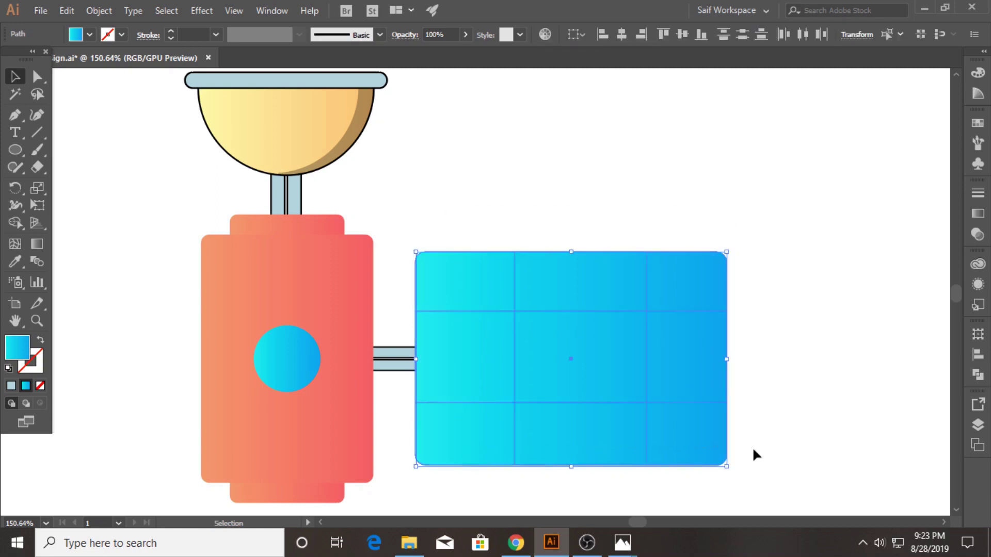
key(z)
alt+click(424, 308)
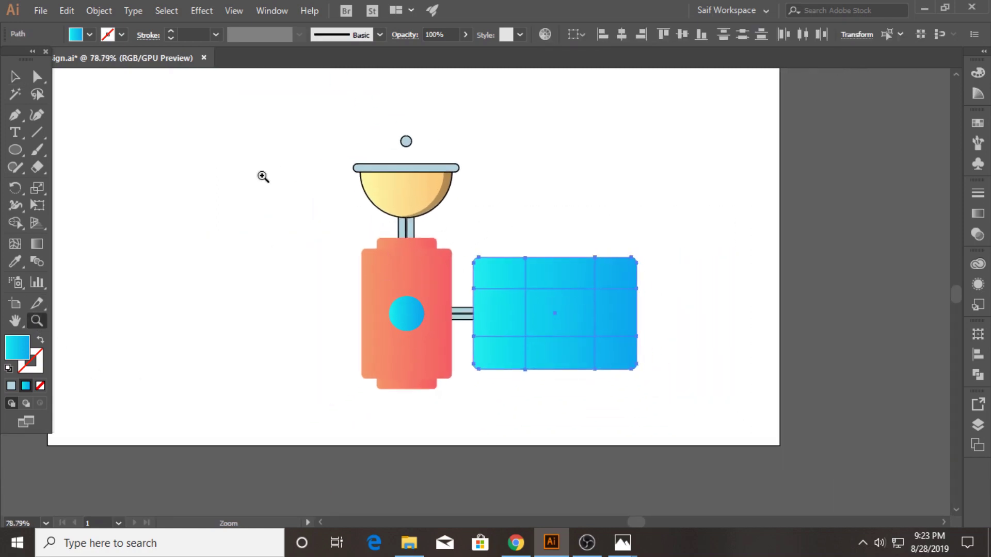
- Give all the satellite artwork a 3 pt stroke weight
key(v)
click(287, 136)
drag(287, 110, 648, 398)
click(215, 34)
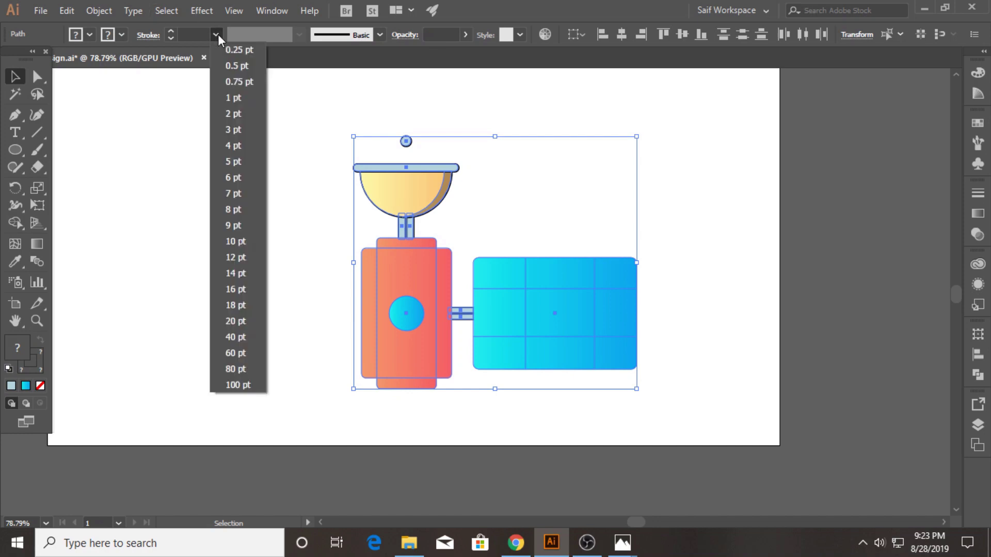
click(234, 127)
click(281, 268)
- Give the lower body and panel shapes black 3 pt outlines
drag(310, 269, 557, 391)
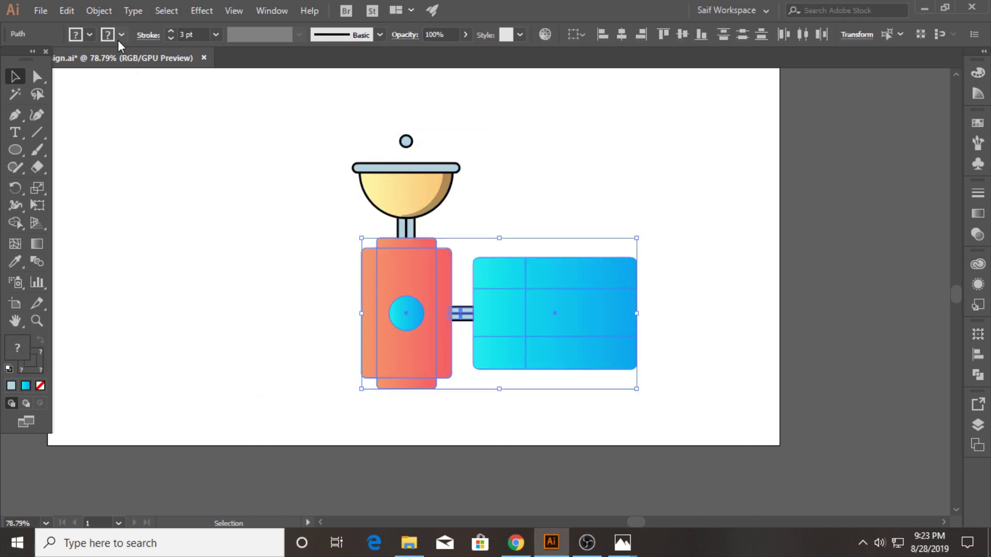
click(122, 35)
click(42, 67)
click(183, 193)
click(289, 257)
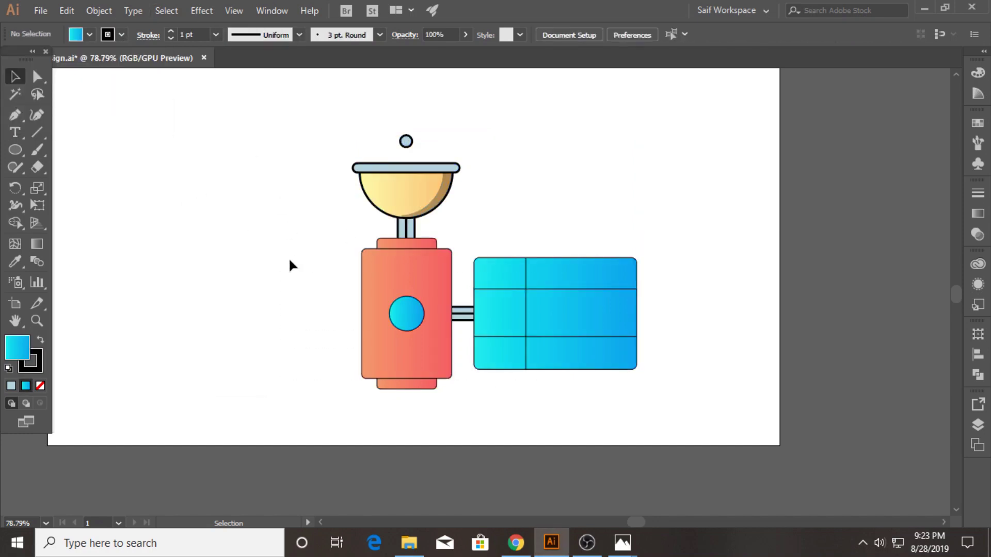
drag(290, 260, 581, 423)
click(215, 34)
click(233, 128)
click(257, 260)
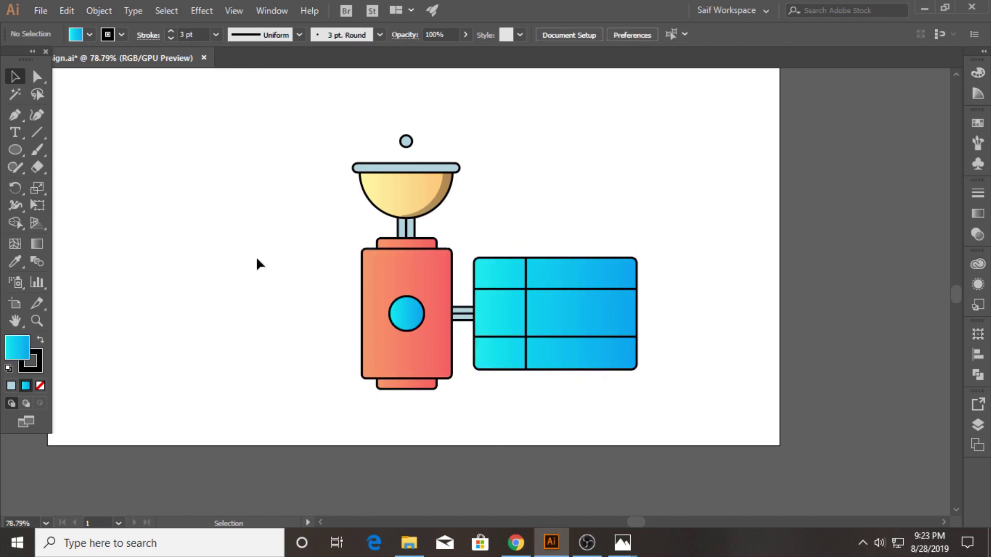
- Eyedropper the black outline onto the new vertical divider line
click(595, 321)
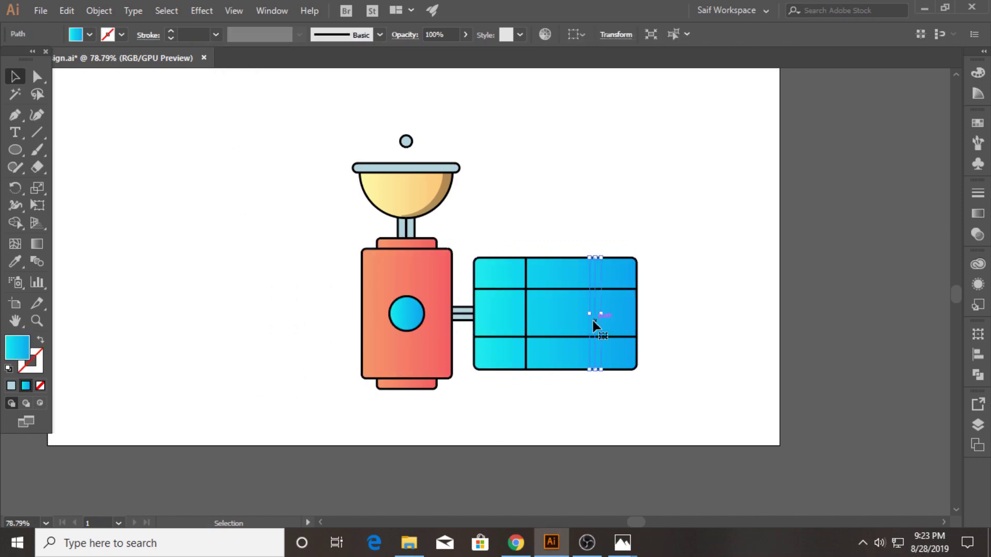
key(i)
click(520, 313)
key(v)
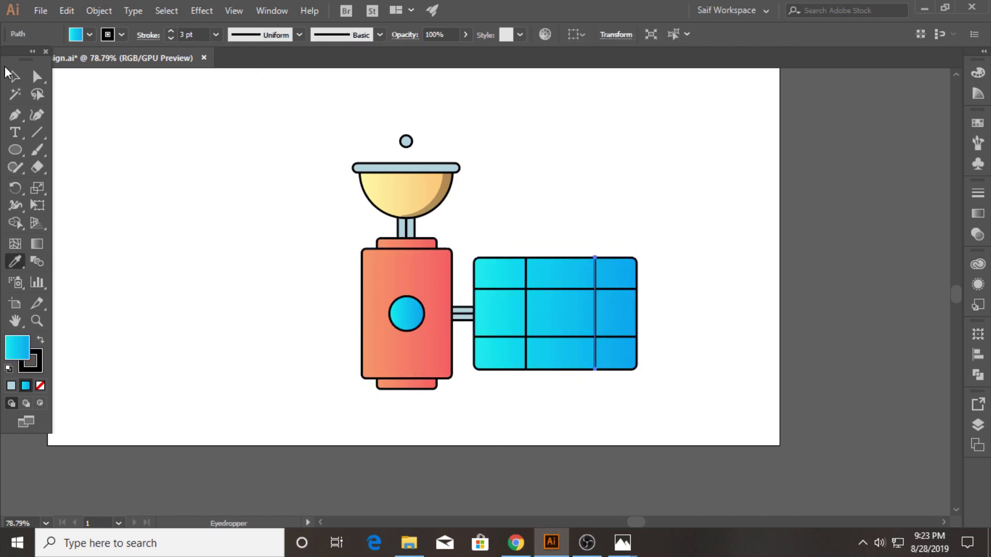
- Recolour every outline dark grey and copy the blue panel and connector left
drag(266, 105, 667, 388)
click(89, 35)
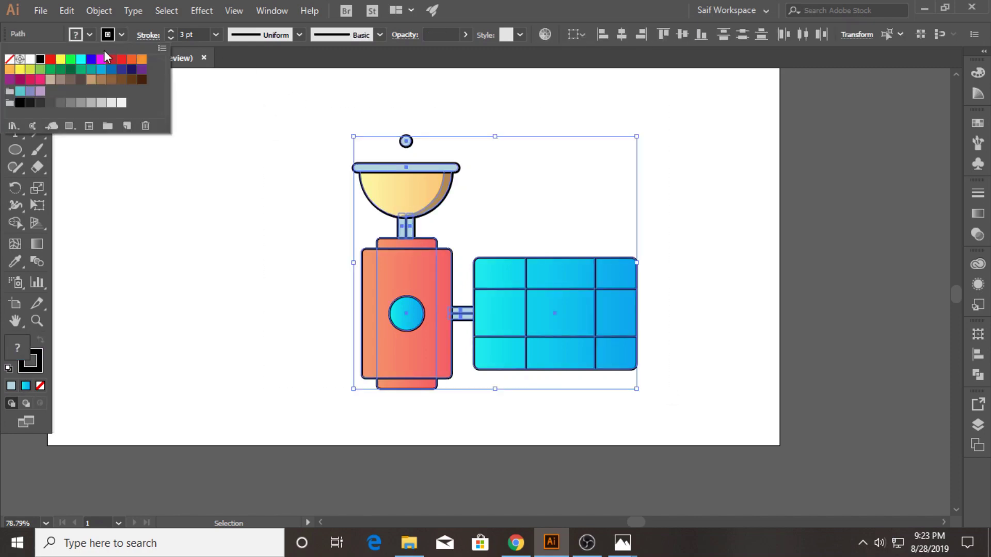
click(256, 280)
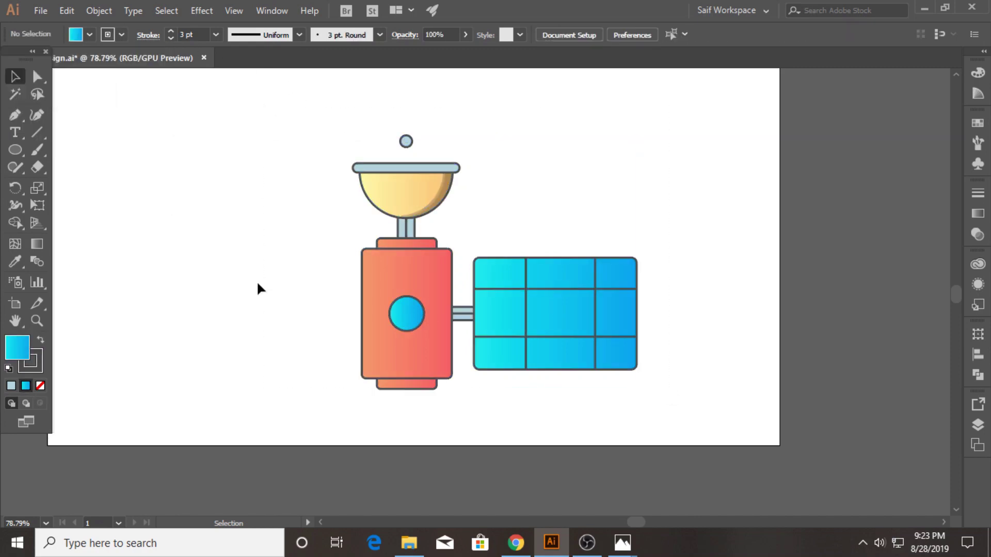
mouse_move(549, 313)
mouse_down()
mouse_move(649, 378)
mouse_move(330, 352)
mouse_up()
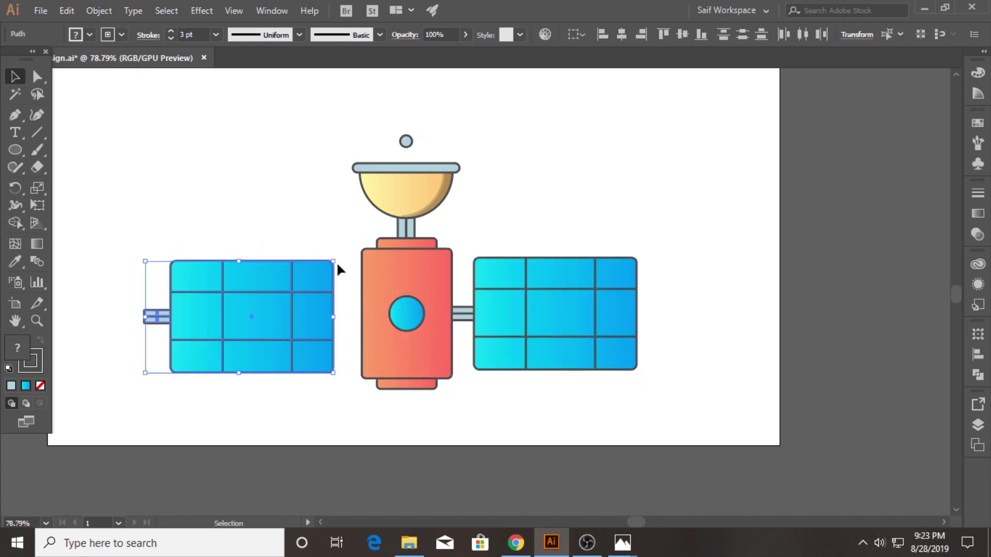
- Rotate the copied left panel 180° so its connector faces the orange body
mouse_move(335, 258)
mouse_down()
mouse_move(263, 345)
mouse_move(303, 344)
mouse_up()
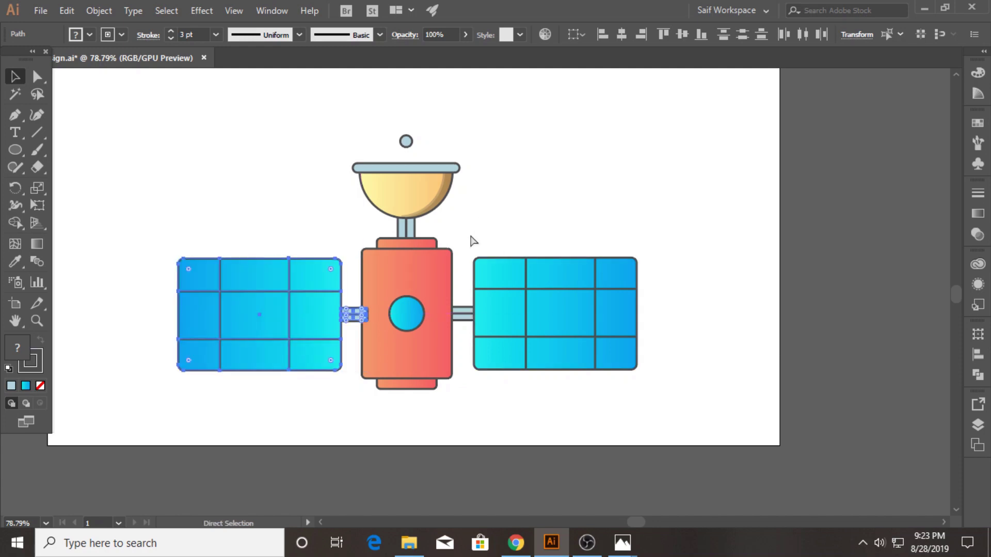
drag(471, 233, 587, 357)
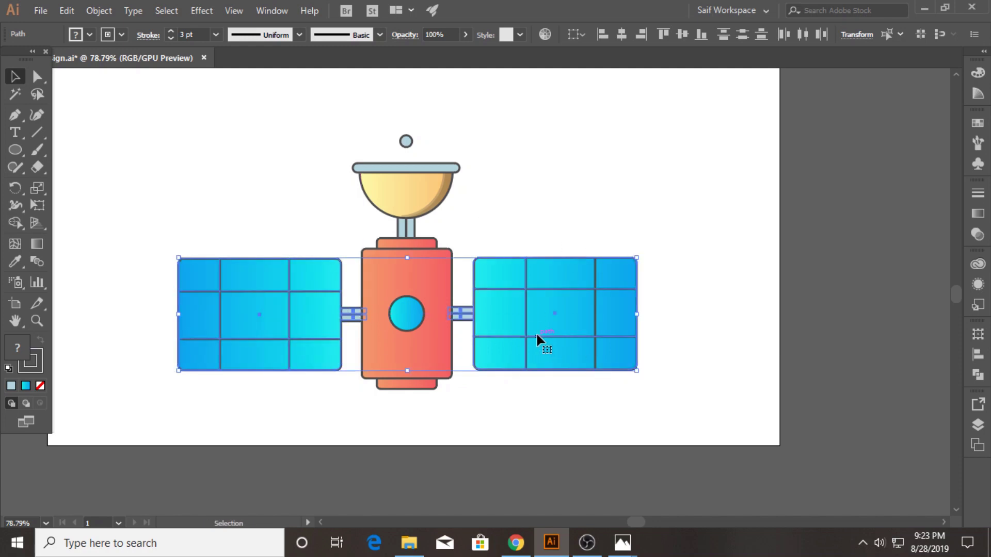
click(502, 219)
click(256, 312)
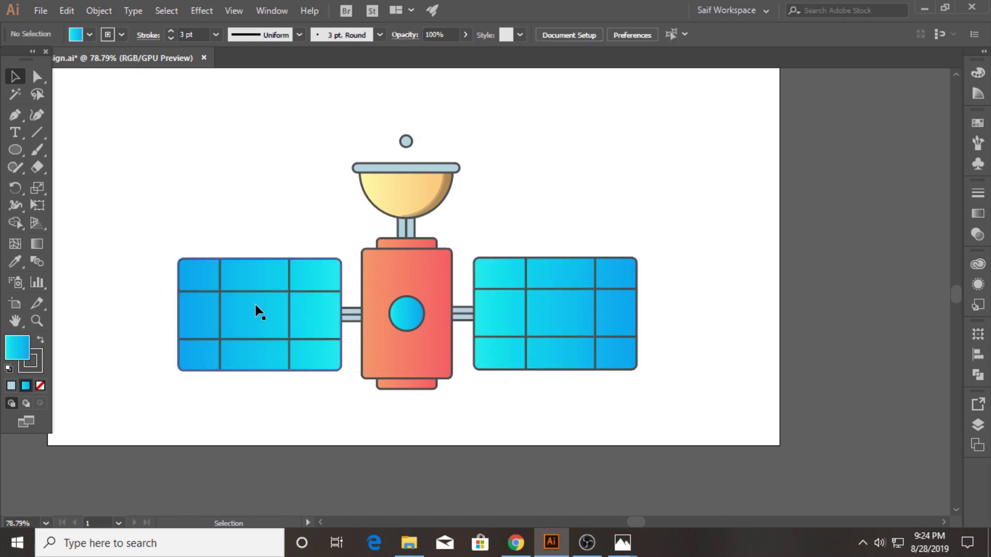
- Angle both solar panels' gradients diagonally from top-left to bottom-right
key(g)
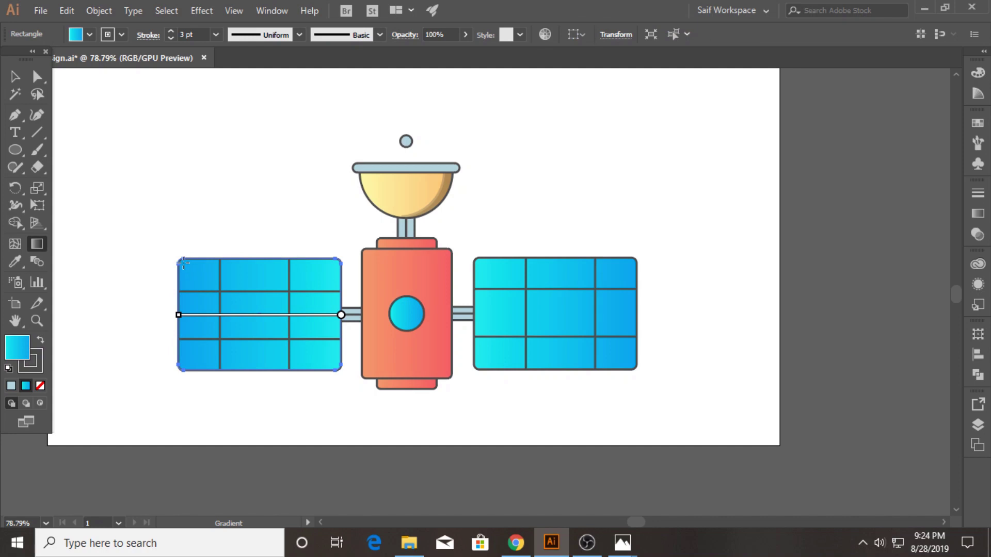
mouse_move(183, 263)
mouse_down()
mouse_move(327, 377)
mouse_move(325, 402)
mouse_up()
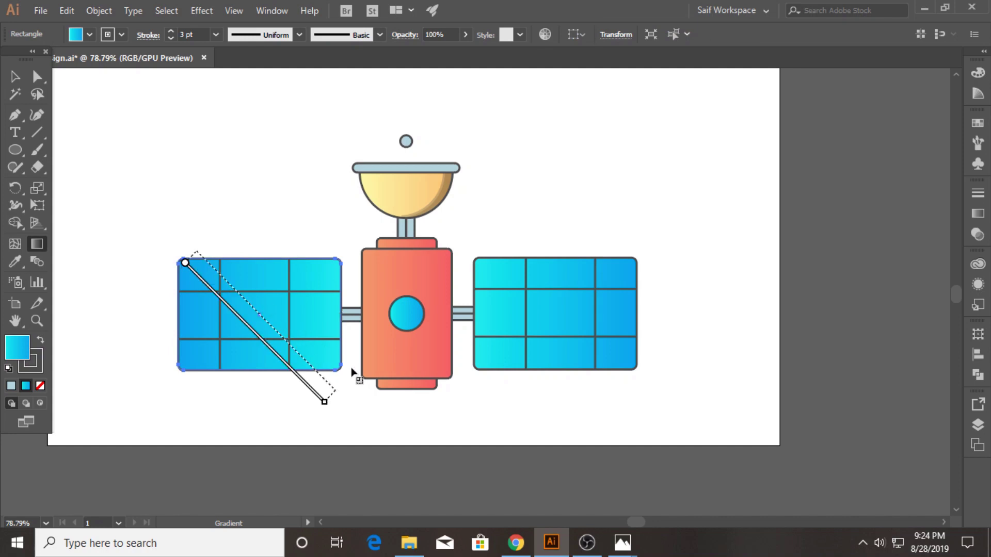
drag(353, 372, 351, 368)
click(15, 77)
click(472, 316)
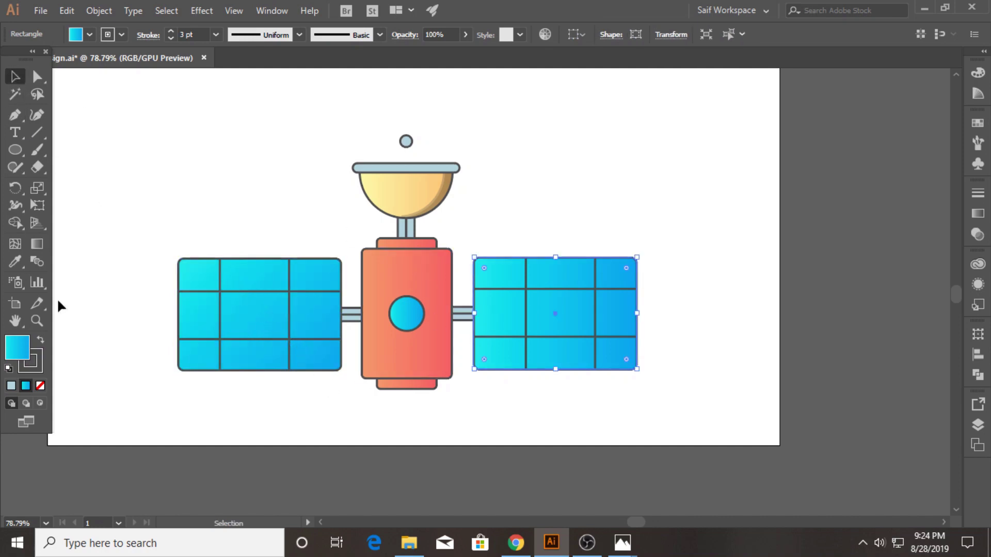
click(15, 262)
click(37, 244)
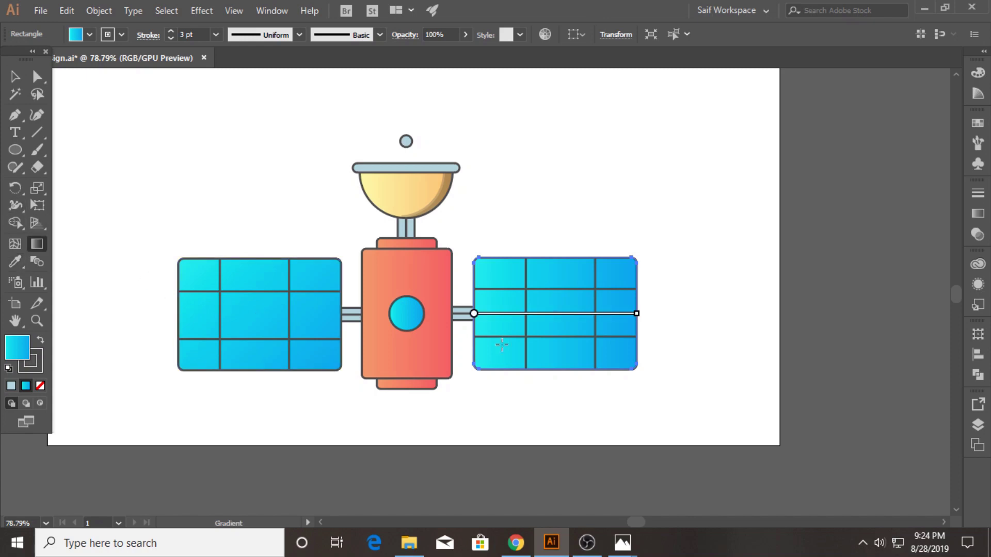
drag(480, 256, 622, 395)
- Run the orange body and dish bowl gradients diagonally across them
click(15, 76)
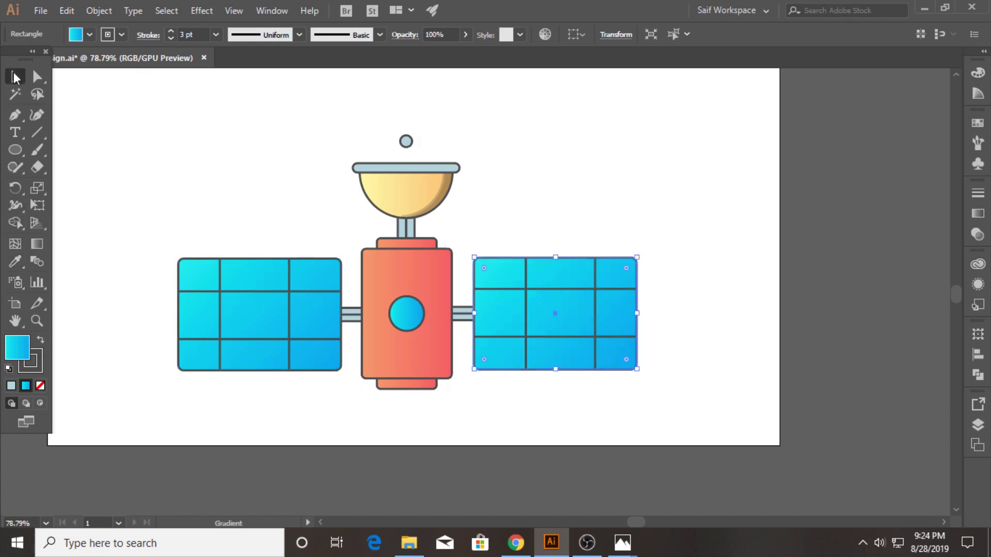
click(330, 227)
click(369, 269)
shift+click(429, 241)
shift+click(408, 206)
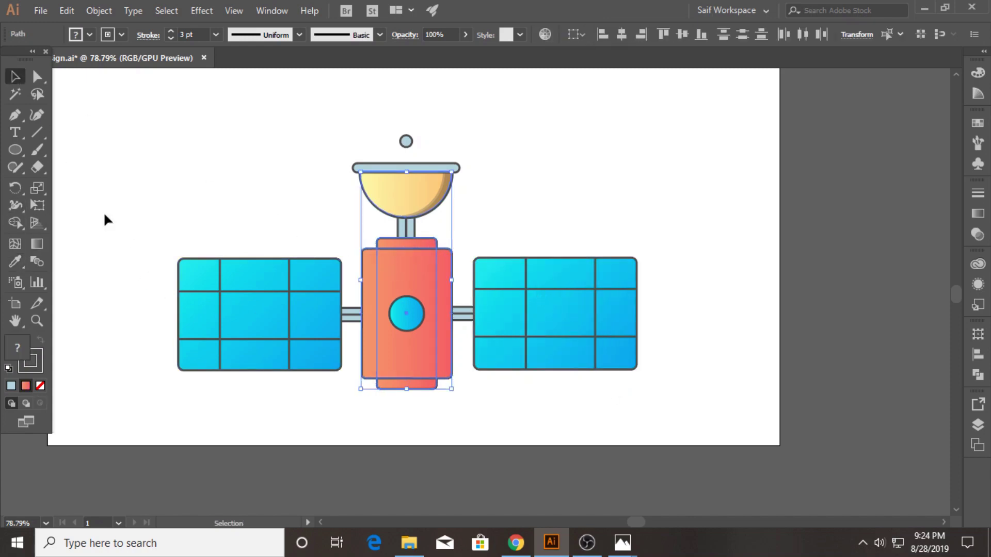
key(g)
drag(347, 232, 515, 399)
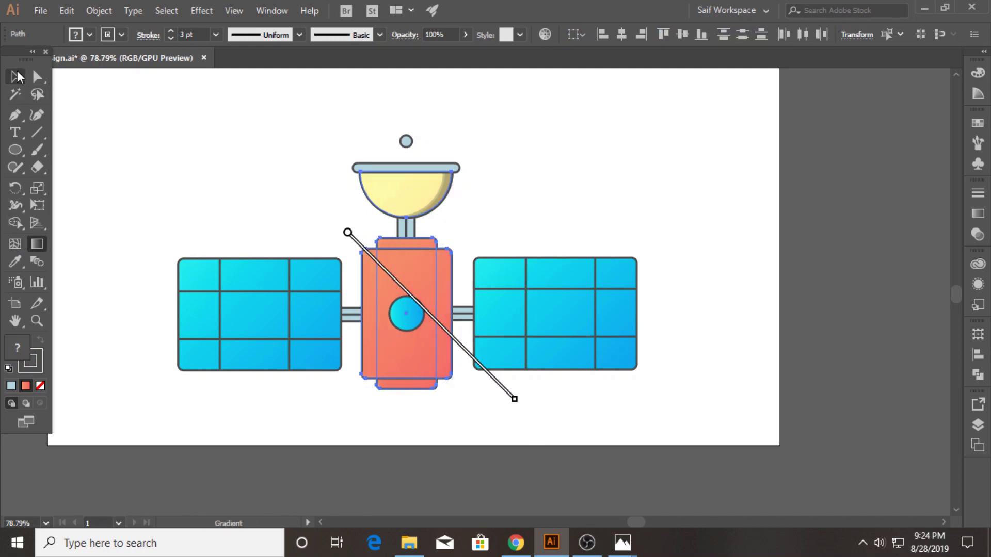
- Shorten the orange body's diagonal gradient
click(17, 76)
shift+click(419, 193)
click(36, 243)
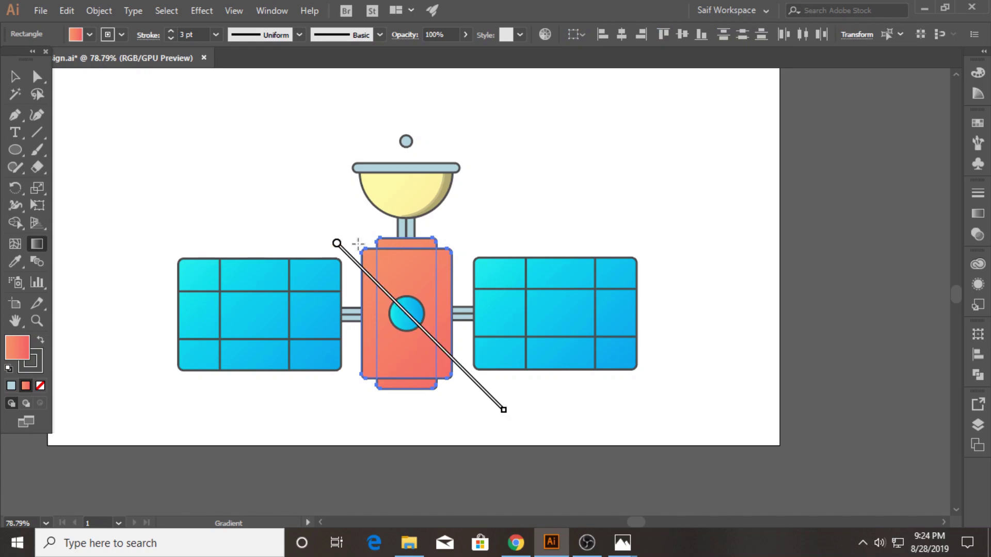
drag(358, 243, 469, 354)
click(17, 77)
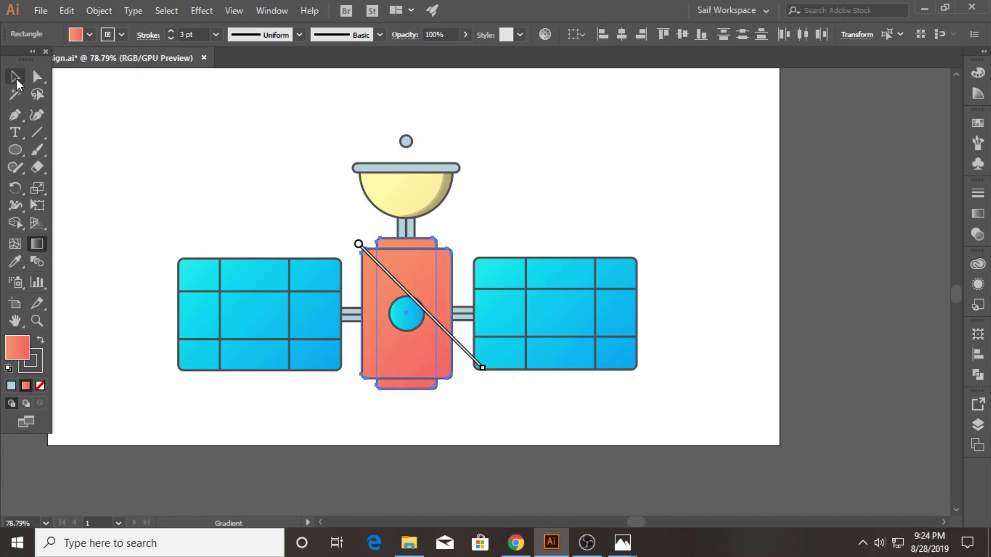
click(233, 178)
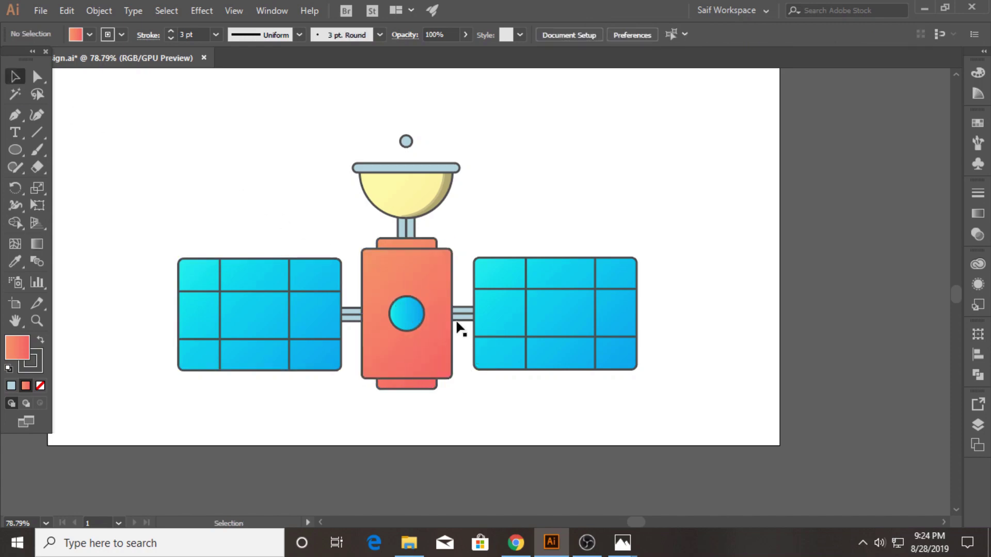
- Widen the stems under the dish and Alt-drag a copy of both beneath the orange body
scroll(359, 422, down, 1)
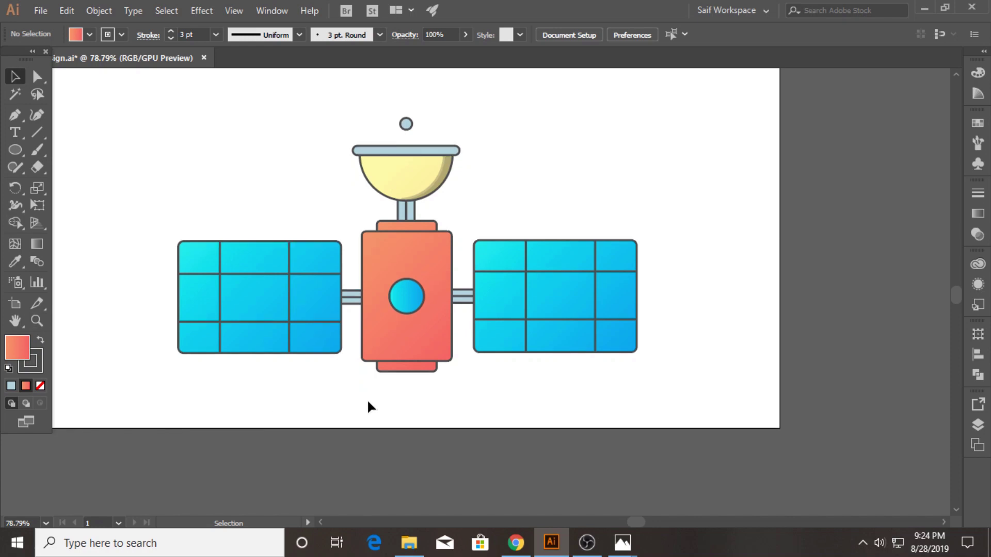
scroll(387, 336, down, 1)
click(410, 192)
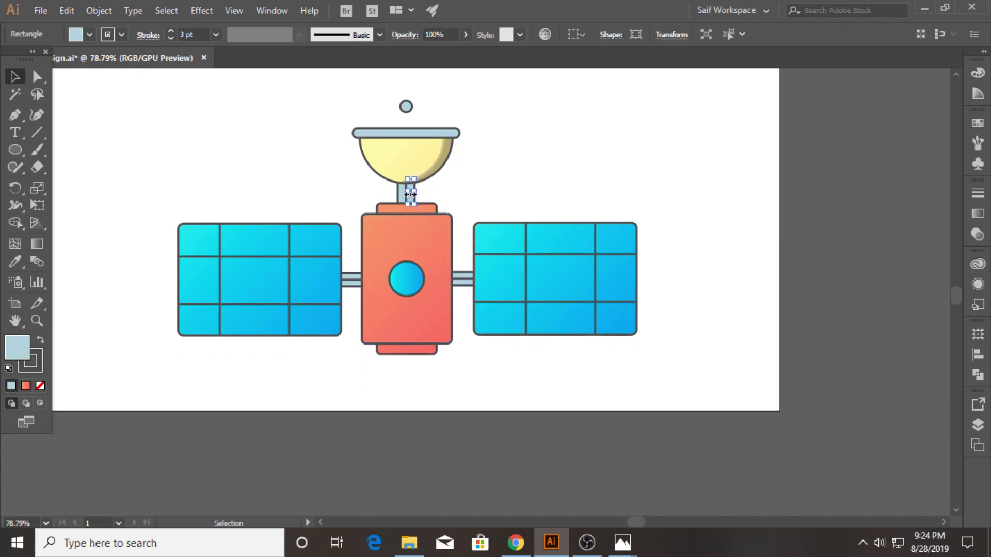
drag(410, 194, 424, 187)
click(400, 190)
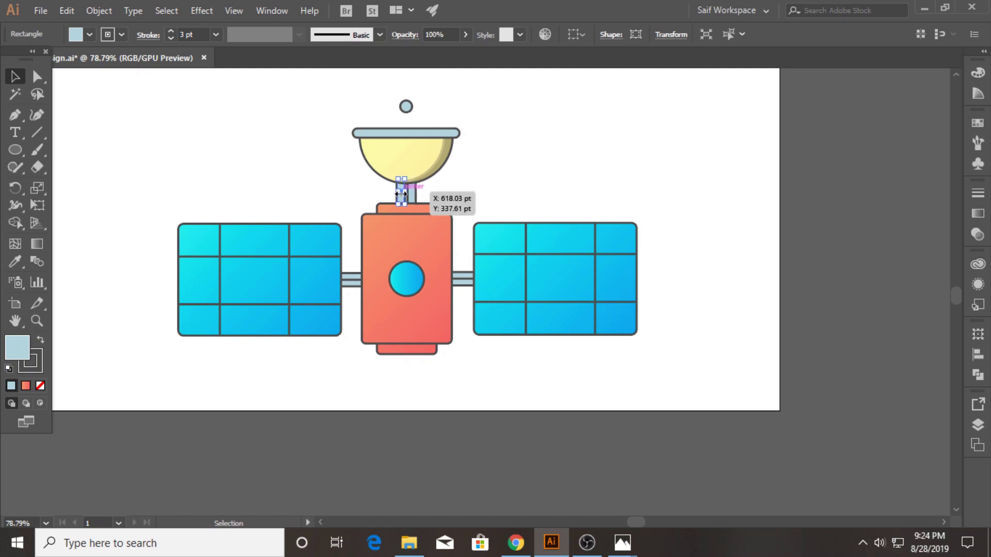
shift+click(397, 198)
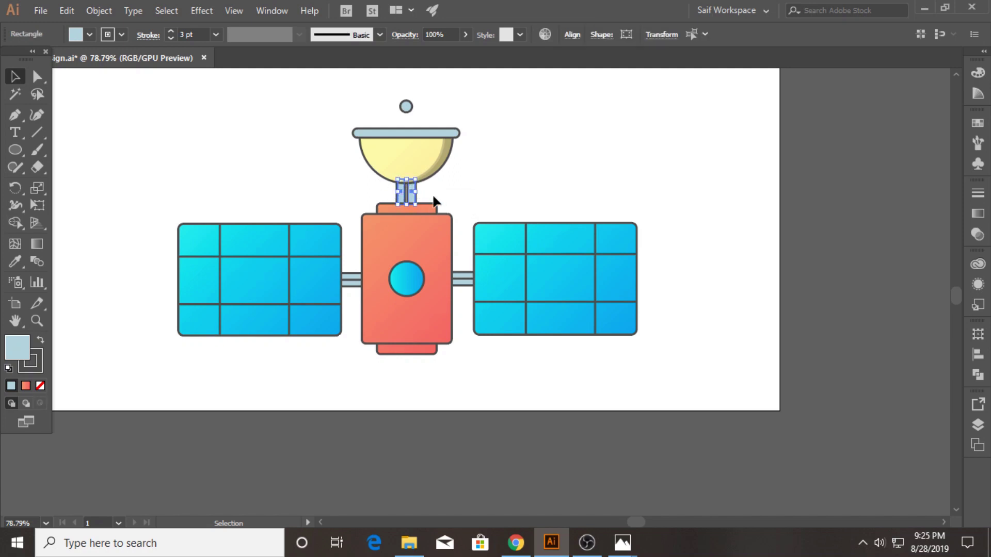
drag(412, 200, 412, 378)
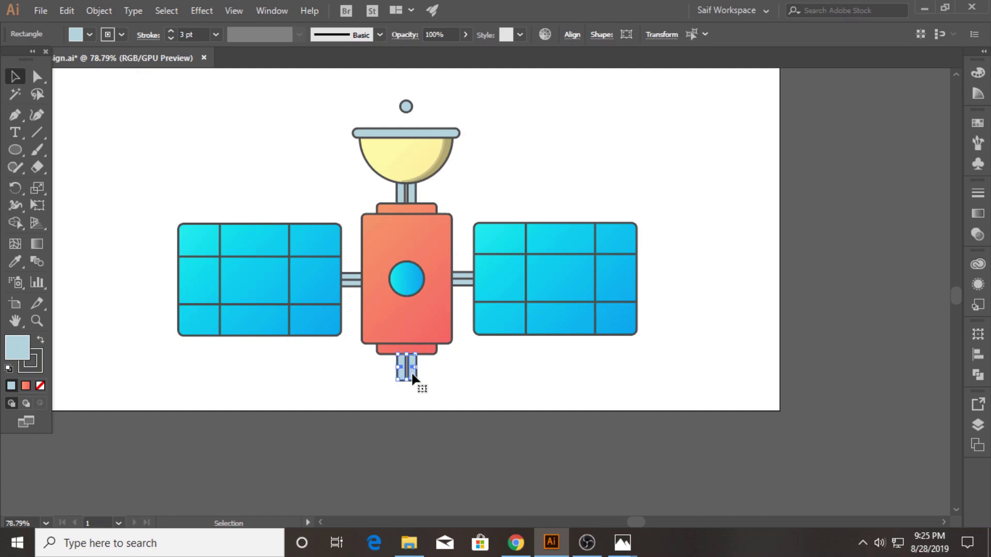
click(425, 375)
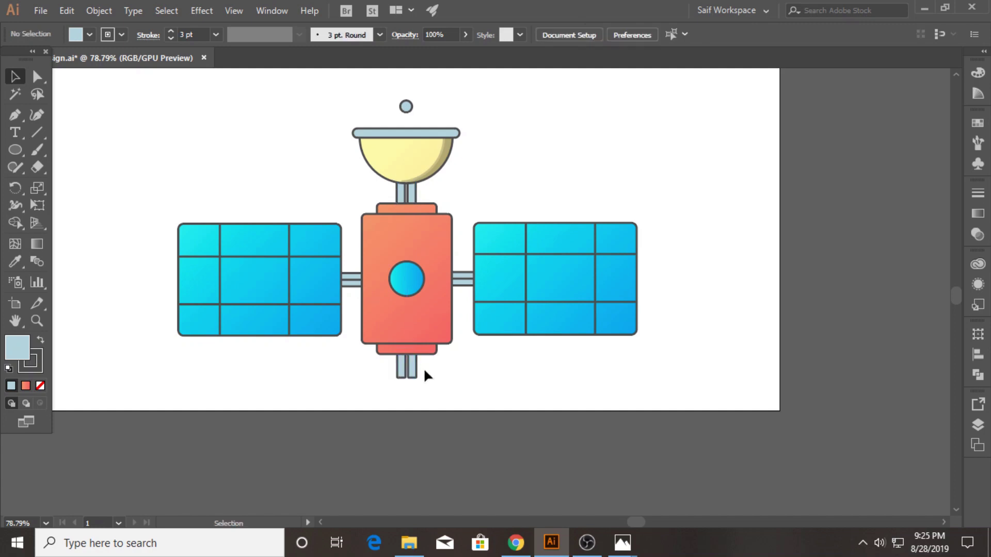
click(416, 370)
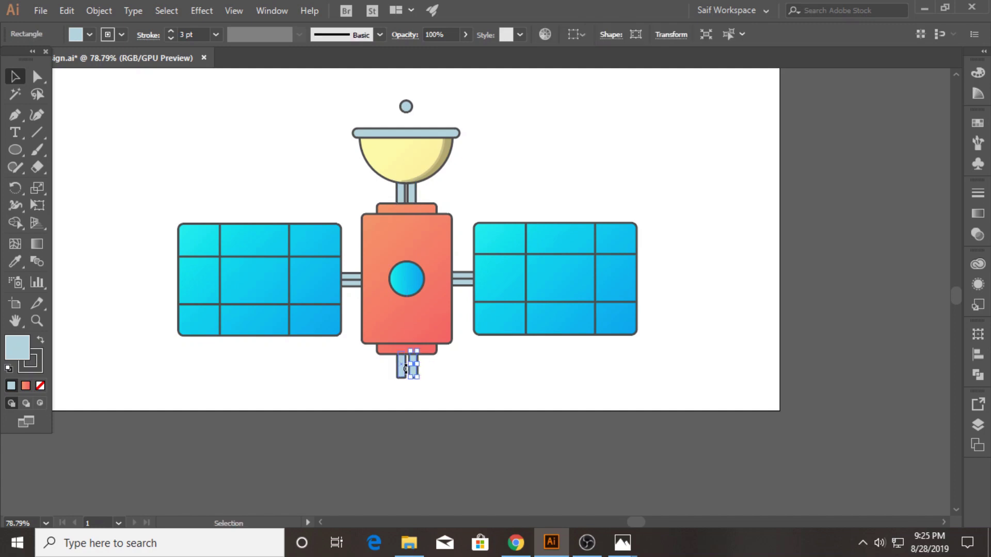
click(401, 372)
click(459, 387)
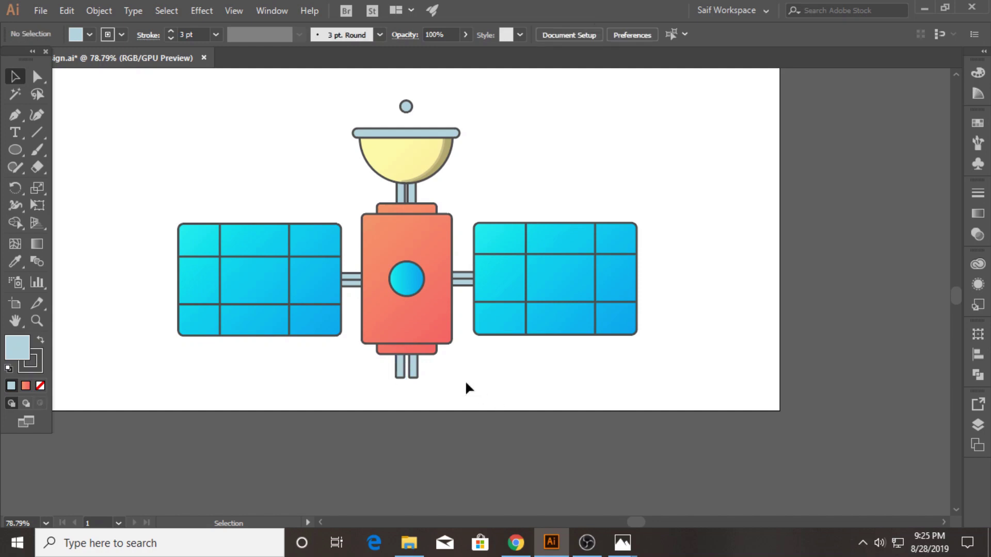
- Enlarge the bottom stems and draw an orange-gradient base rectangle beneath them
drag(385, 382, 422, 383)
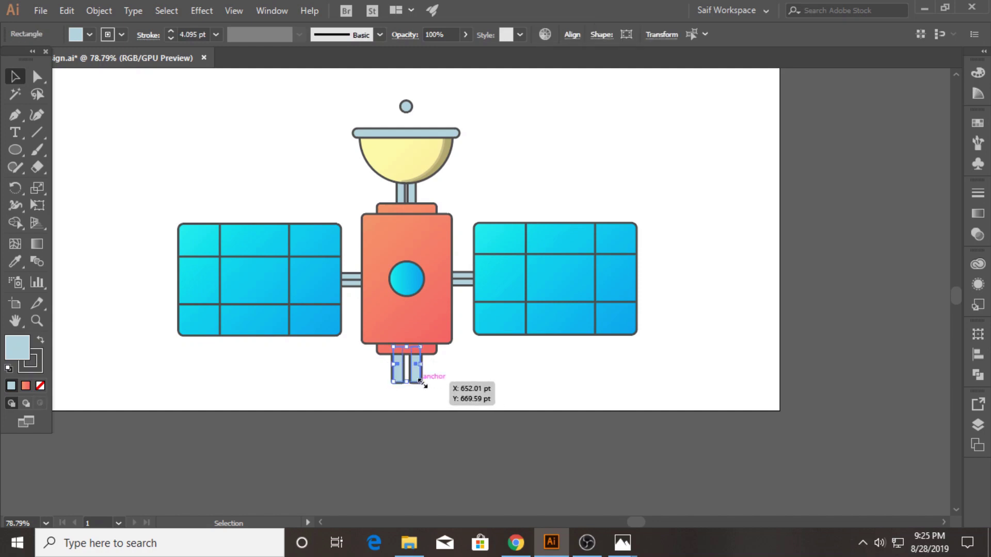
click(443, 388)
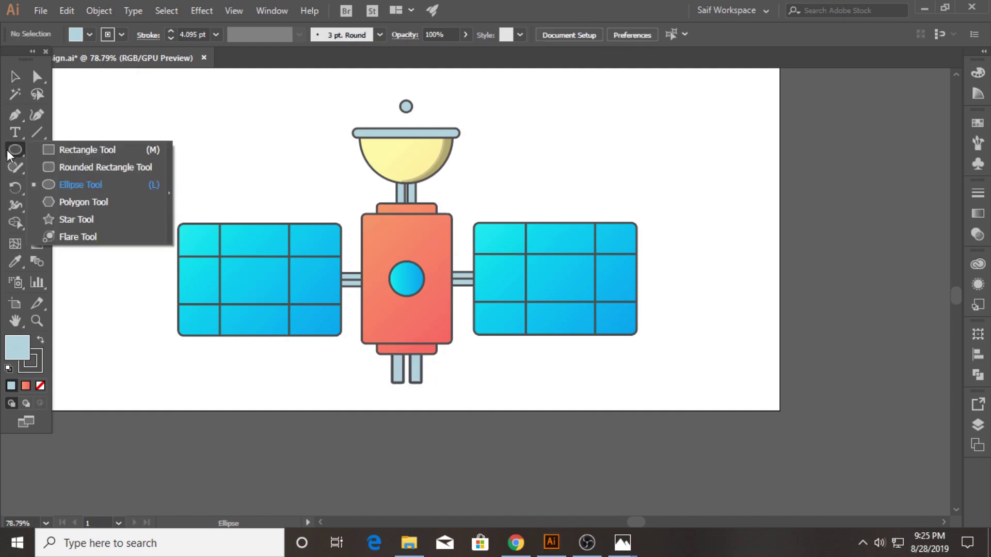
drag(7, 152, 77, 147)
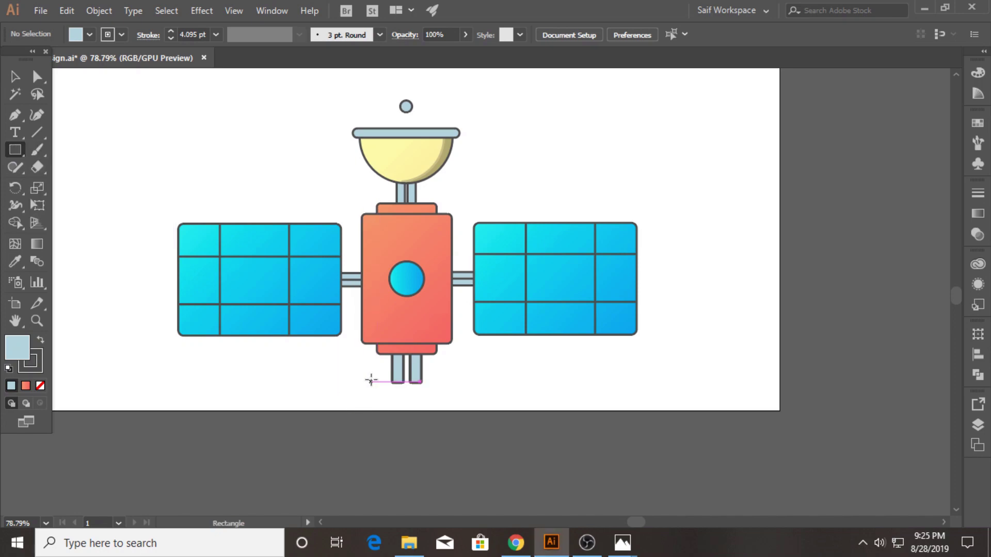
drag(370, 380, 441, 404)
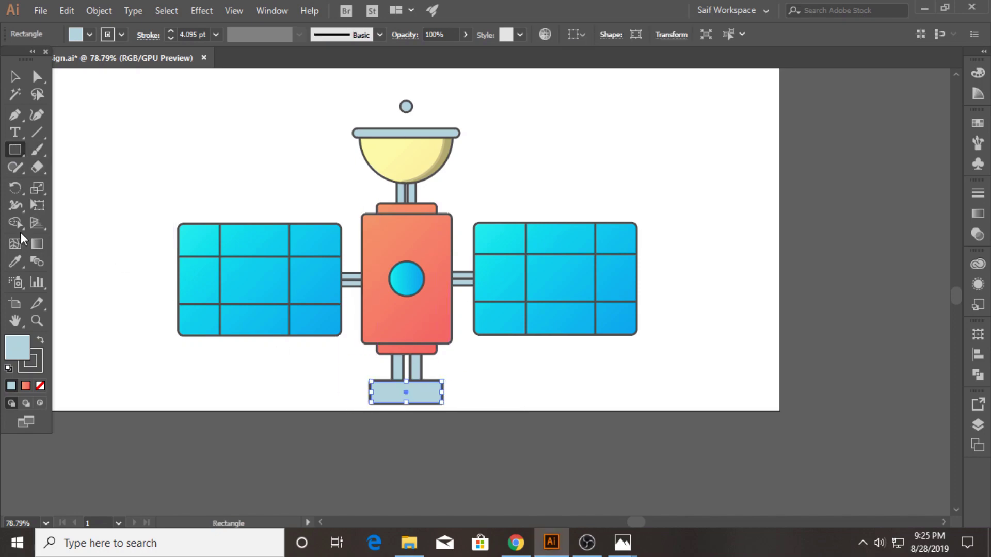
click(15, 261)
click(404, 314)
click(14, 77)
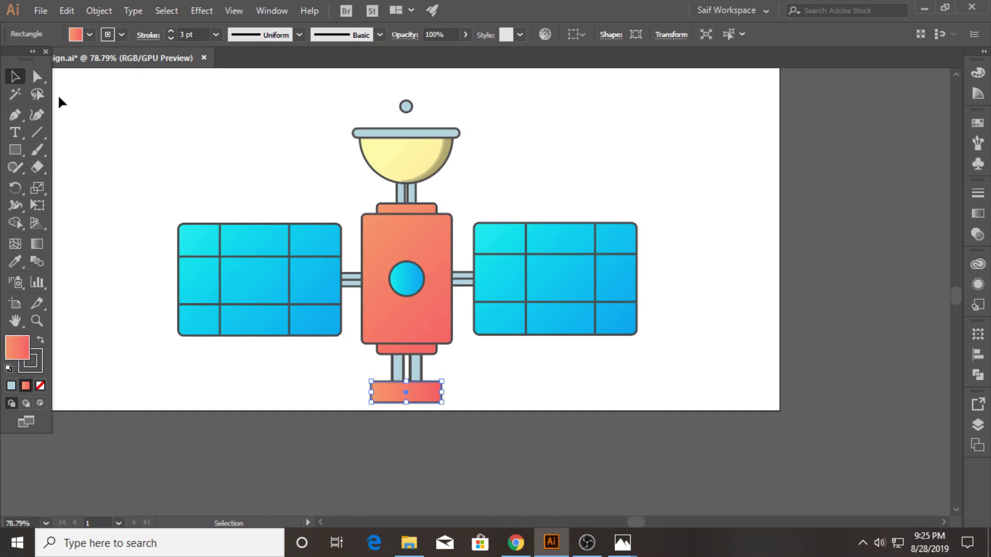
- Scale the base's top anchors inward to form a trapezoid
key(a)
click(438, 388)
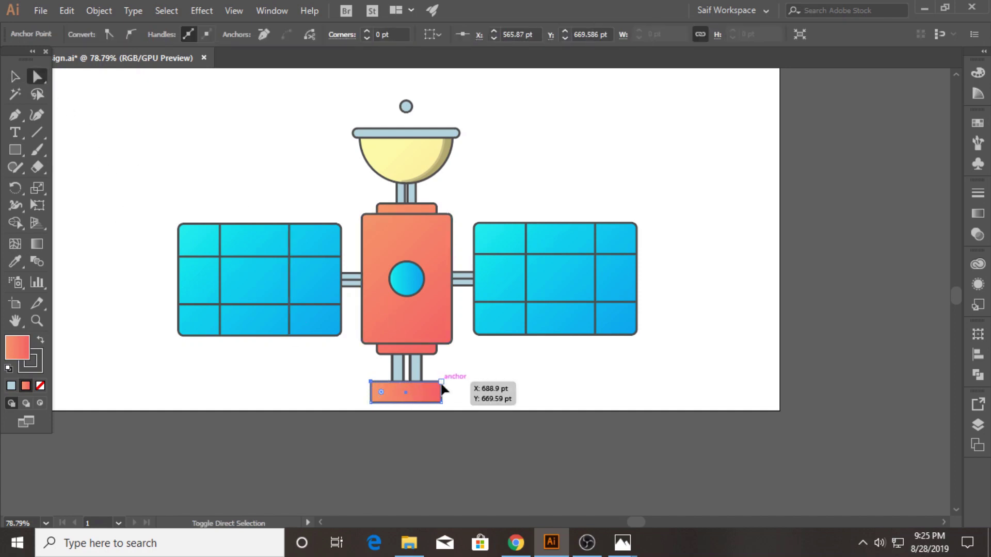
key(s)
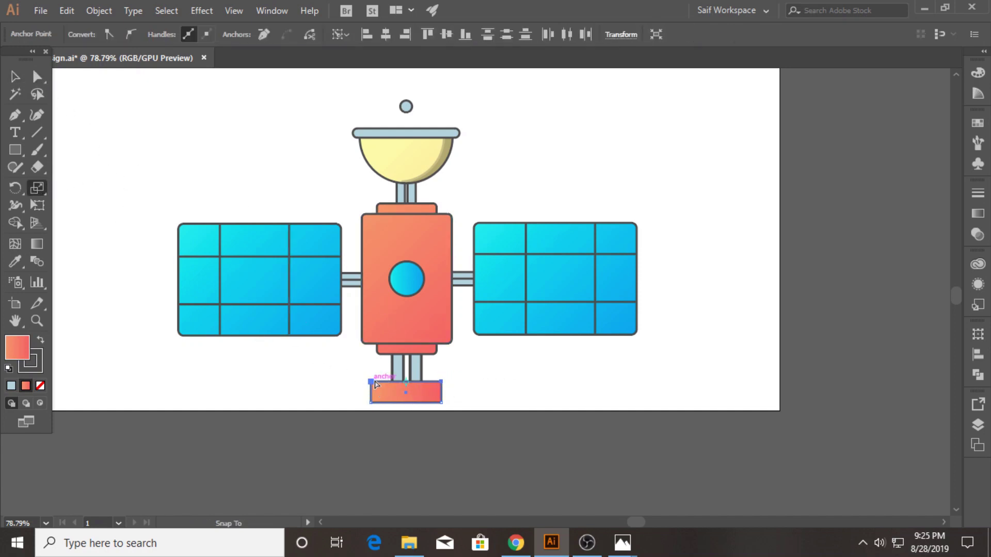
drag(375, 384, 368, 399)
click(37, 77)
click(400, 393)
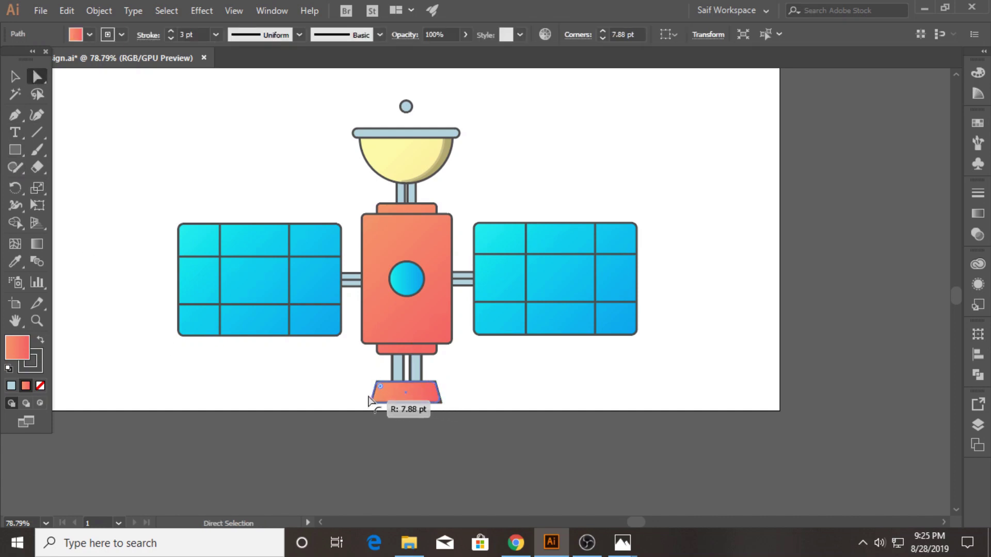
click(339, 393)
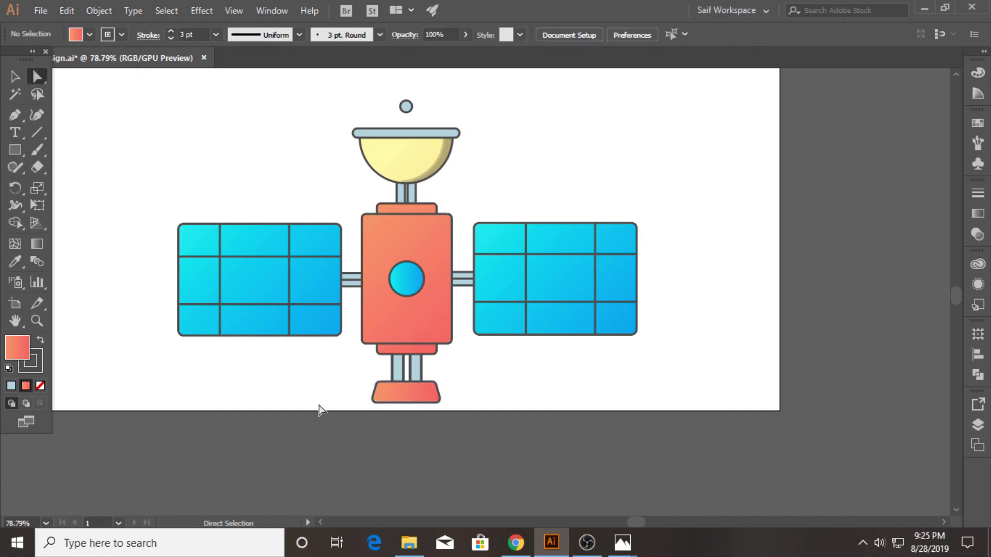
- Lengthen both light-blue legs below the base and Eyedropper the dish bar's style onto them
click(419, 373)
click(17, 72)
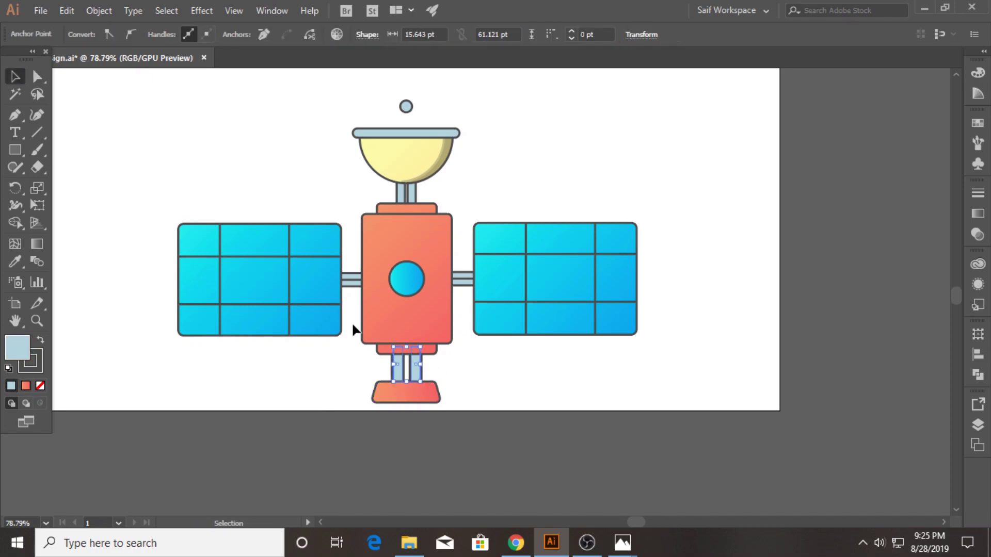
drag(406, 382, 407, 411)
key(a)
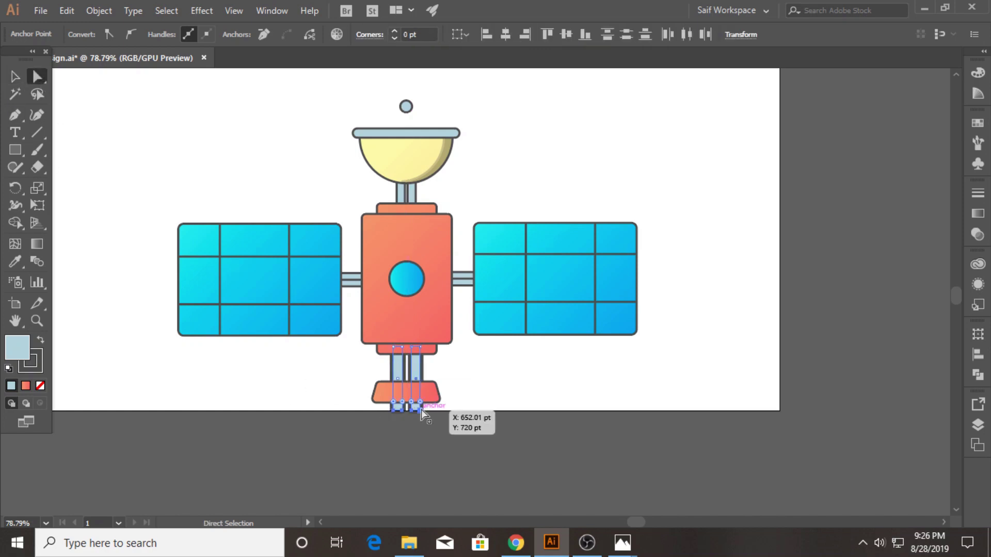
click(449, 392)
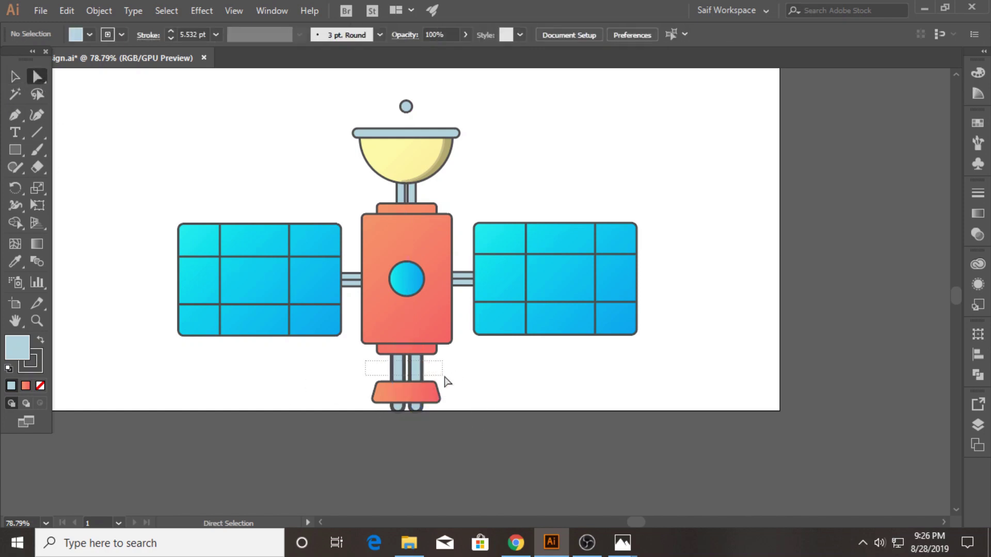
drag(444, 376, 444, 376)
click(15, 262)
click(408, 124)
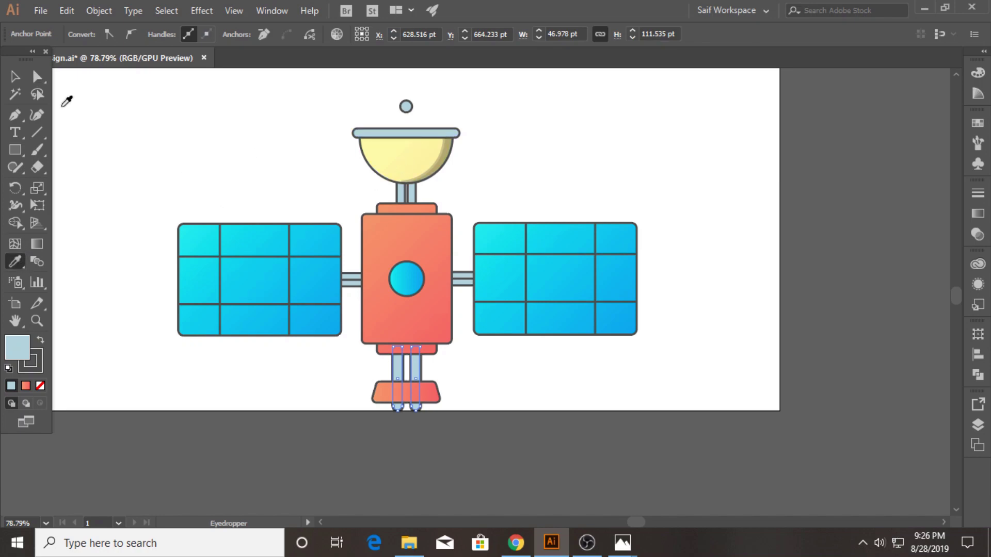
key(v)
click(187, 140)
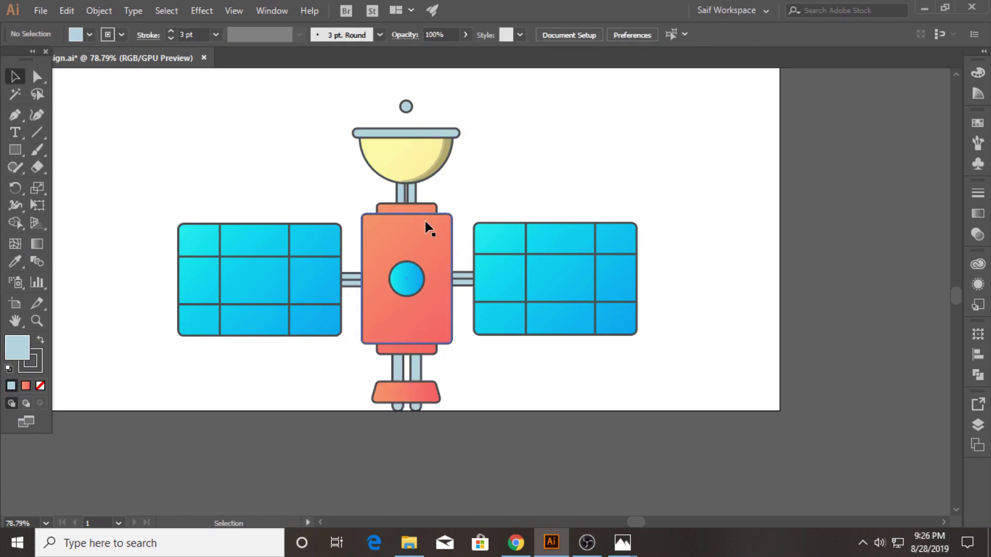
- Place a vertical dark grey copy of the connector bar under the knob as the antenna stalk
key(z)
click(383, 165)
click(15, 76)
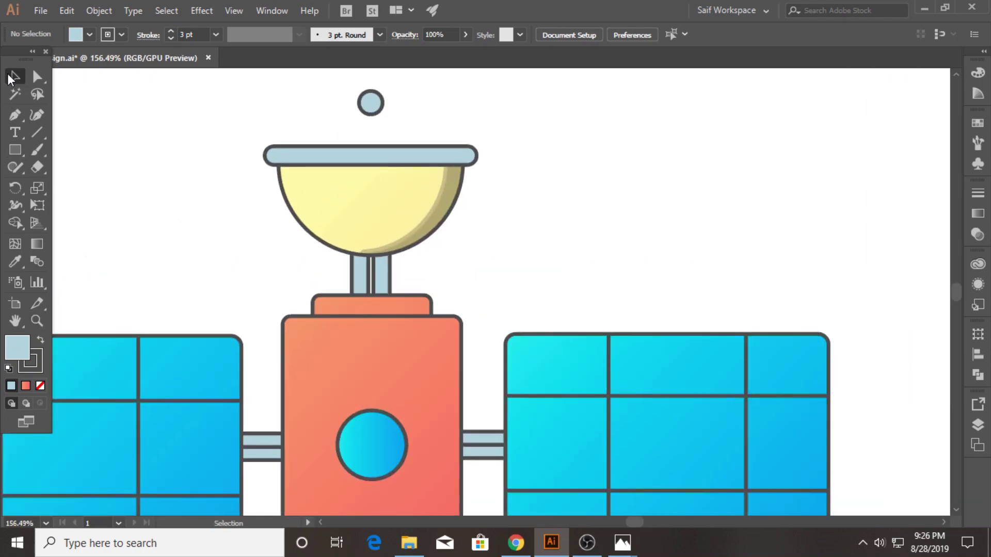
mouse_move(485, 438)
mouse_down()
mouse_move(477, 115)
mouse_move(495, 155)
mouse_move(462, 145)
mouse_move(372, 151)
mouse_move(375, 128)
mouse_up()
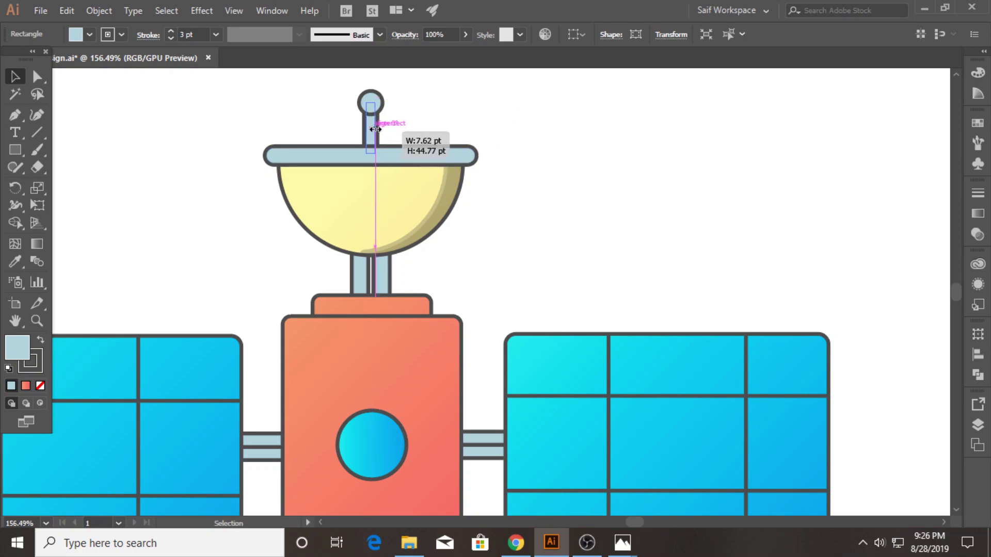
click(90, 34)
click(50, 113)
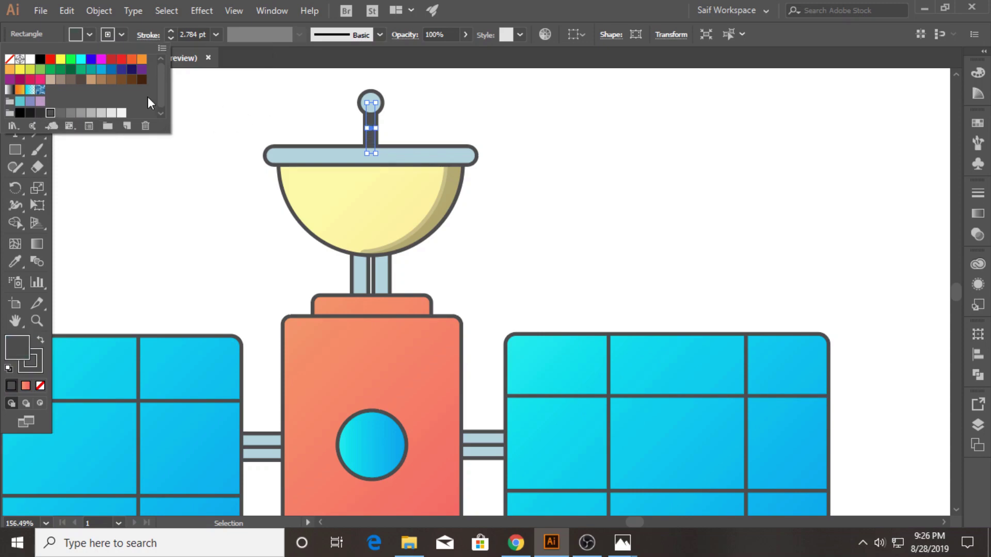
click(196, 198)
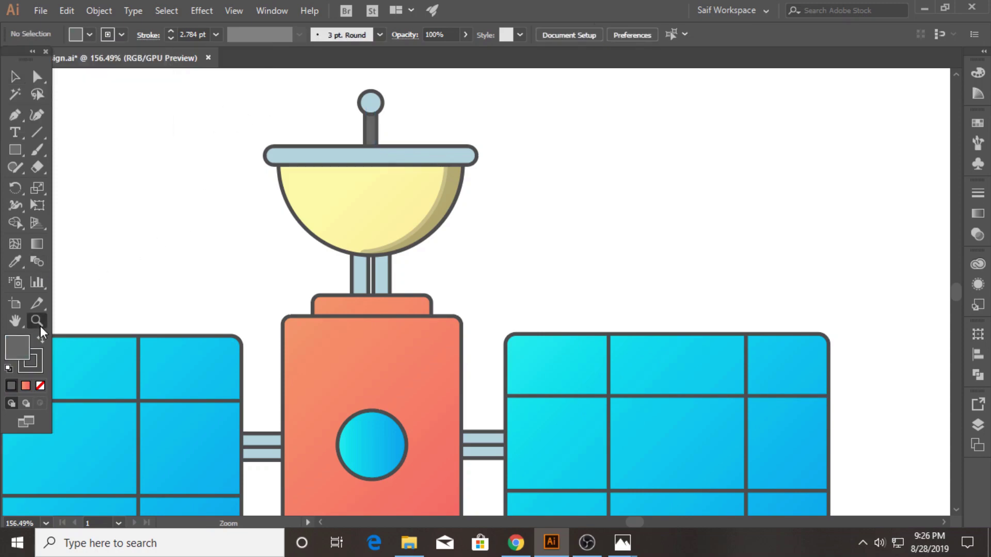
drag(378, 100, 676, 113)
drag(499, 149, 487, 282)
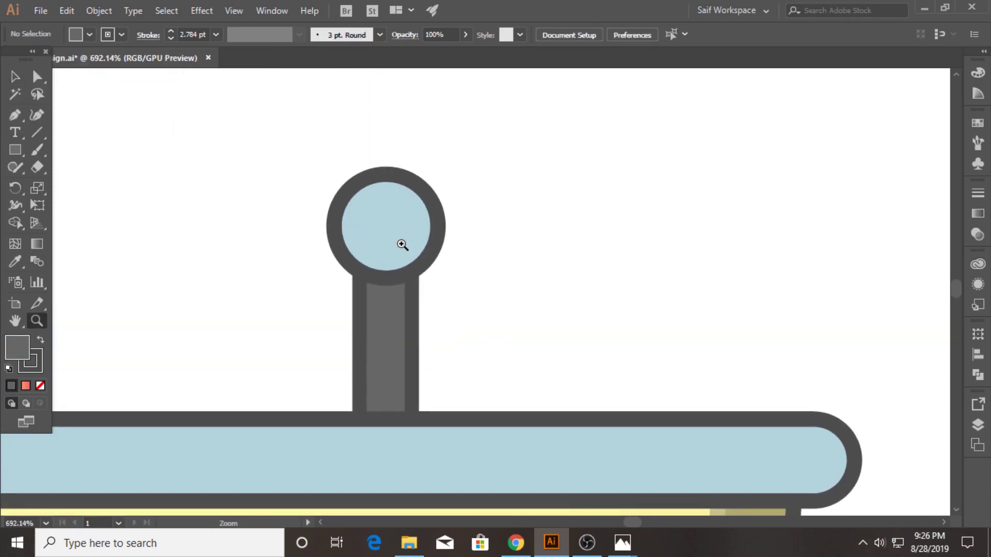
- Draw a small ellipse beside the knob with a white fill and no stroke
key(v)
drag(11, 153, 63, 193)
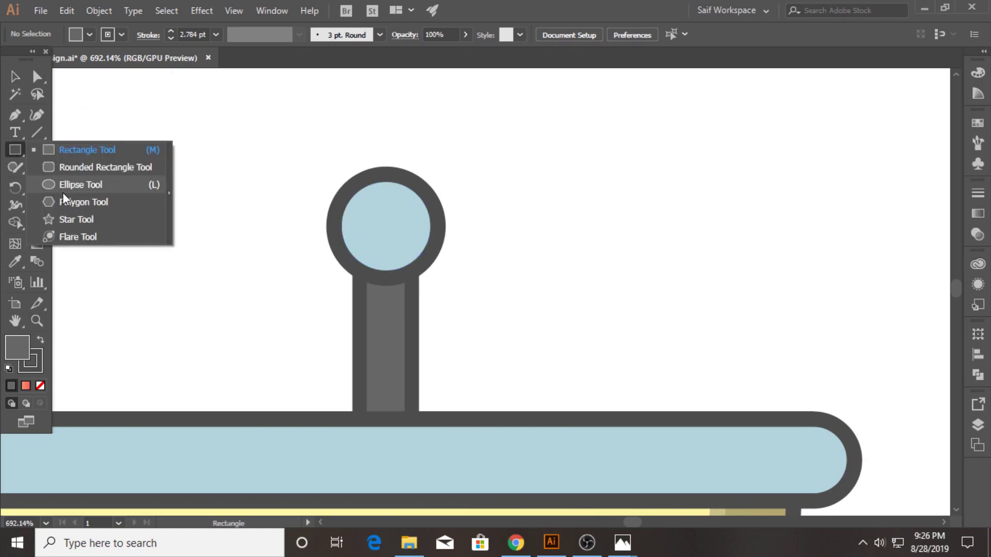
drag(243, 164, 281, 238)
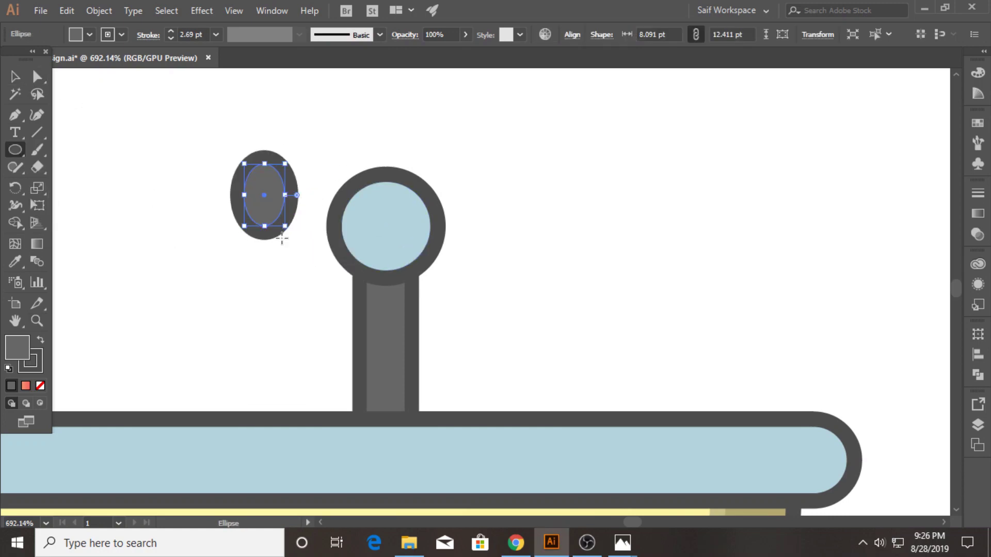
click(90, 35)
click(30, 59)
click(122, 35)
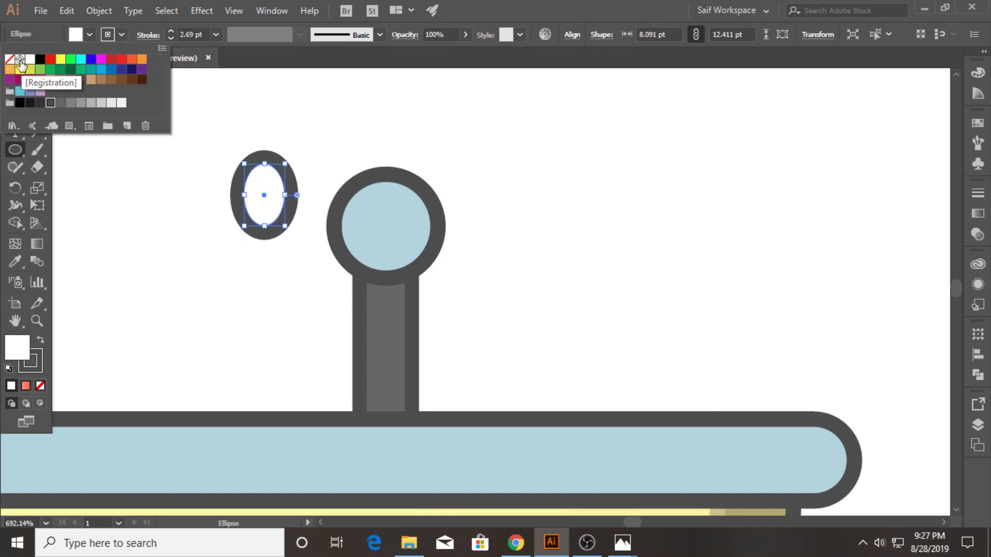
click(9, 59)
key(Escape)
- Tilt and shrink the ellipse, placing it in the knob's upper left
key(v)
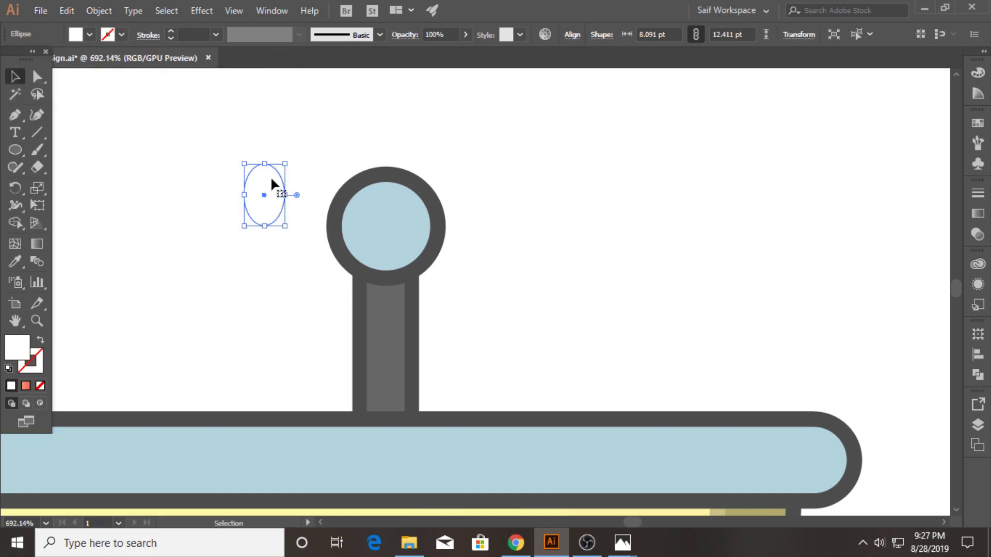
mouse_move(272, 184)
mouse_down()
mouse_move(388, 215)
mouse_move(417, 207)
mouse_move(400, 212)
mouse_up()
key(Left)
key(Up)
key(Left)
key(Up)
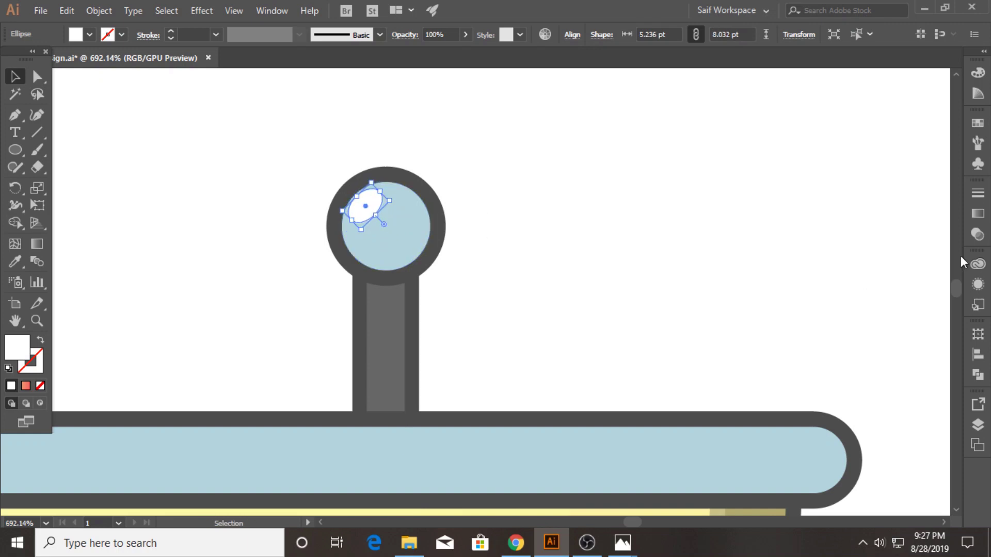
- Set the knob highlight's opacity to 70% in the Transparency panel
click(977, 234)
click(918, 209)
text(50)
key(Return)
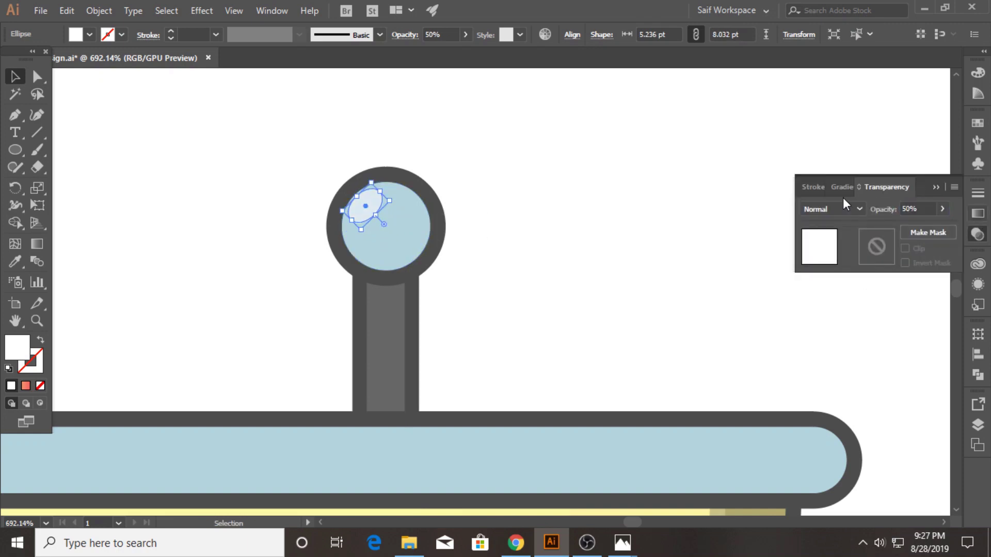
key(Return)
click(666, 274)
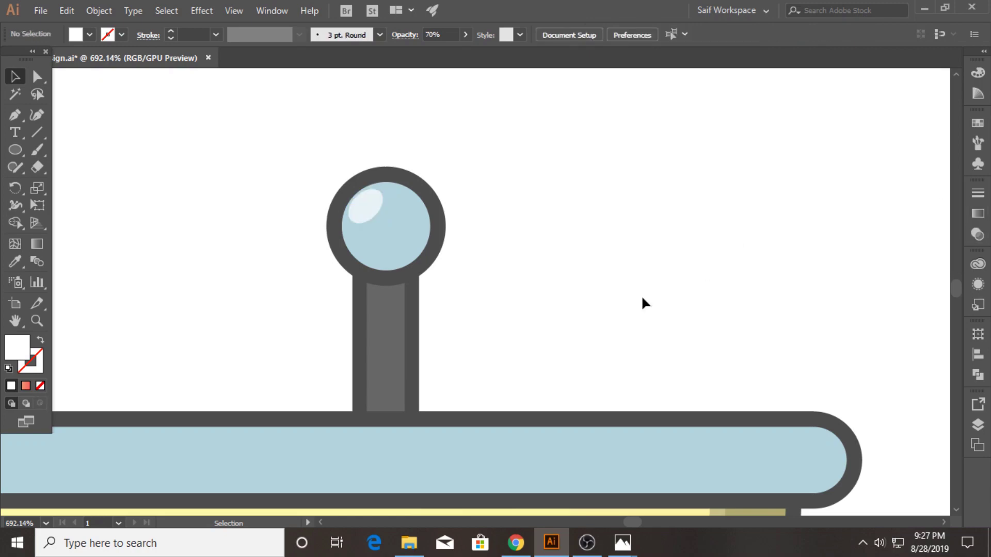
- Copy the blue bar, carve it to a thin top sliver, and apply the white highlight style
scroll(144, 280, down, 3)
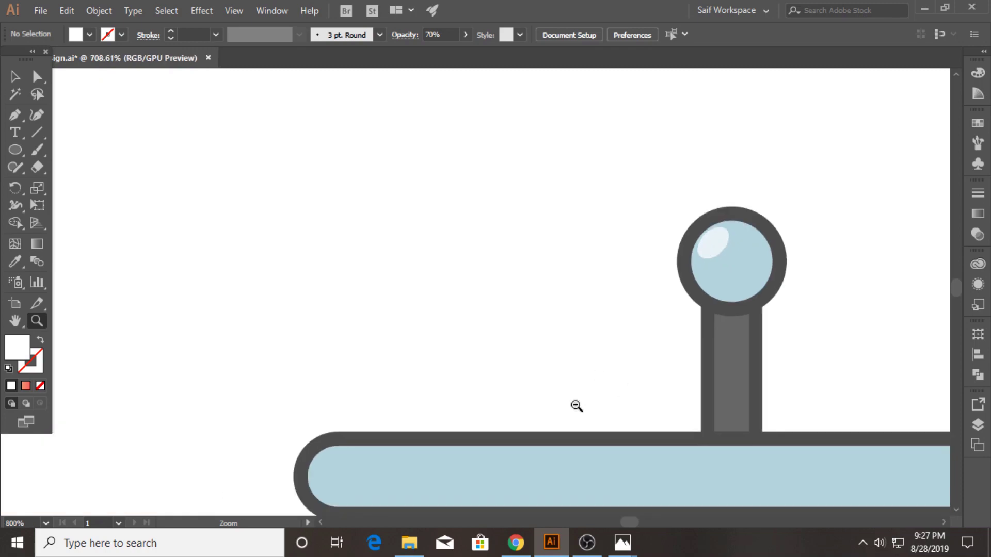
click(16, 75)
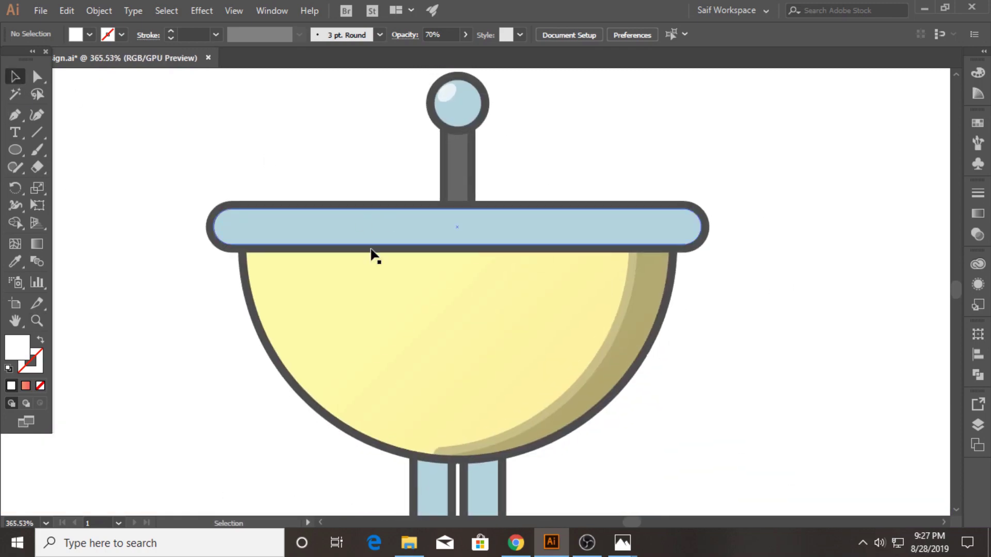
mouse_move(359, 237)
alt+mouse_down()
mouse_move(555, 357)
mouse_move(479, 357)
alt+mouse_up()
click(15, 222)
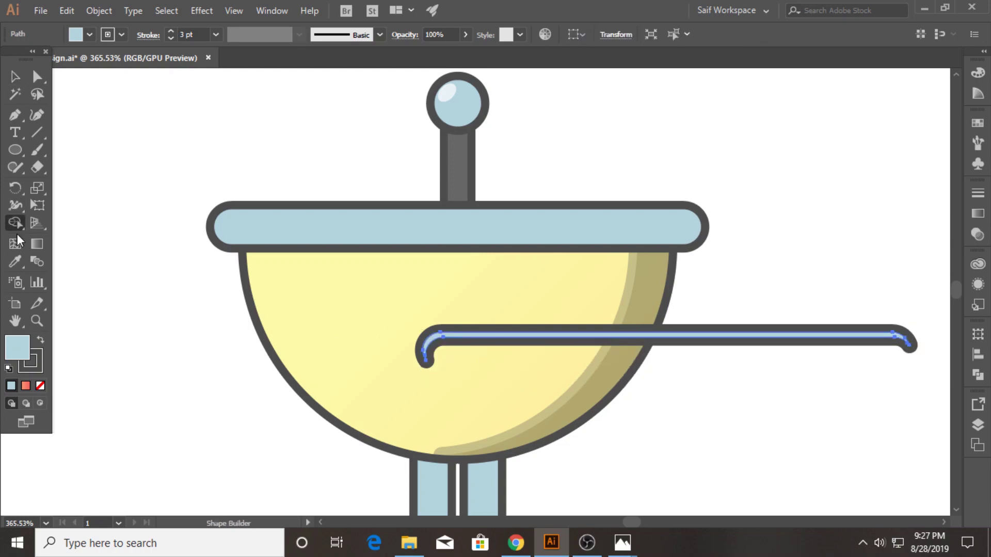
click(15, 261)
click(446, 92)
- Move the white sliver onto the top edge of the blue bar
key(v)
click(692, 289)
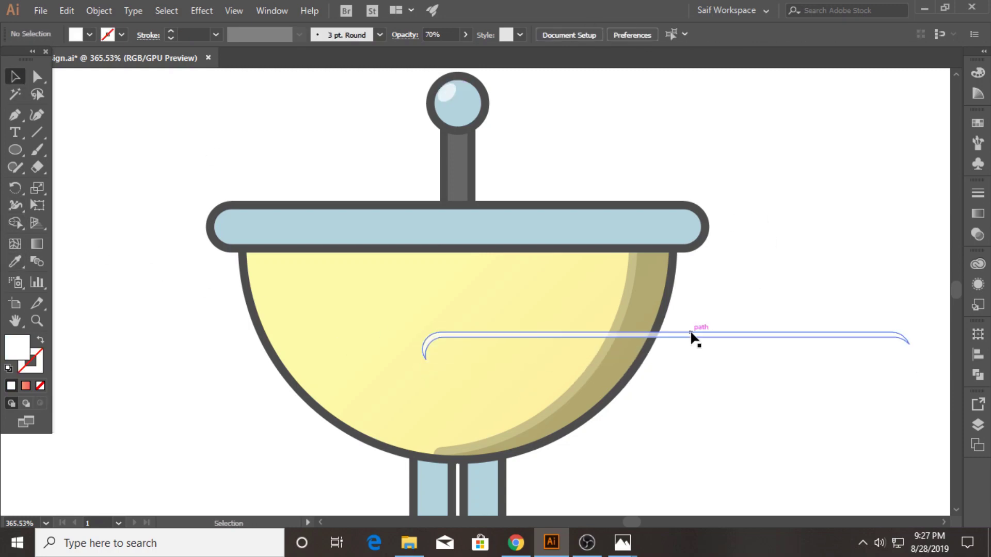
drag(691, 335, 480, 209)
key(Down)
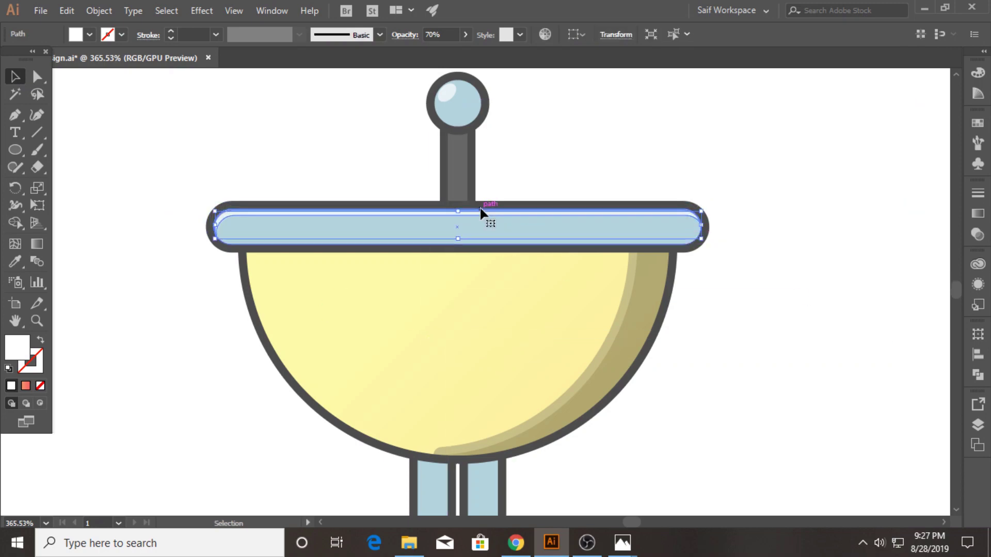
click(516, 157)
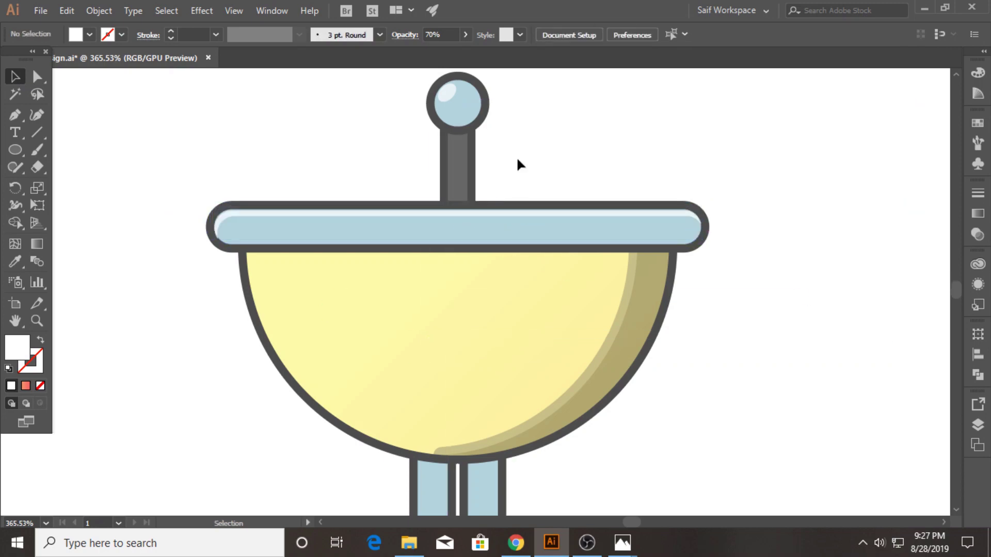
- Remove the outline from the bowl's shading crescent
click(534, 367)
click(121, 34)
click(8, 59)
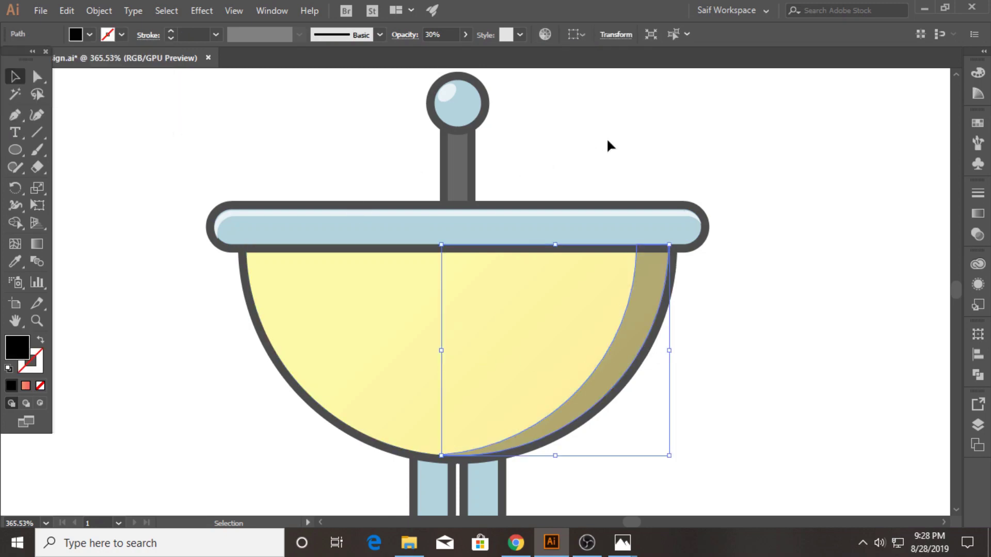
click(605, 138)
- Draw a dash line under the bowl's left rim and give it round caps
click(15, 114)
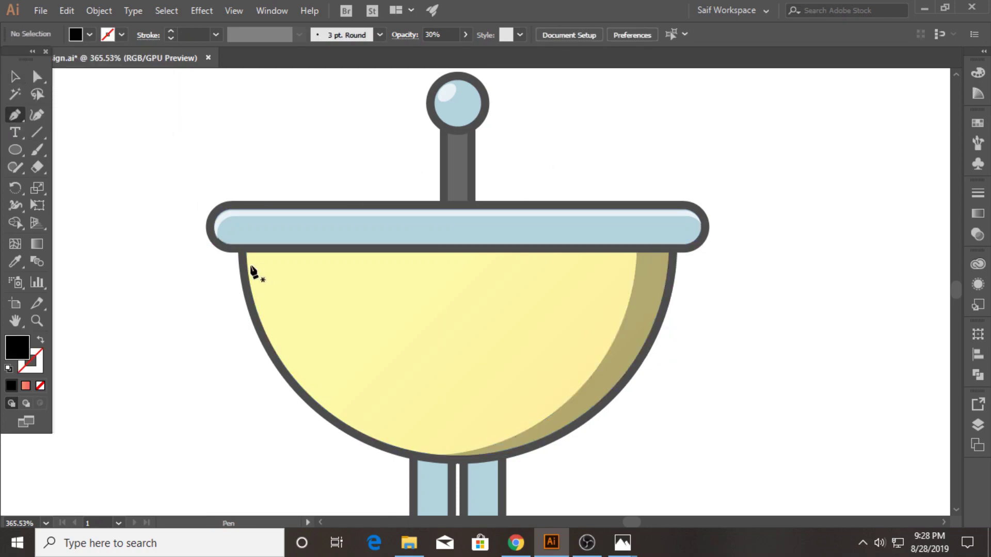
click(245, 266)
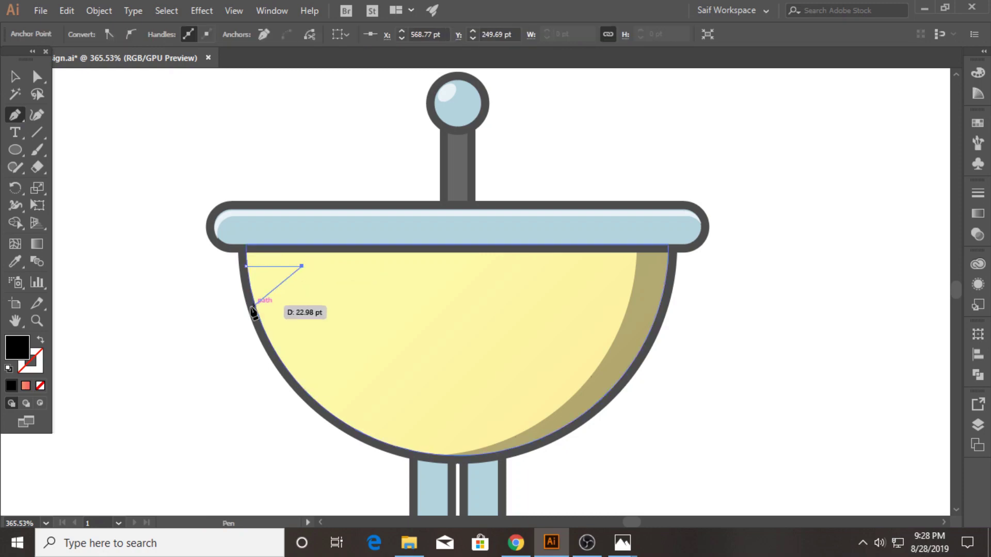
key(ctrl+z)
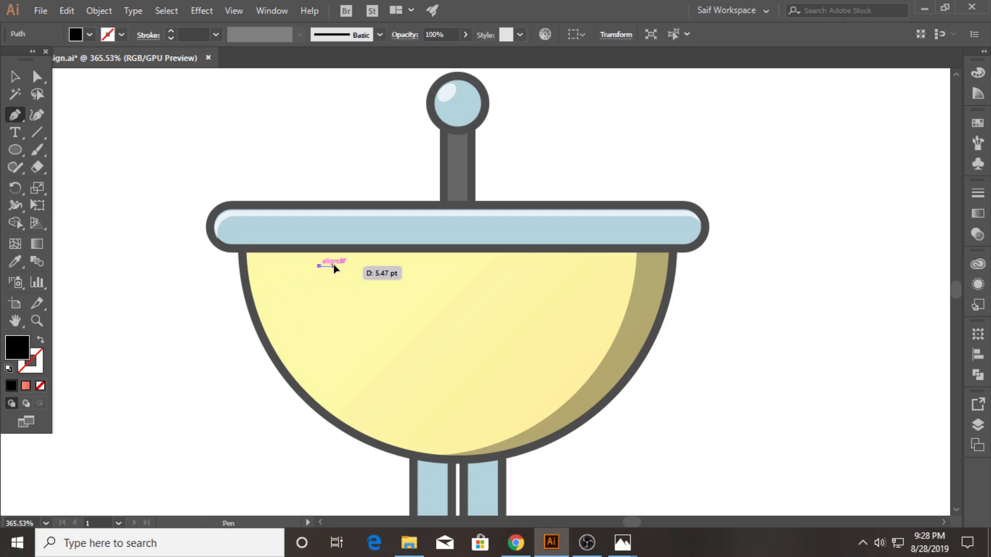
key(v)
click(270, 268)
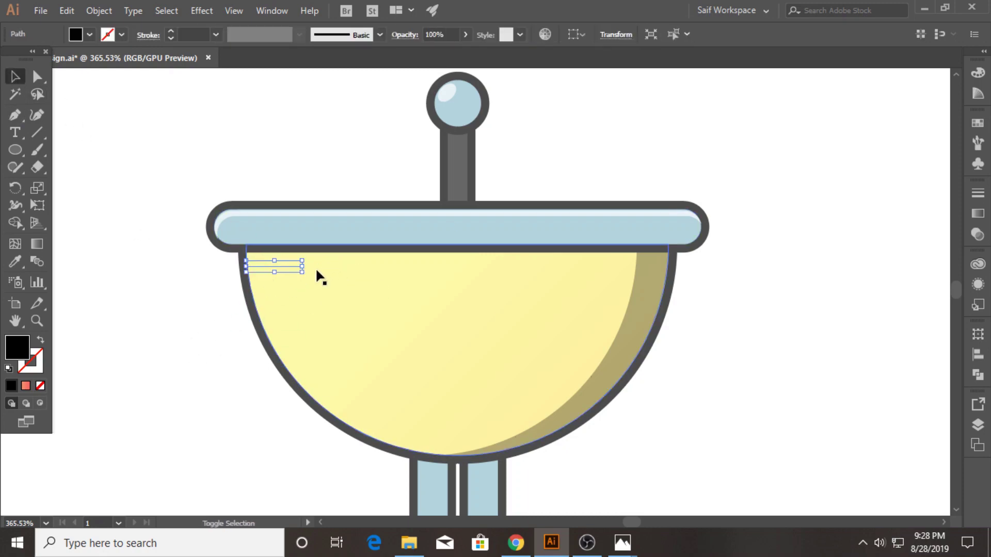
drag(304, 266, 334, 267)
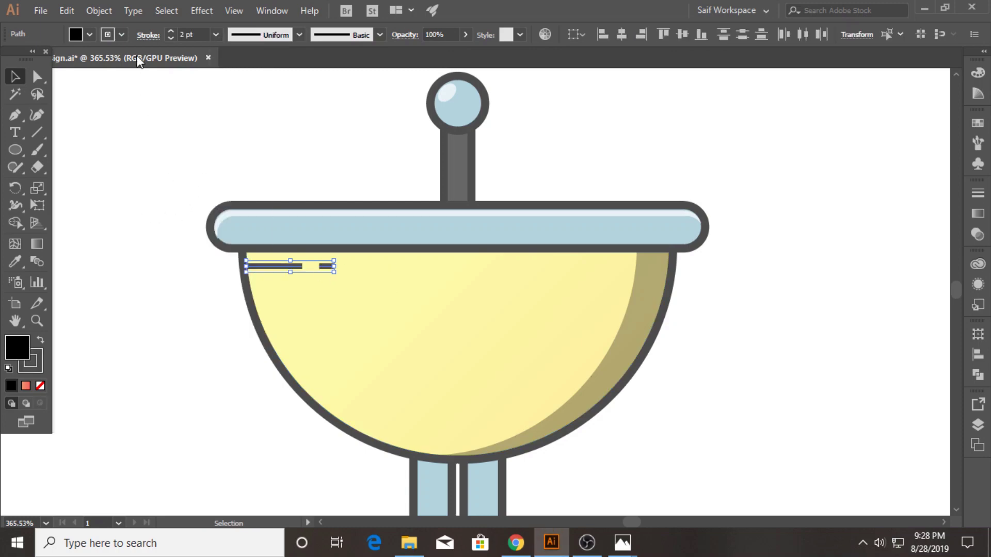
click(145, 35)
click(73, 71)
click(273, 144)
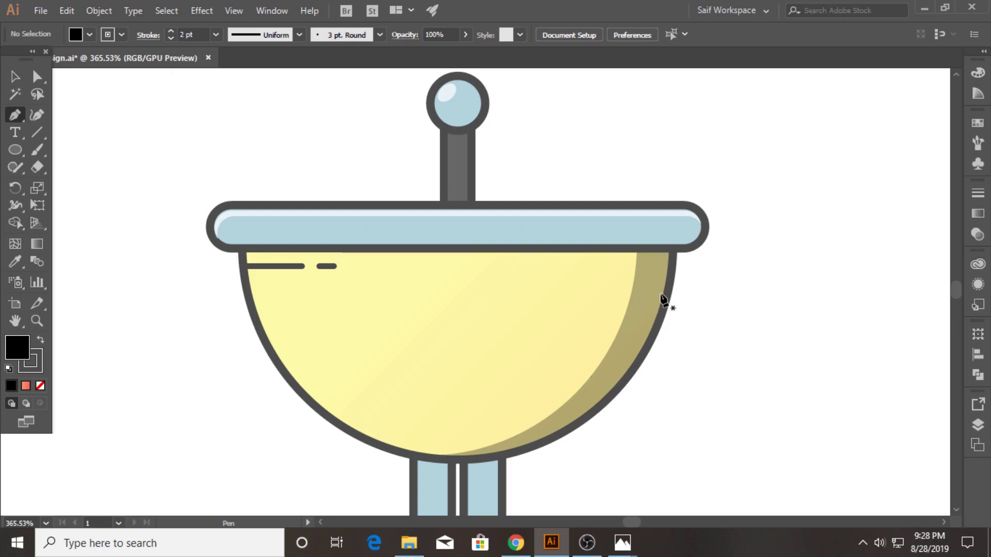
- Draw two short dash lines under the right side of the rim
click(669, 266)
click(596, 266)
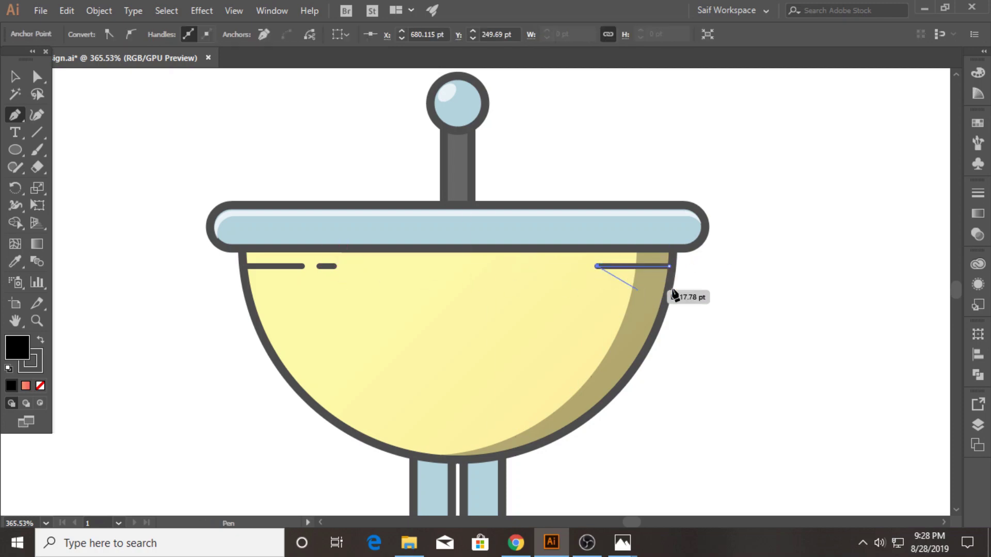
key(Escape)
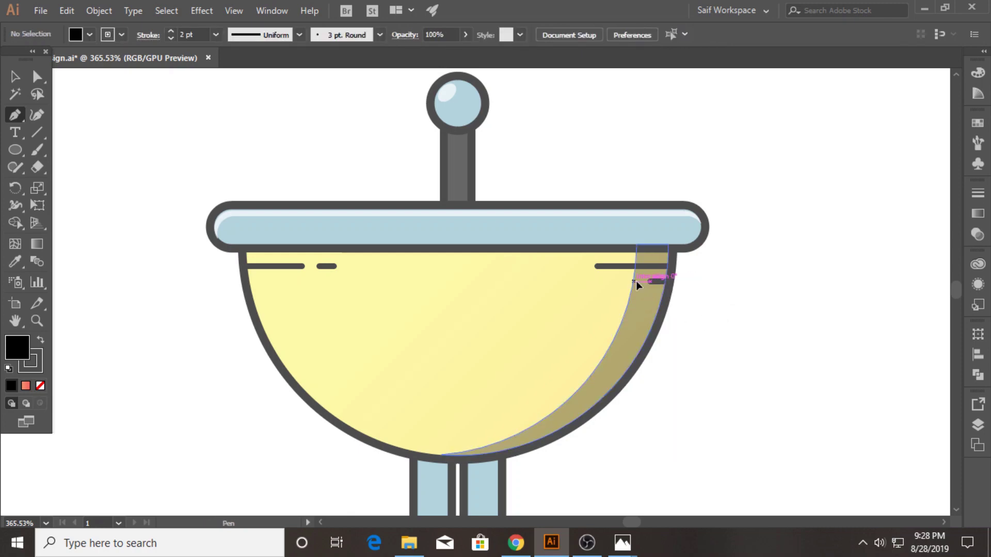
click(636, 281)
key(Escape)
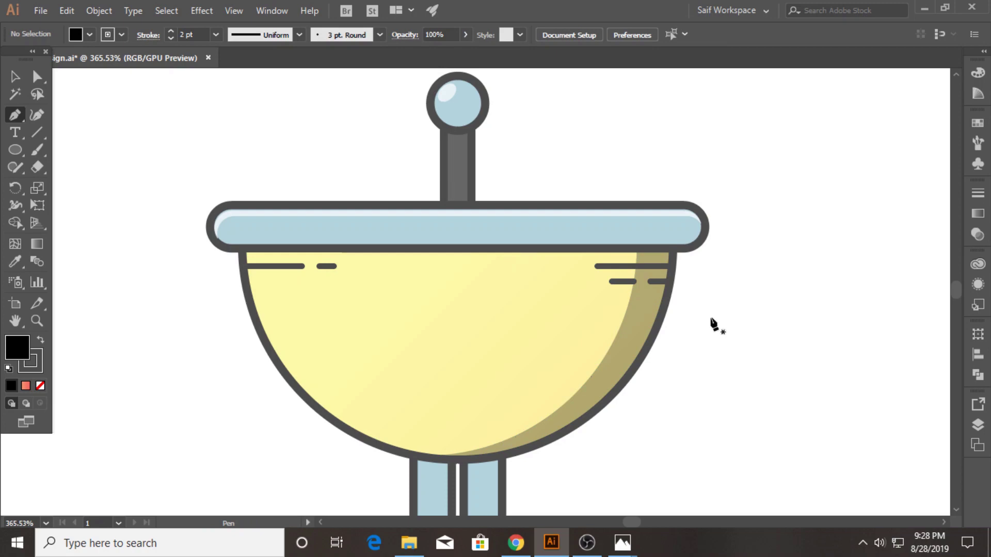
- Add a tall tilted ellipse with the 70% white highlight style on the bowl's left
key(l)
drag(274, 311, 313, 401)
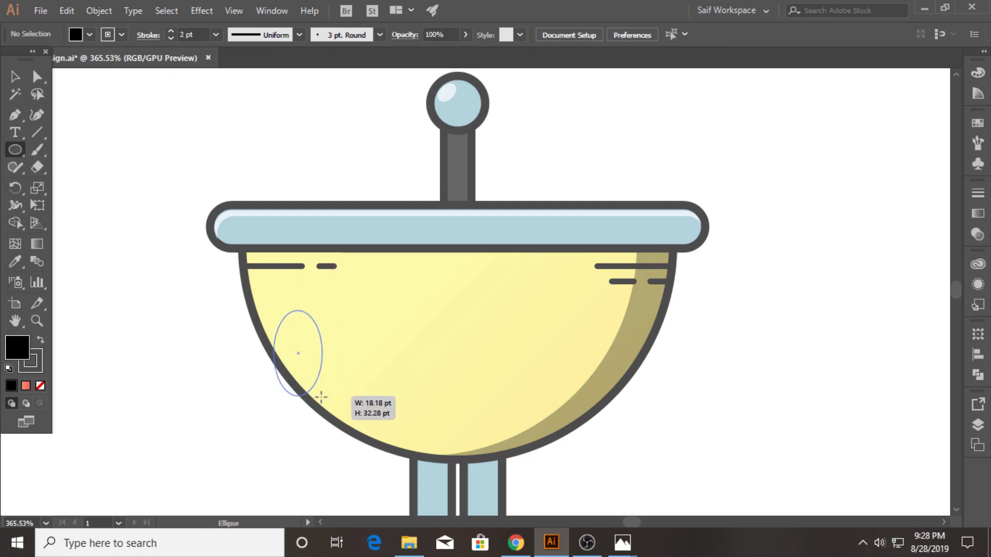
click(15, 262)
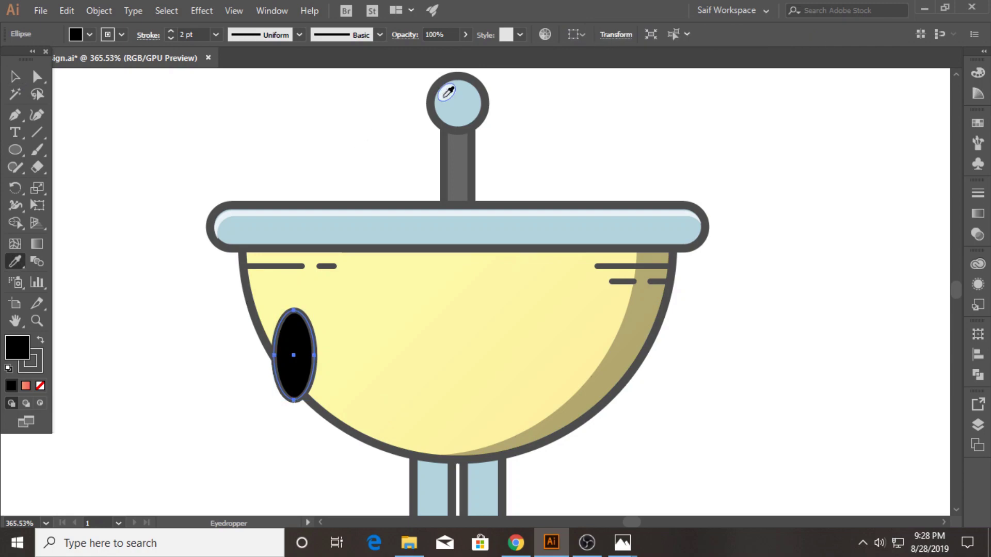
click(445, 92)
click(17, 76)
drag(294, 371, 321, 359)
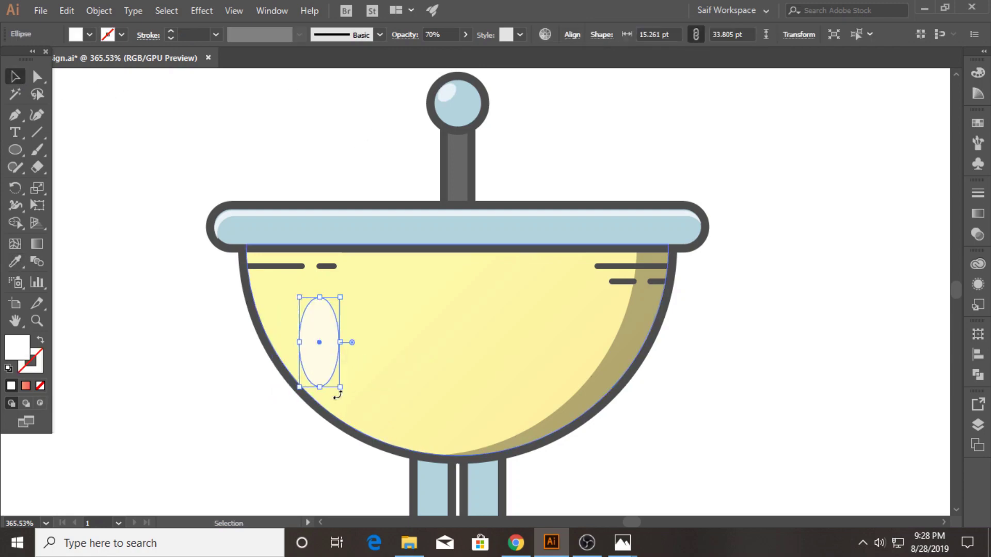
drag(345, 392, 370, 388)
drag(331, 353, 318, 354)
click(223, 378)
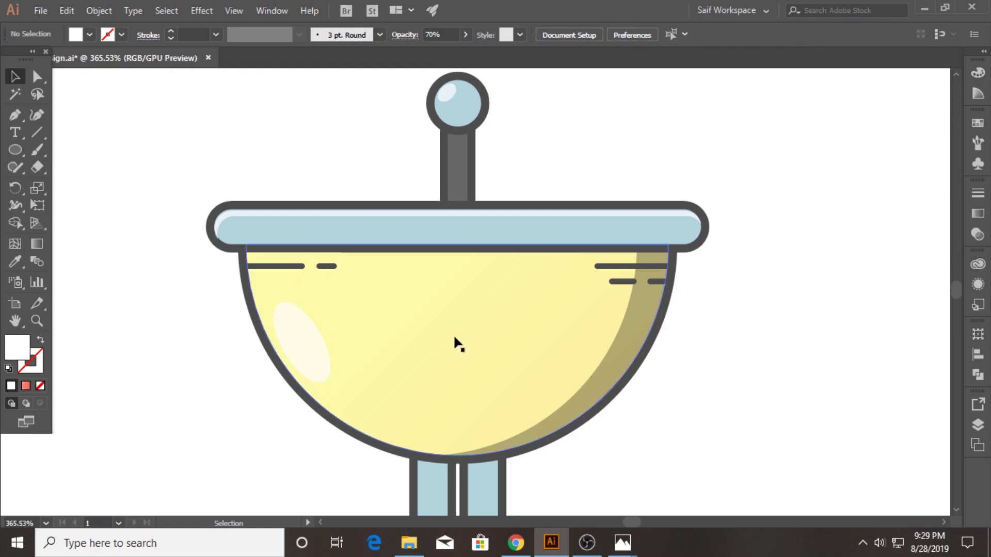
key(z)
drag(456, 343, 449, 400)
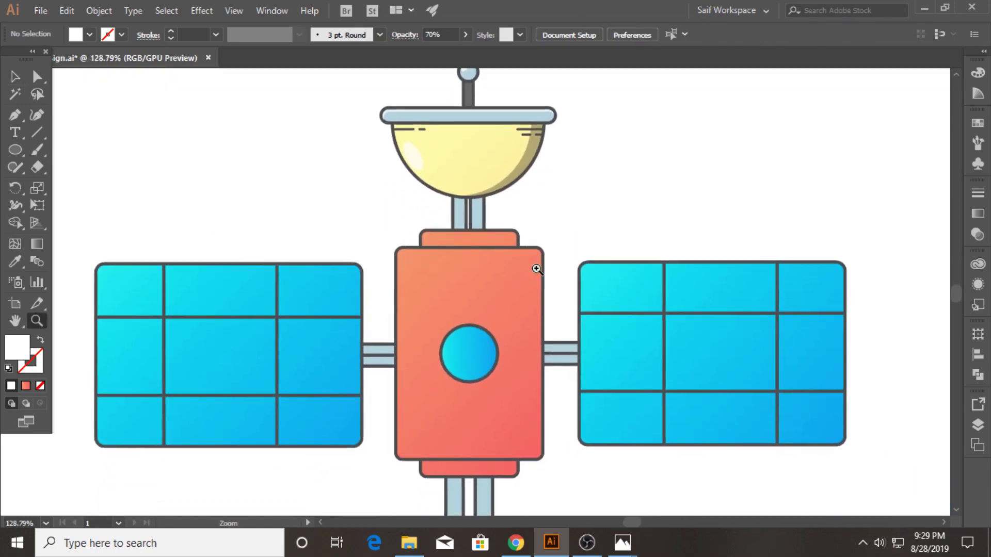
- Draw a tall rectangle on the orange body's left and copy the body's gradient onto it
click(471, 327)
click(18, 149)
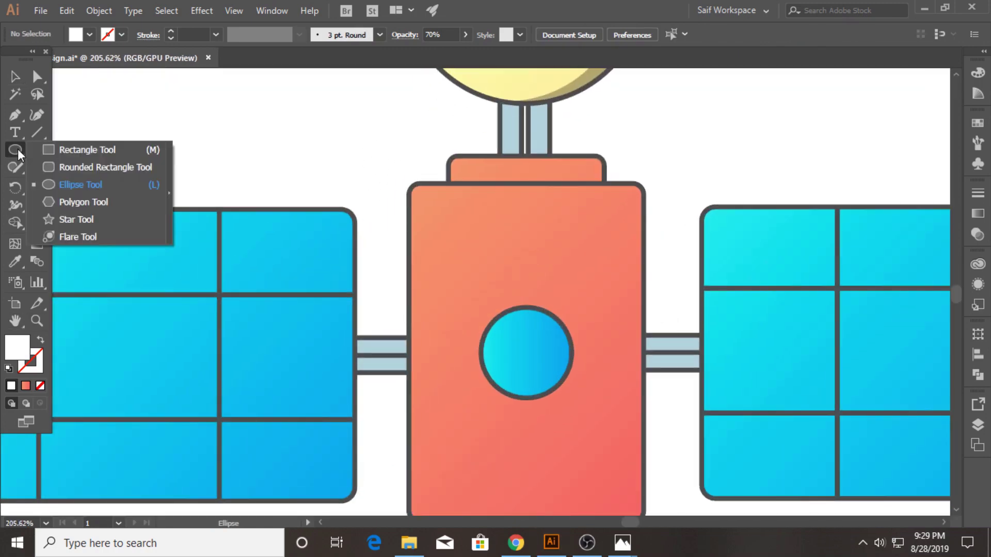
click(52, 151)
drag(418, 246, 445, 468)
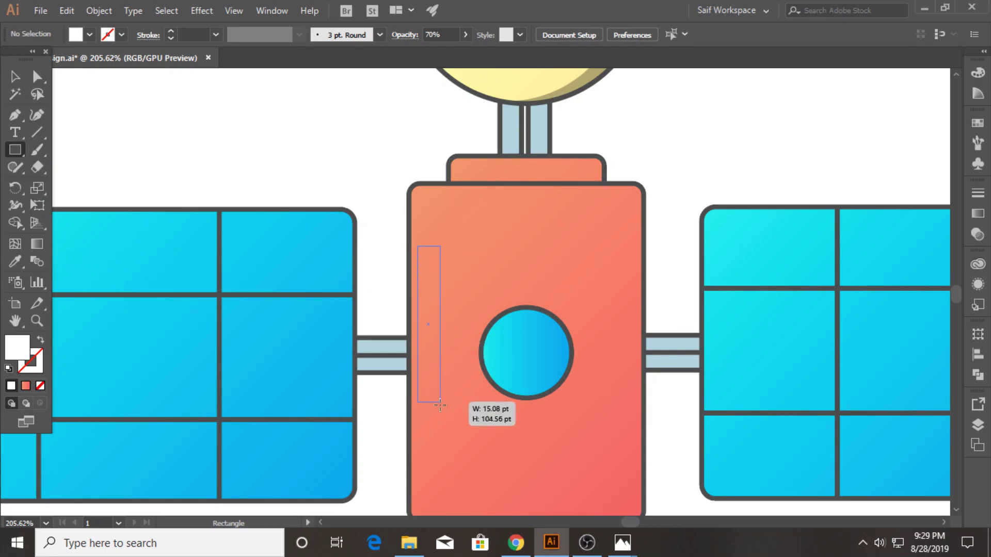
click(17, 260)
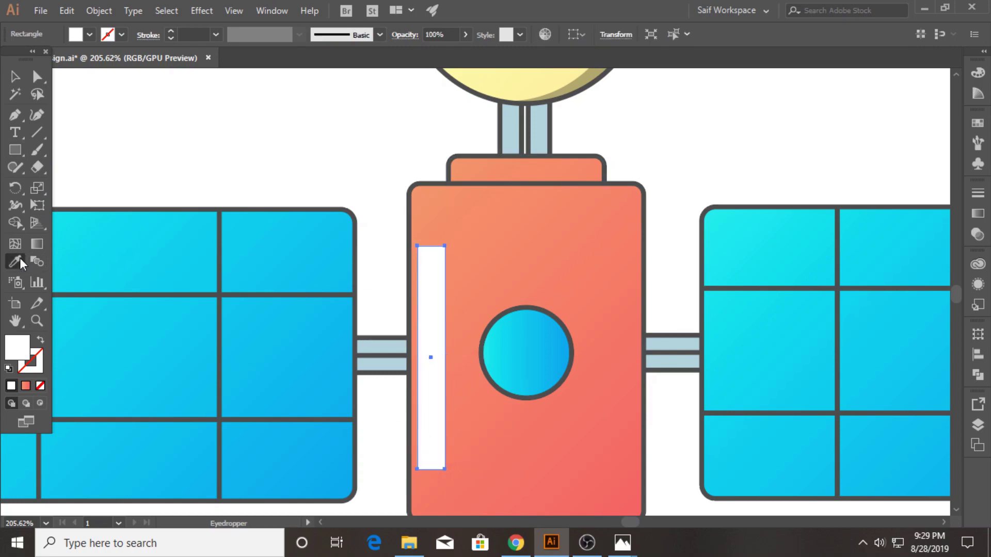
click(26, 387)
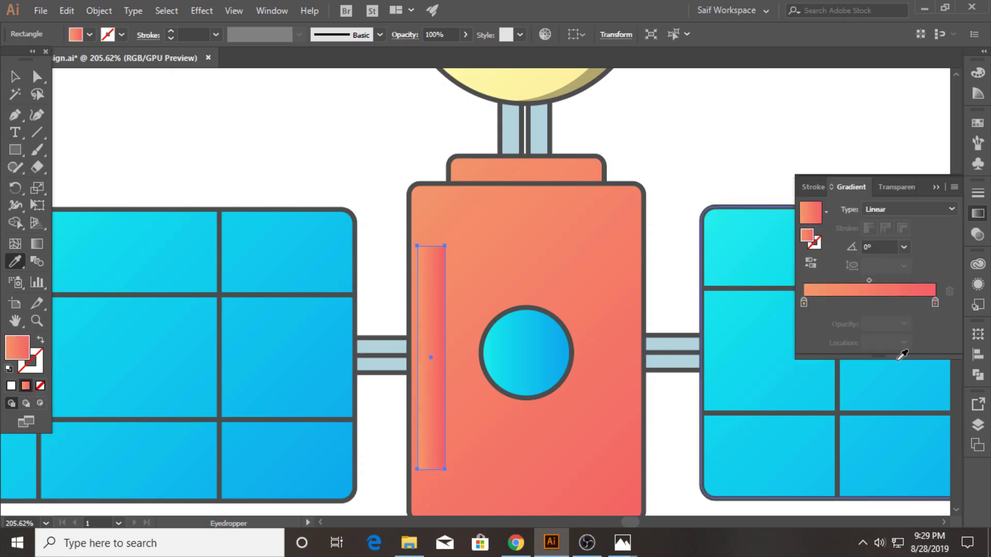
- Change the gradient stops to white and white at 0% opacity
double_click(804, 303)
click(779, 430)
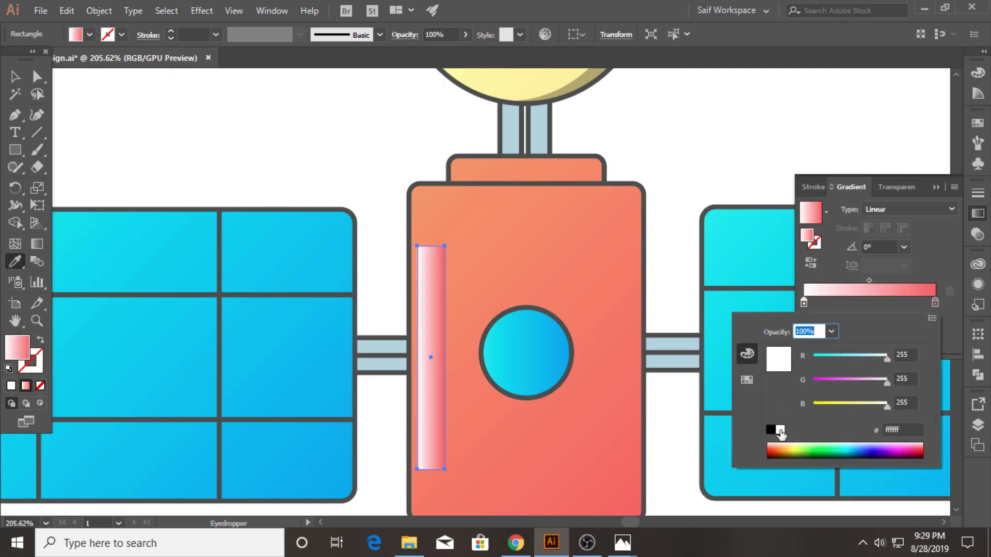
double_click(935, 303)
click(779, 430)
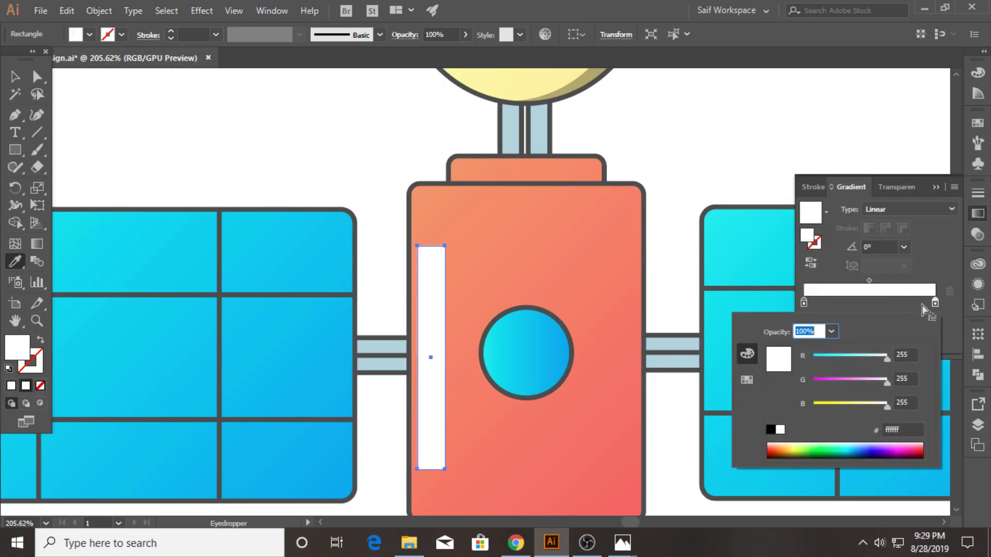
click(831, 331)
click(840, 348)
click(860, 188)
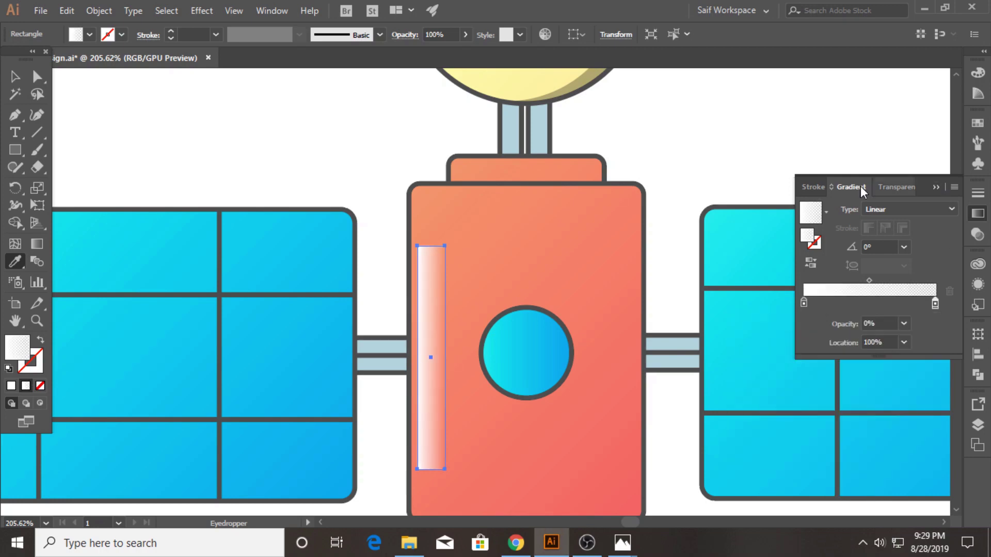
- Make the gradient fade top to bottom, round the rectangle into a capsule, add a small square
click(37, 244)
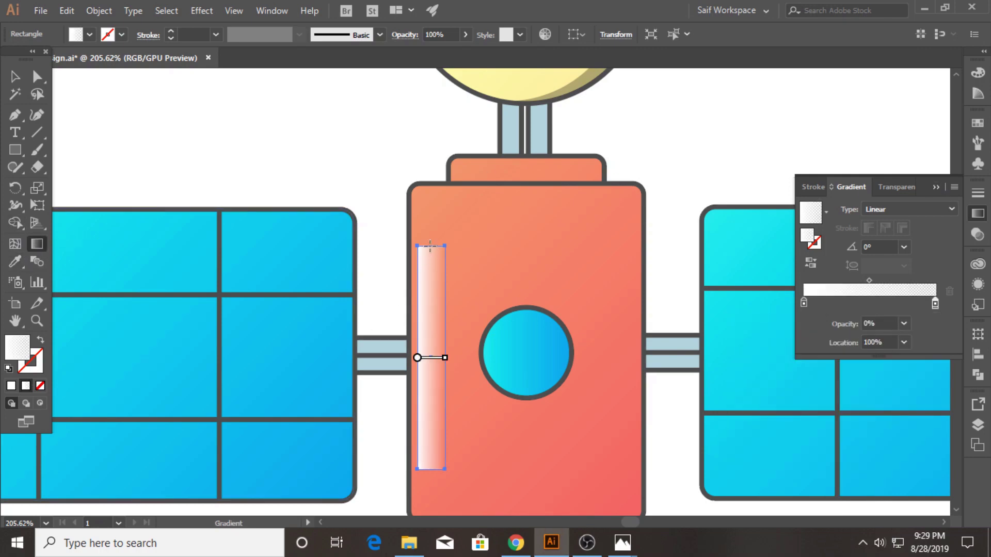
drag(430, 247, 430, 468)
click(37, 77)
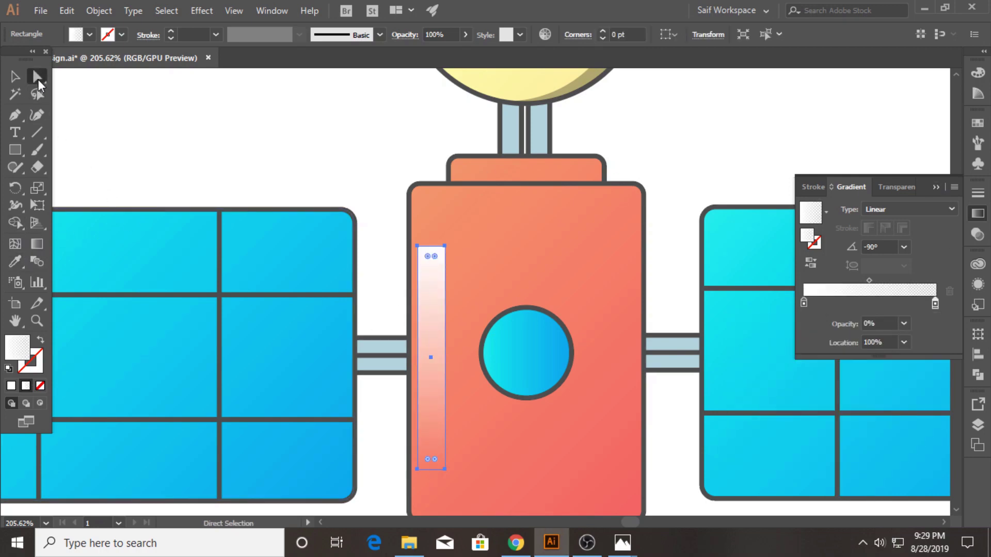
drag(429, 258, 453, 288)
click(15, 76)
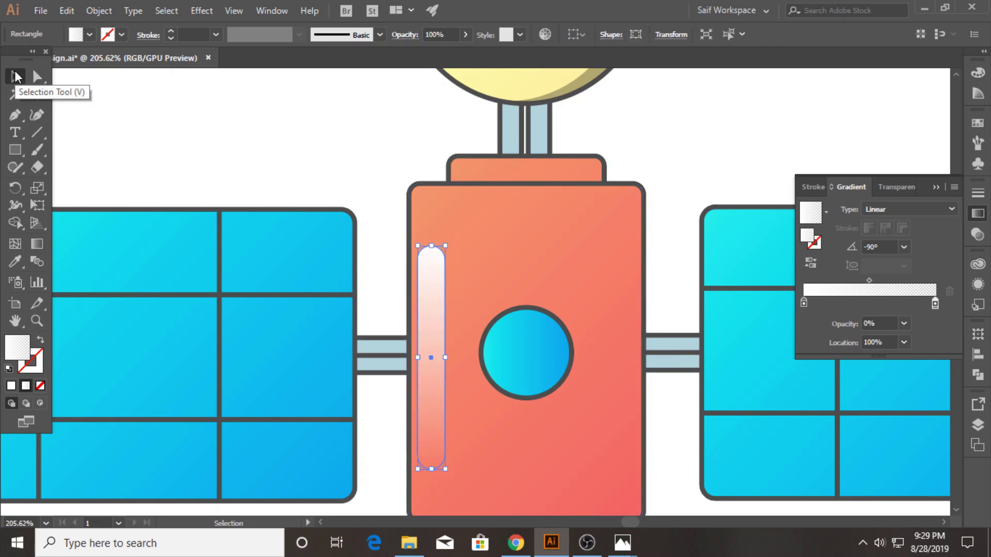
click(150, 161)
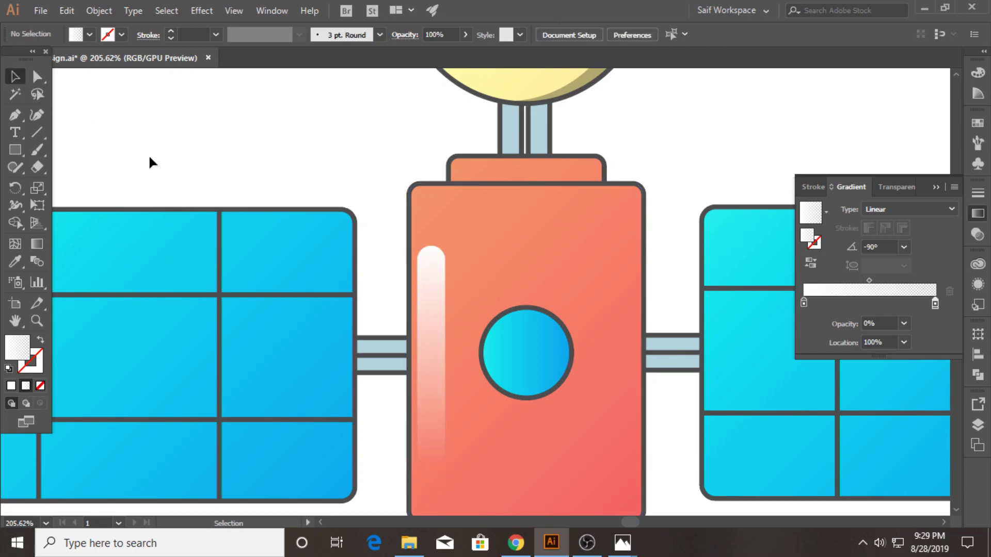
click(15, 149)
mouse_move(418, 208)
mouse_down()
mouse_move(444, 233)
mouse_move(437, 216)
mouse_up()
- Round the small square into a circle and move both highlights down slightly
key(a)
click(223, 172)
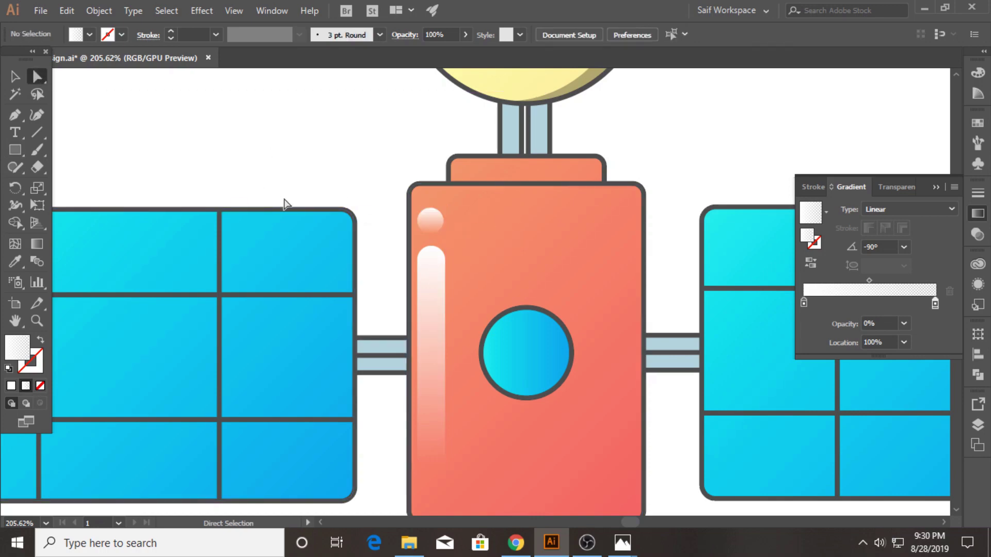
click(16, 115)
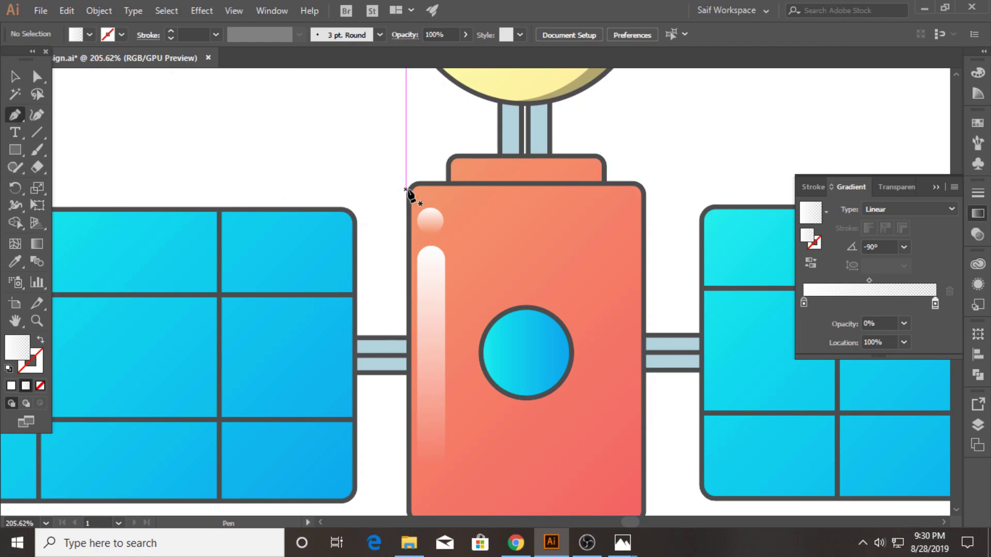
key(v)
drag(436, 213, 438, 277)
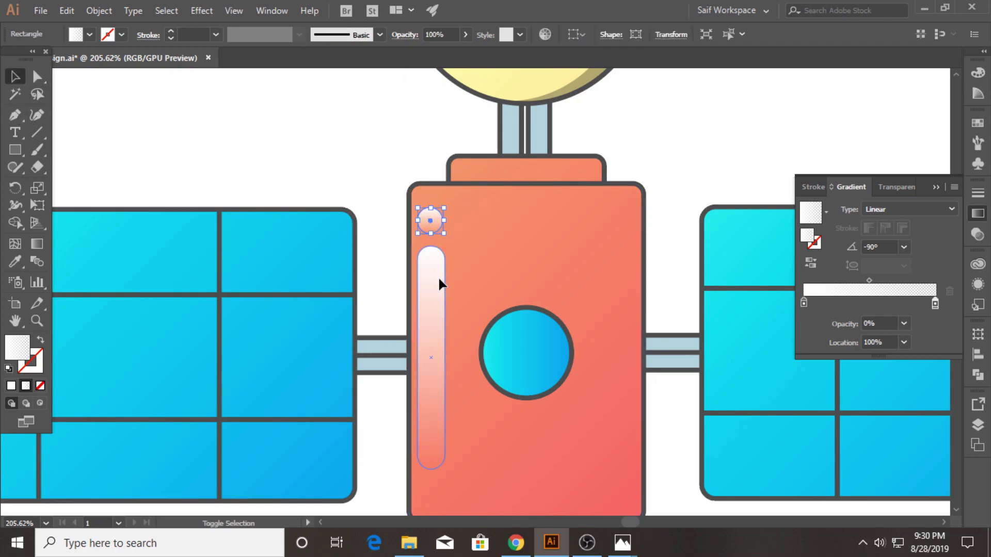
key(shift+Down)
key(shift+Down)
key(shift+Down)
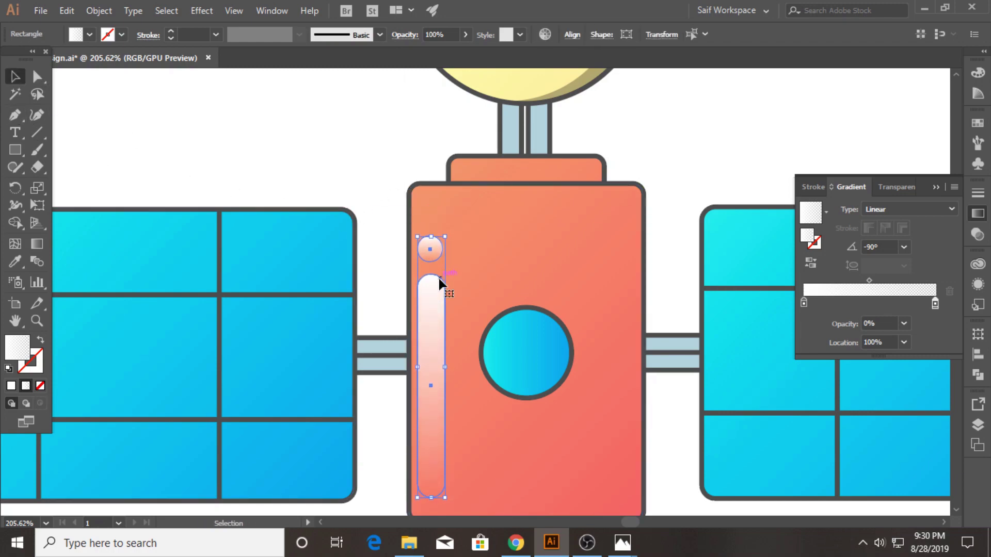
- Draw a short line at the body's top-left and give it the dark outline style
click(14, 118)
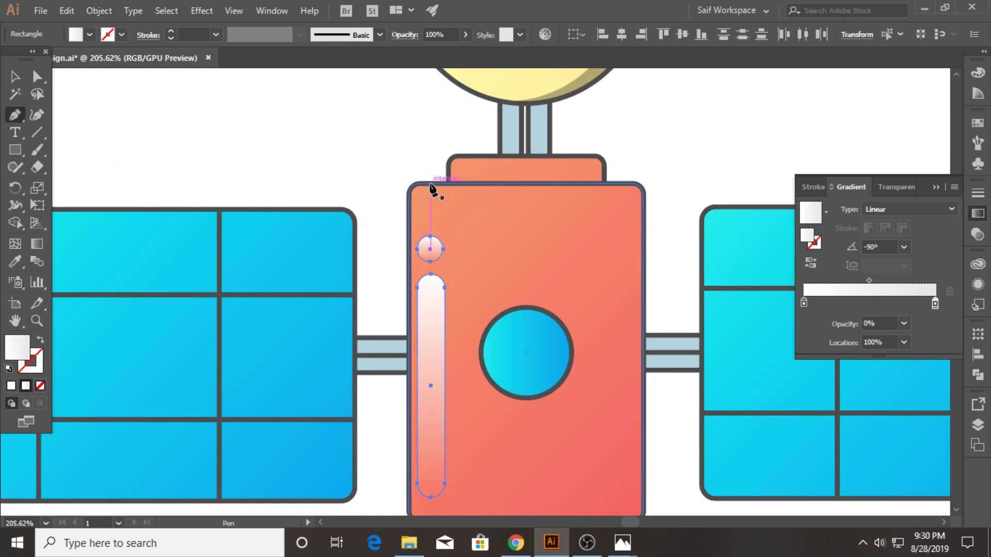
drag(426, 192, 350, 190)
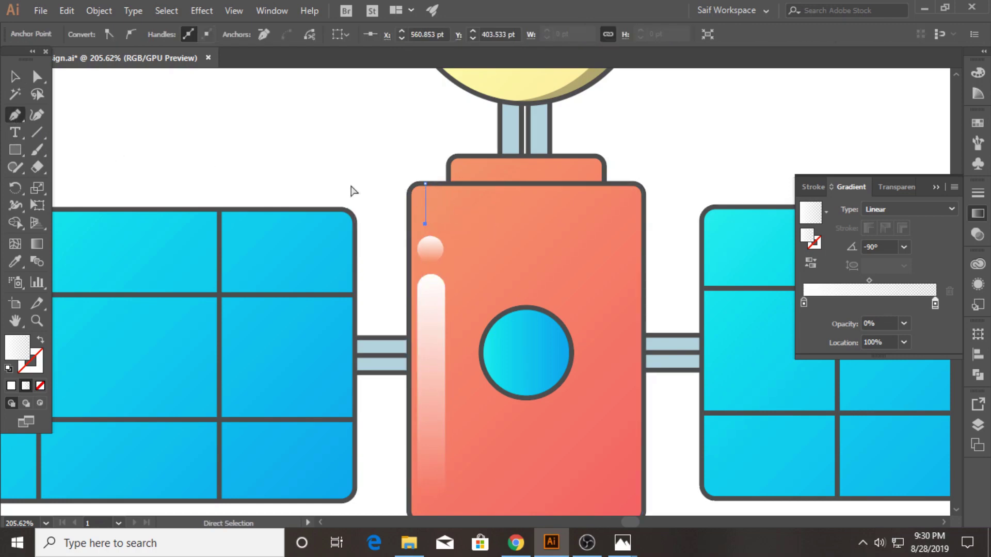
click(14, 78)
click(429, 214)
scroll(122, 156, up, 3)
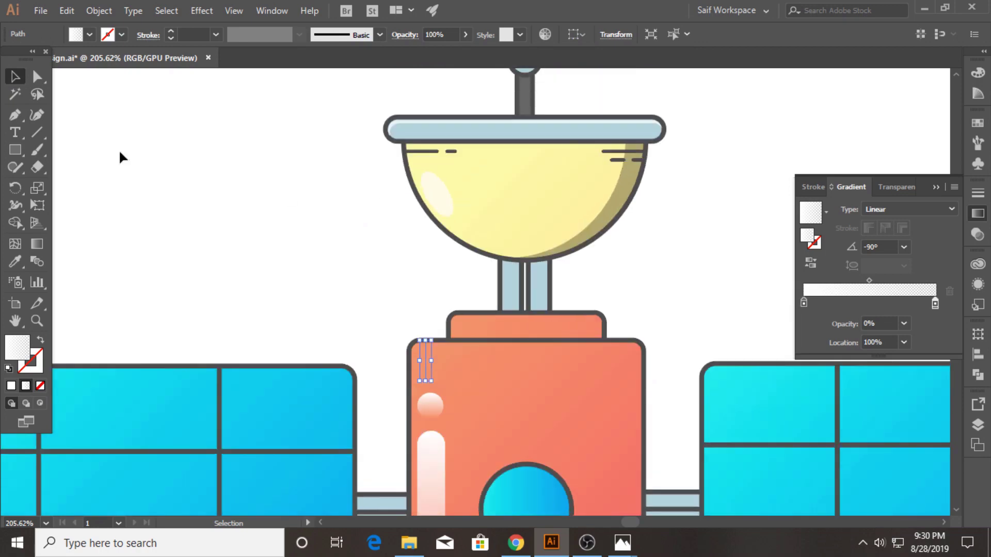
click(16, 264)
click(442, 150)
key(v)
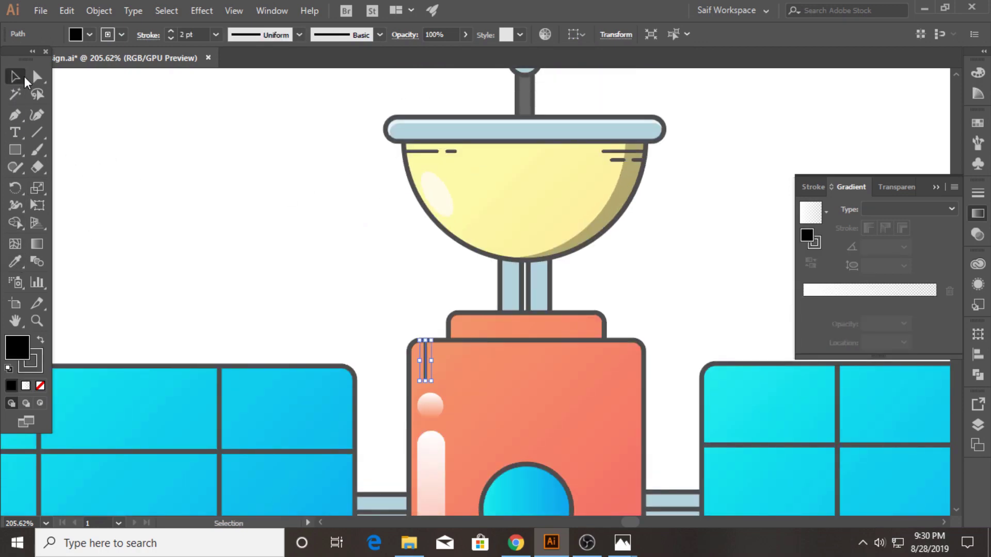
click(560, 289)
- Draw three short vertical dark dashes down the body's right side, then zoom out
scroll(597, 434, down, 2)
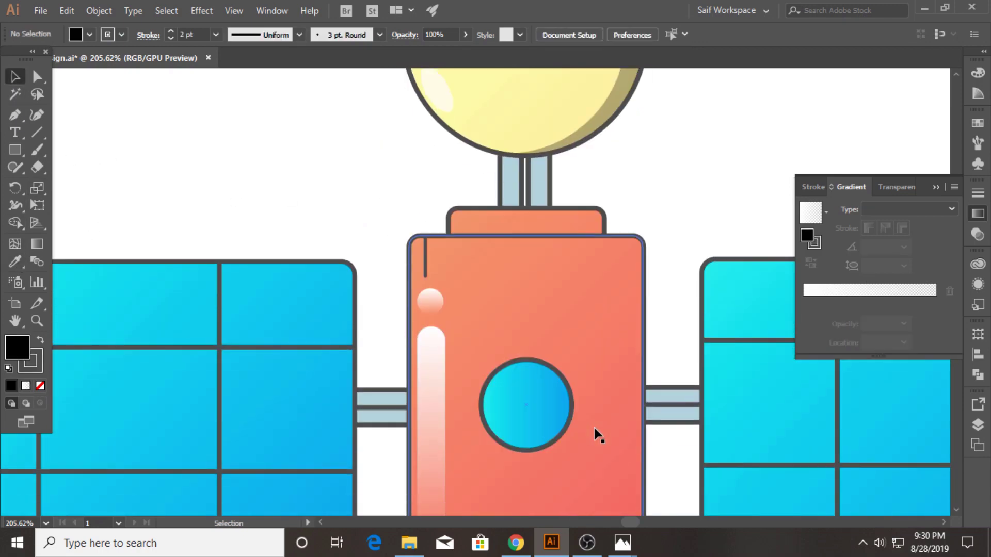
scroll(595, 435, down, 2)
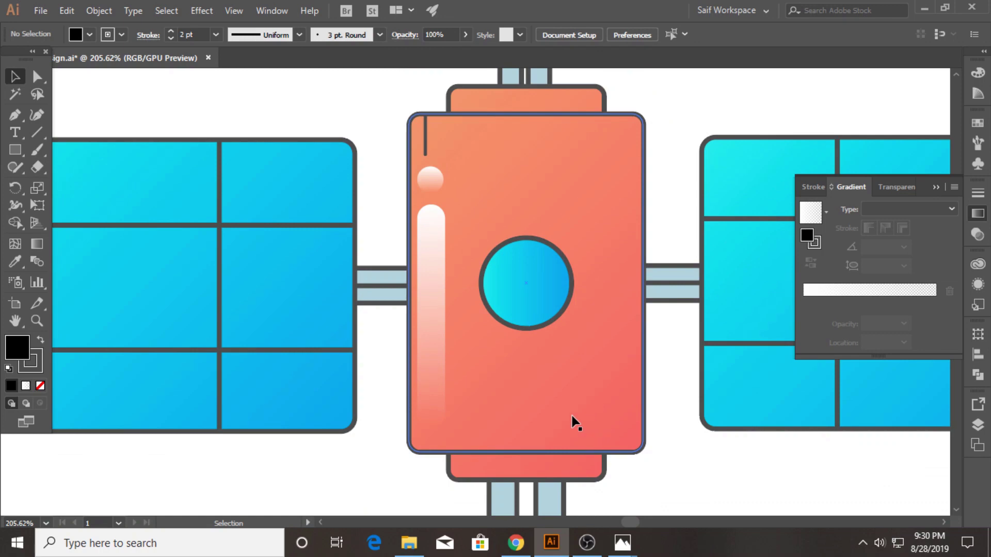
click(620, 452)
click(620, 384)
ctrl+click(663, 401)
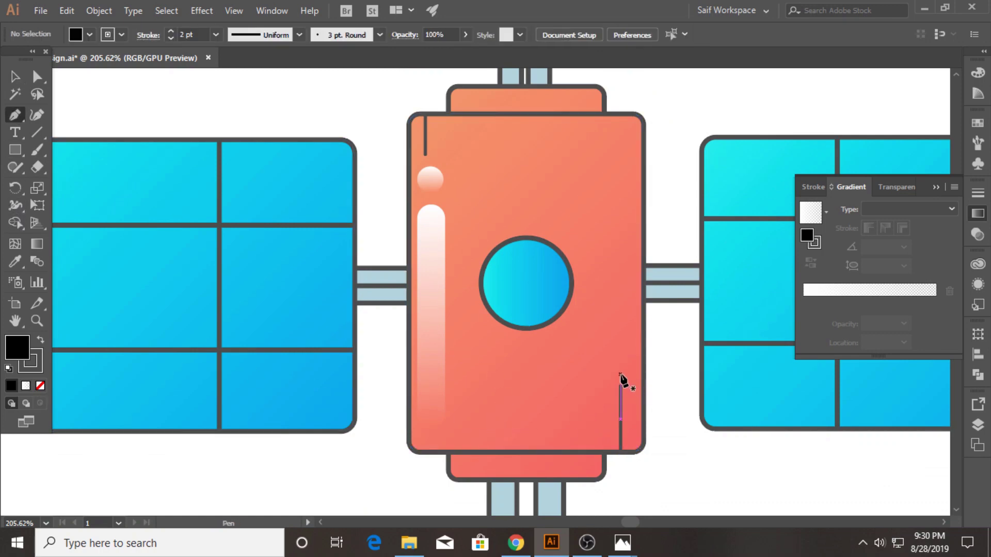
click(620, 370)
click(620, 320)
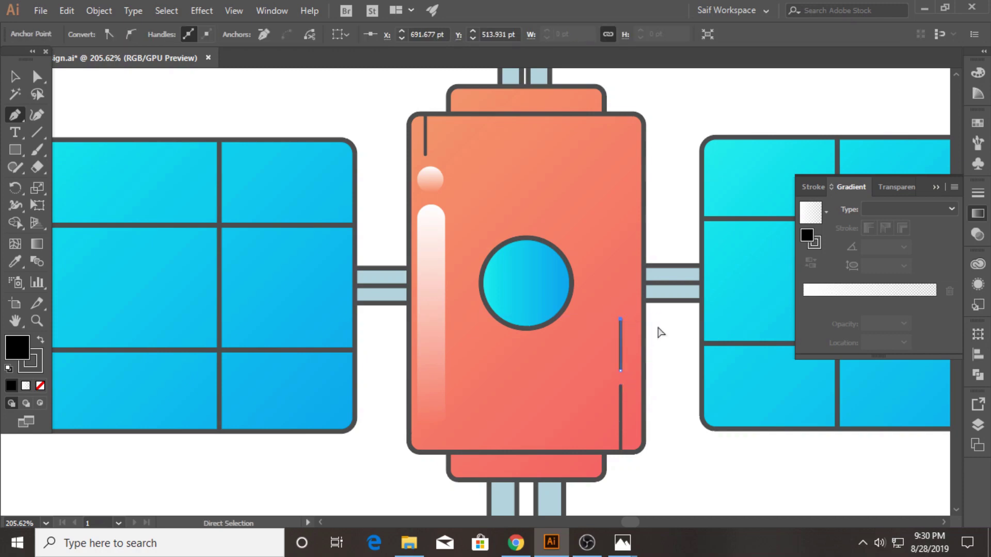
ctrl+click(657, 332)
click(620, 304)
click(621, 284)
ctrl+click(655, 345)
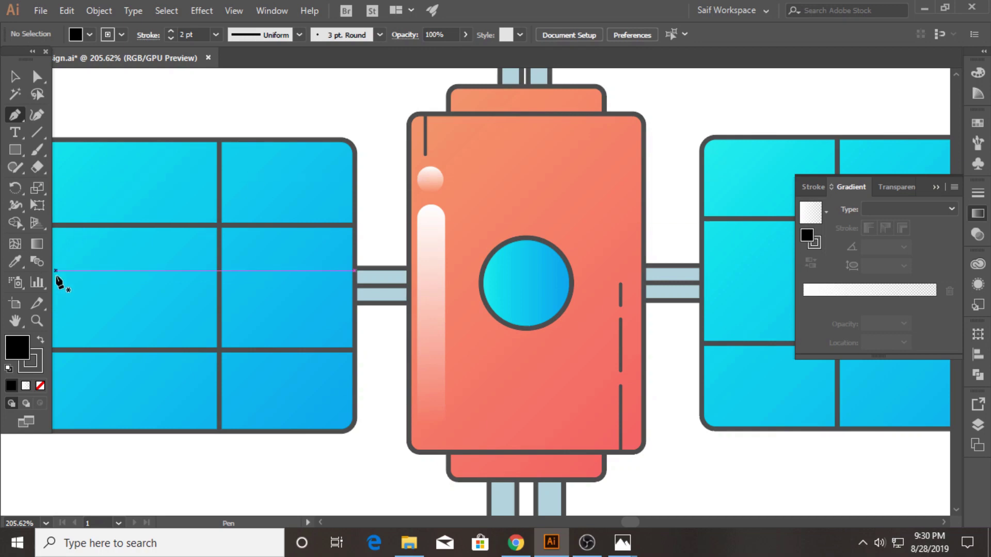
key(z)
scroll(475, 289, down, 5)
- Duplicate the body, draw a curved shape over it, and Intersect them into one piece
key(v)
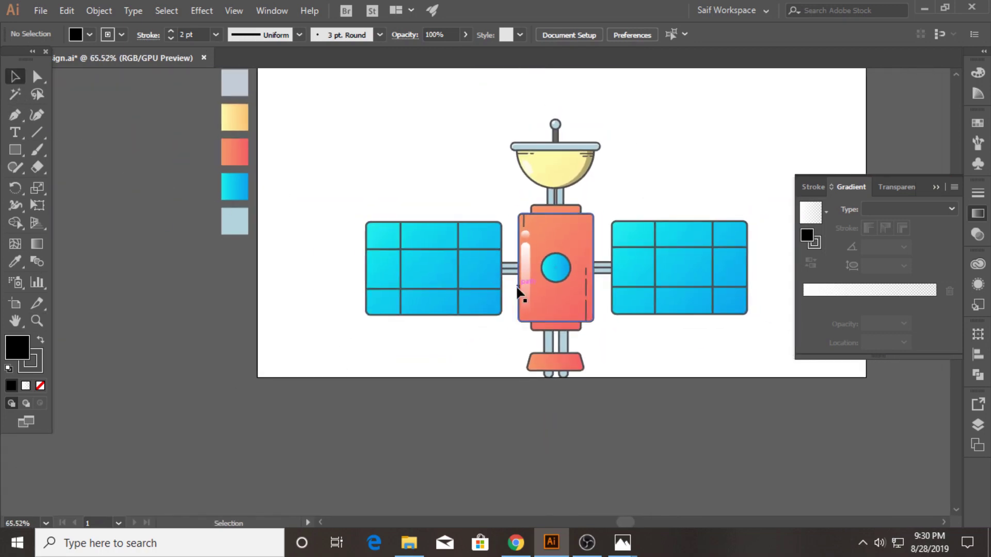
mouse_move(552, 305)
alt+mouse_down()
mouse_move(297, 413)
mouse_move(140, 383)
mouse_move(147, 371)
alt+mouse_up()
click(15, 115)
click(341, 336)
click(251, 485)
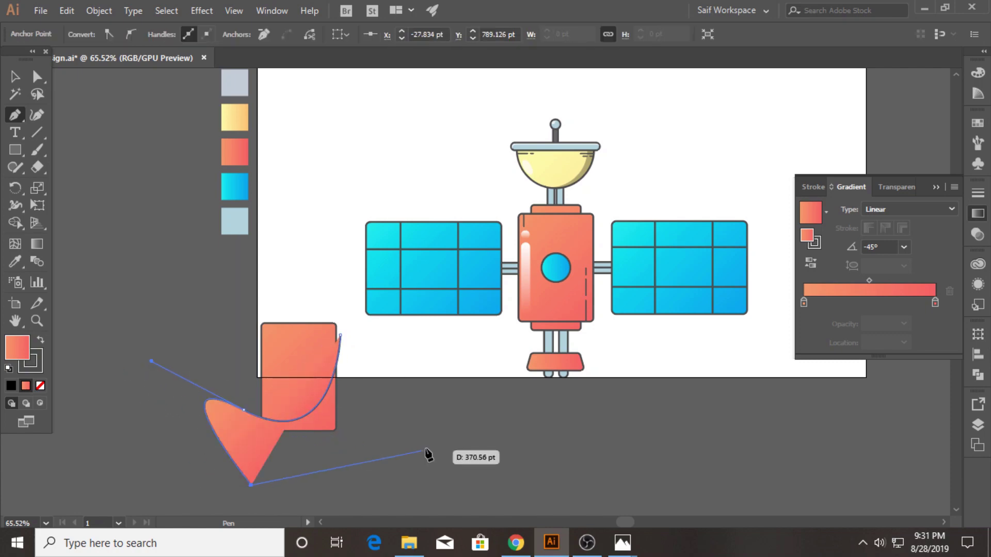
click(426, 449)
click(340, 336)
key(v)
shift+click(299, 361)
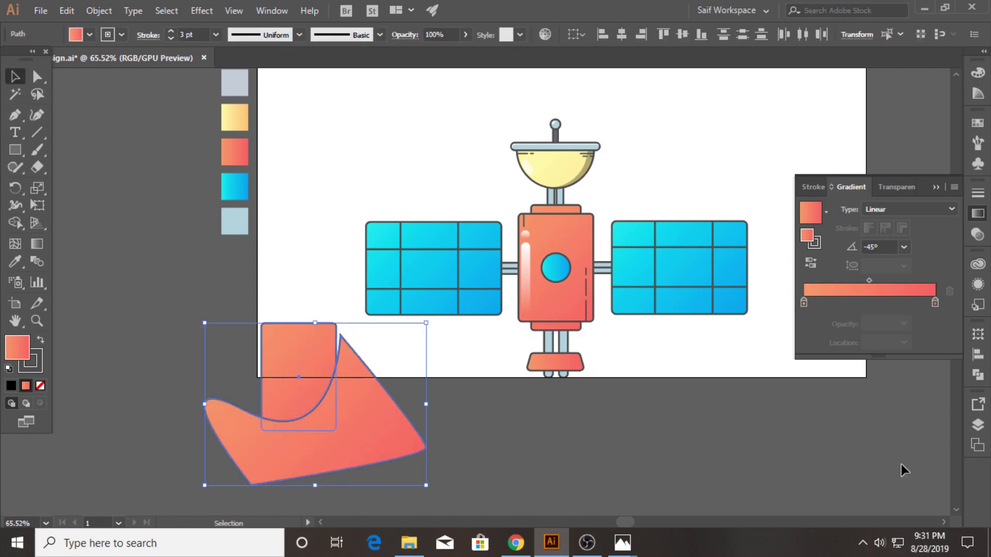
click(977, 375)
click(862, 365)
- Move the piece onto the body's lower right with the dish shadow's translucent dark fill
mouse_move(329, 415)
mouse_down()
mouse_move(587, 310)
mouse_move(583, 300)
mouse_up()
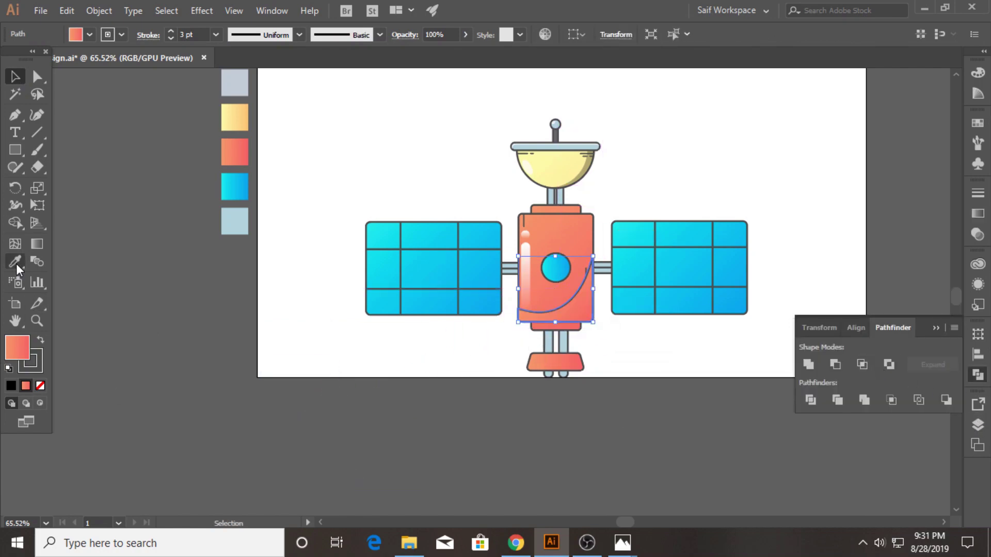
click(15, 261)
click(587, 157)
click(14, 76)
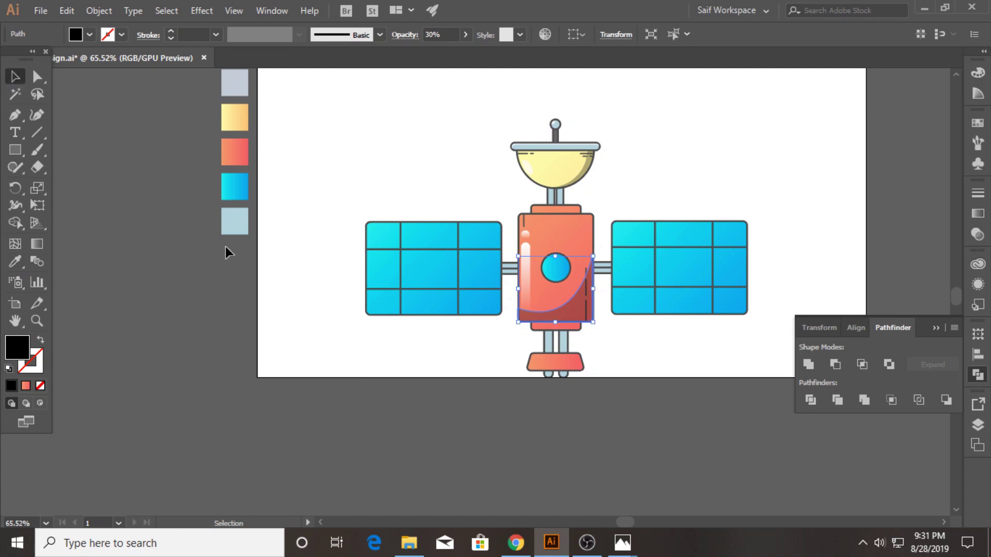
click(227, 253)
drag(575, 306, 577, 331)
key(ctrl+z)
click(636, 372)
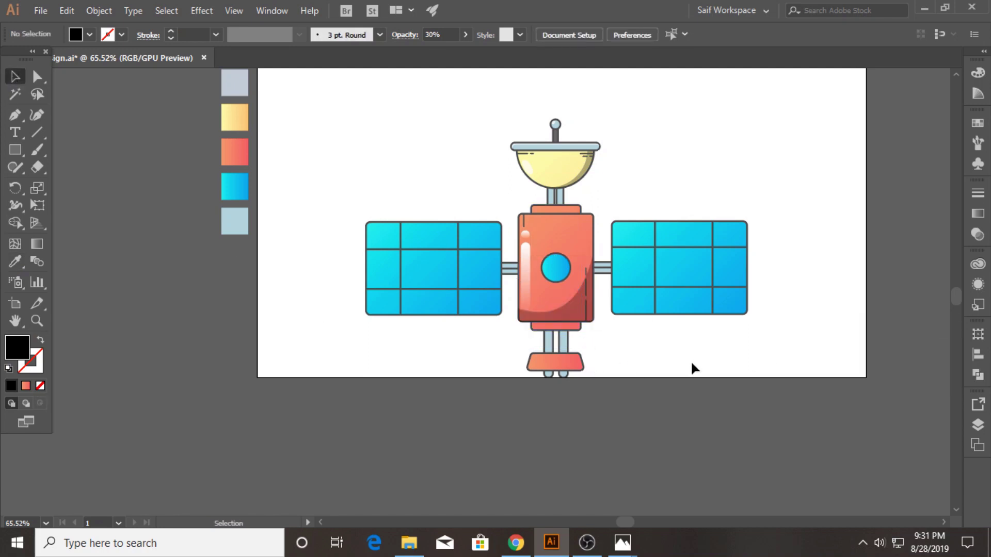
- Copy the blue panel off the artboard and draw two thin strips beside it, one widened
scroll(694, 344, up, 2)
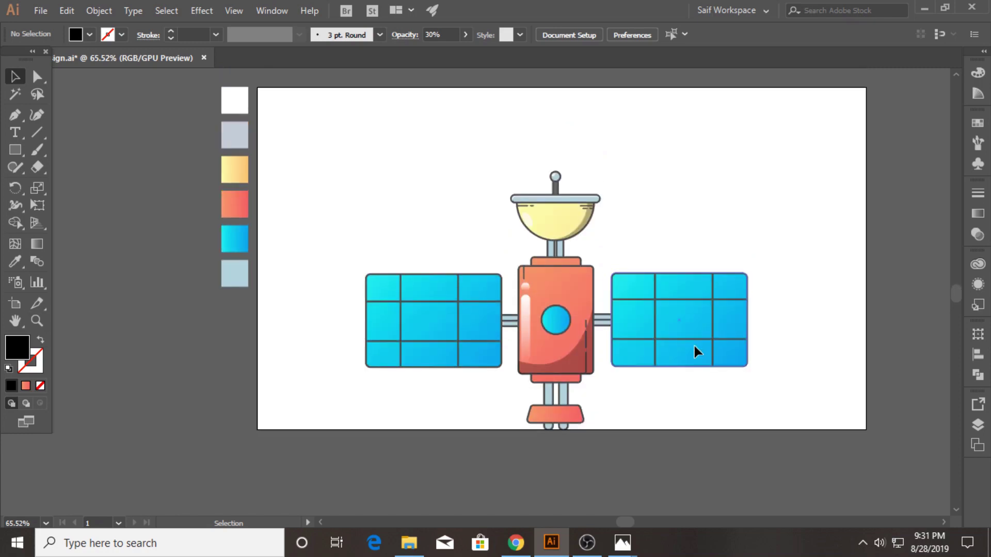
drag(379, 332, 168, 425)
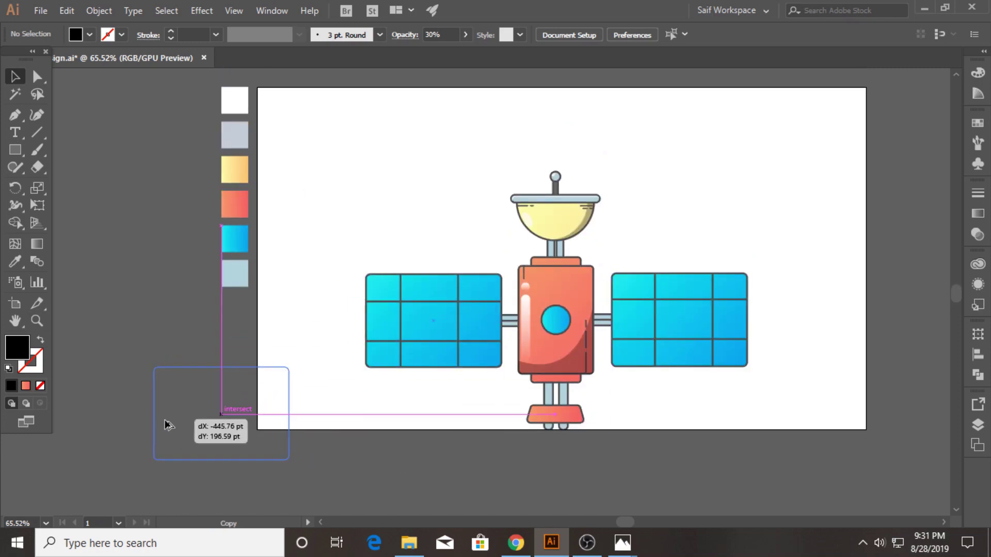
click(15, 150)
drag(76, 291, 84, 476)
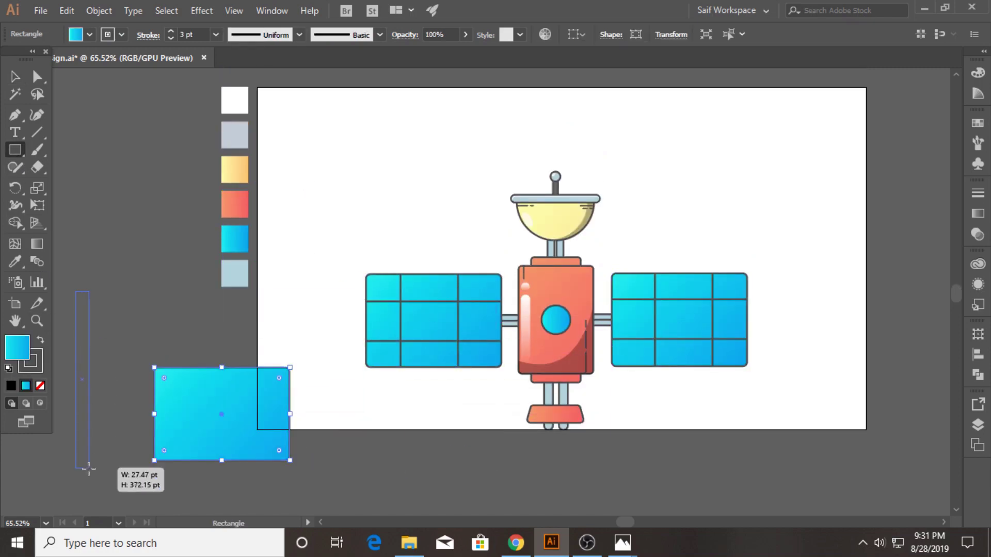
key(v)
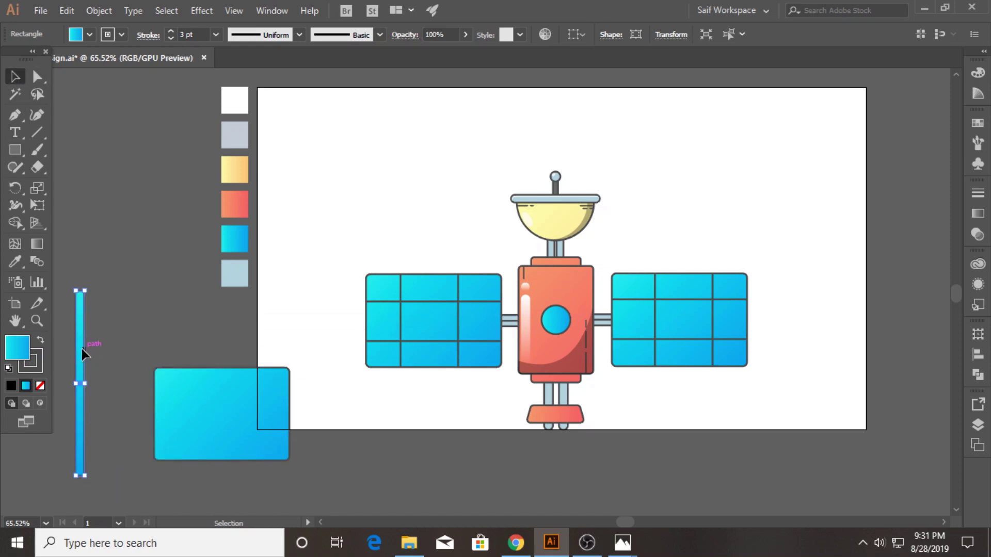
alt+drag(82, 349, 98, 348)
drag(102, 383, 107, 387)
- Give both strips the white-to-grey gradient, rotate them to 135° and lay them over the blue copy
shift+click(84, 343)
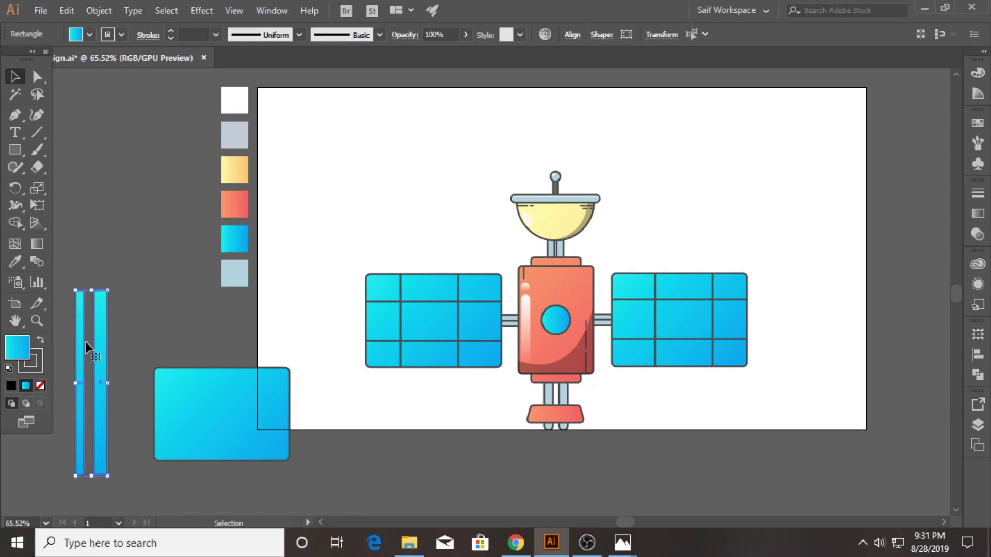
click(7, 265)
click(296, 324)
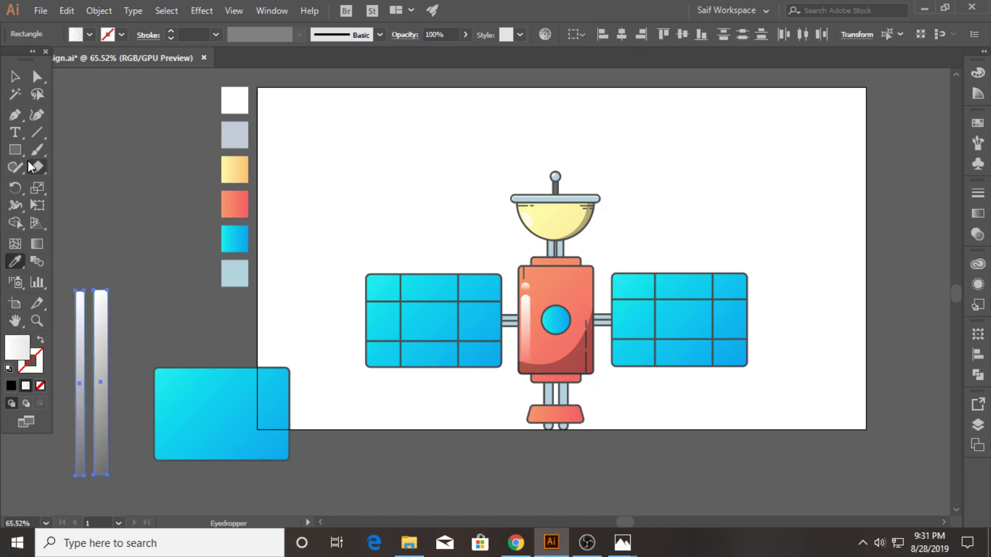
click(15, 77)
drag(110, 479, 137, 308)
drag(109, 346, 219, 363)
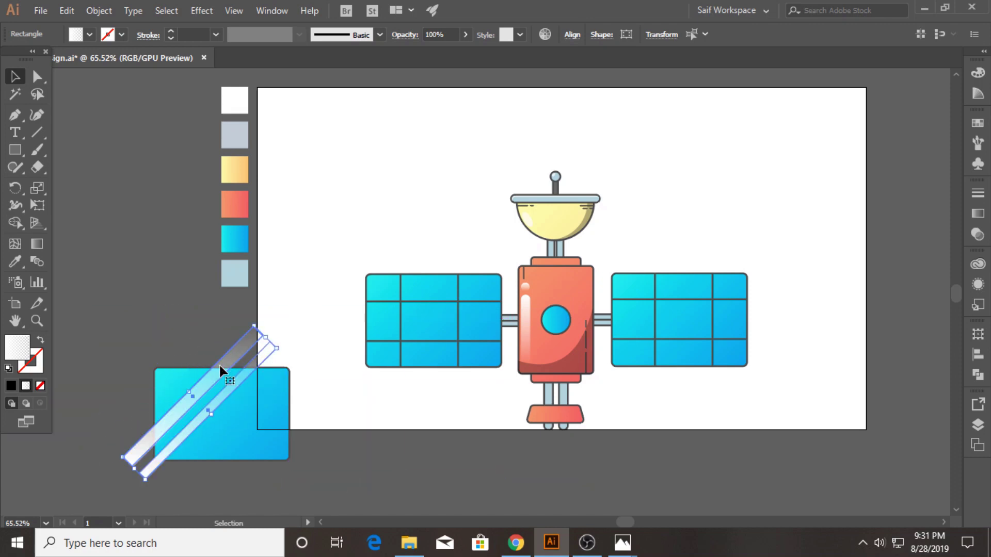
- Try intersecting the strips with the blue rectangle using Pathfinder and Shape Builder
click(977, 443)
click(977, 375)
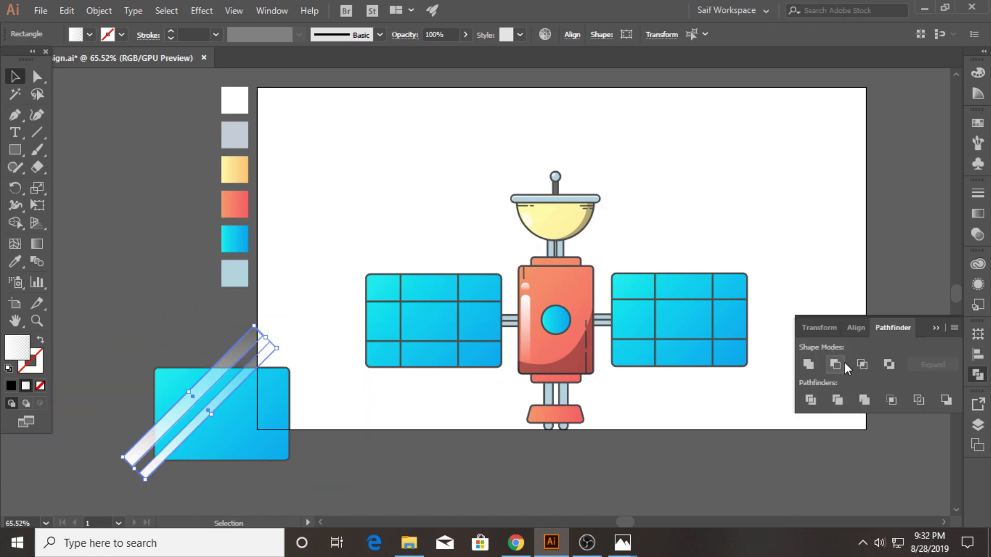
click(862, 364)
click(629, 289)
click(15, 223)
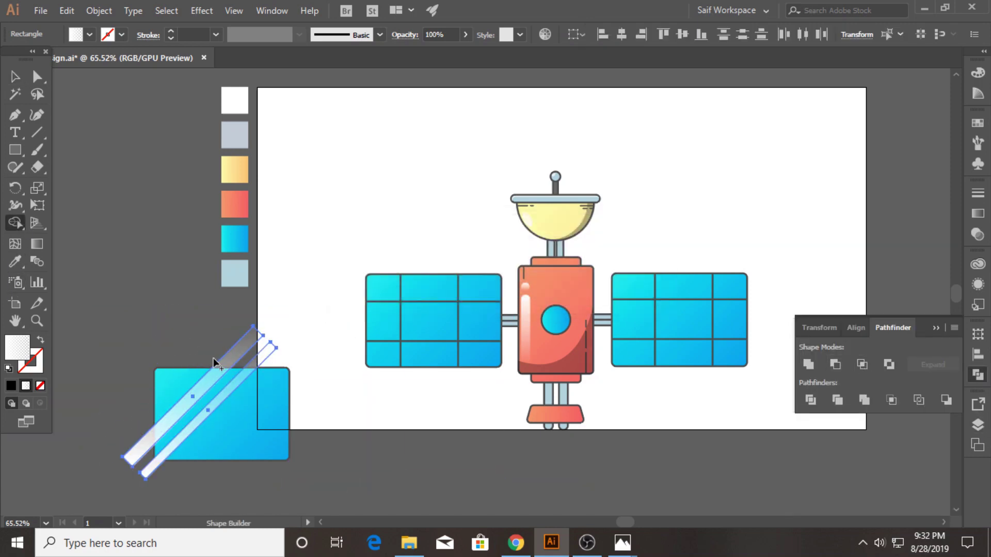
drag(213, 357, 202, 367)
key(ctrl+z)
key(v)
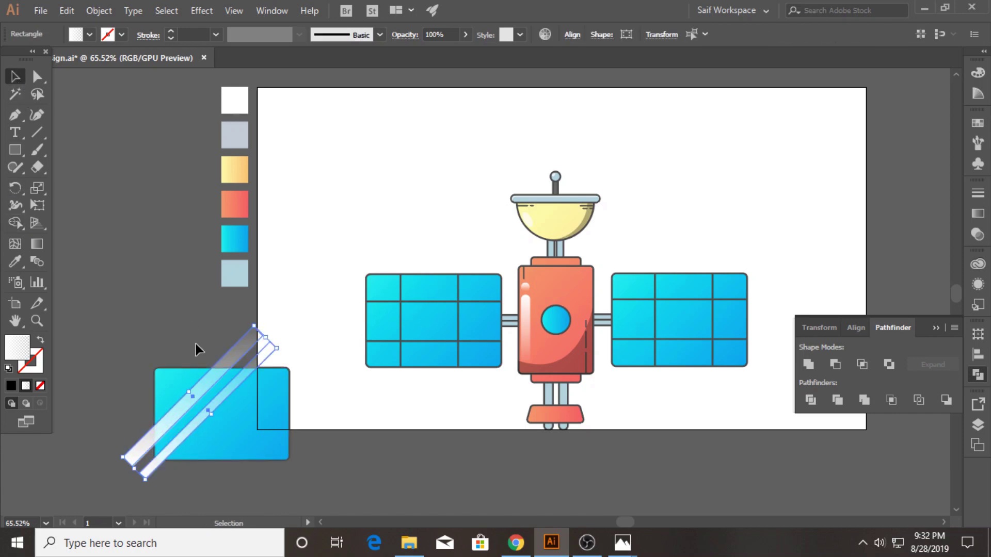
click(862, 365)
click(629, 289)
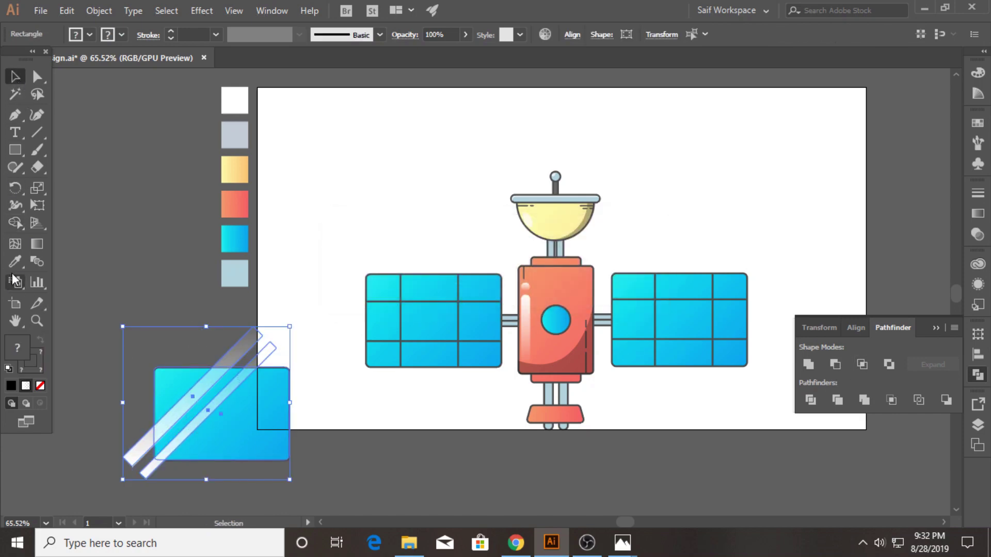
- Trim the strips to the rectangle with Shape Builder, deleting leftover ends and the blue backing
click(15, 223)
click(184, 411)
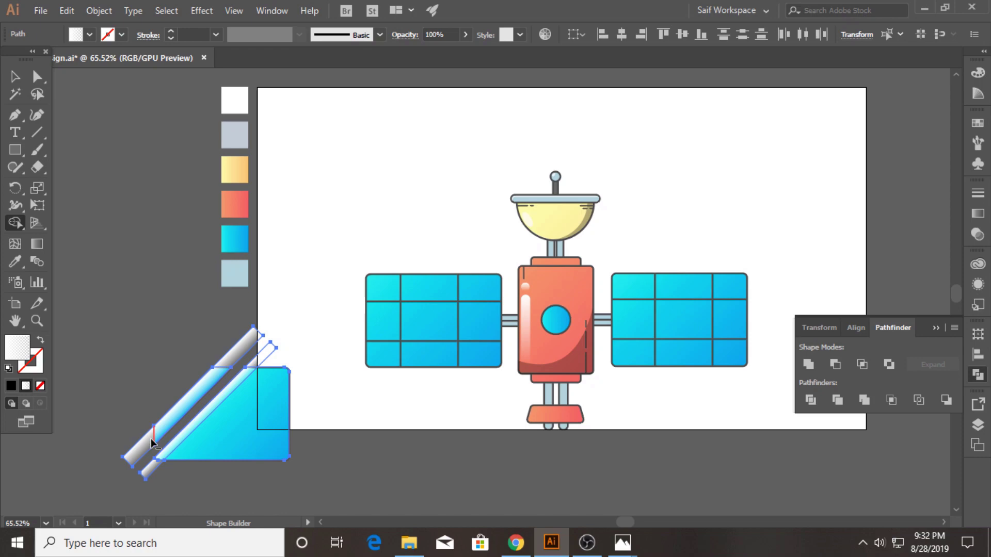
alt+click(147, 473)
alt+click(243, 346)
alt+click(243, 407)
key(v)
click(181, 351)
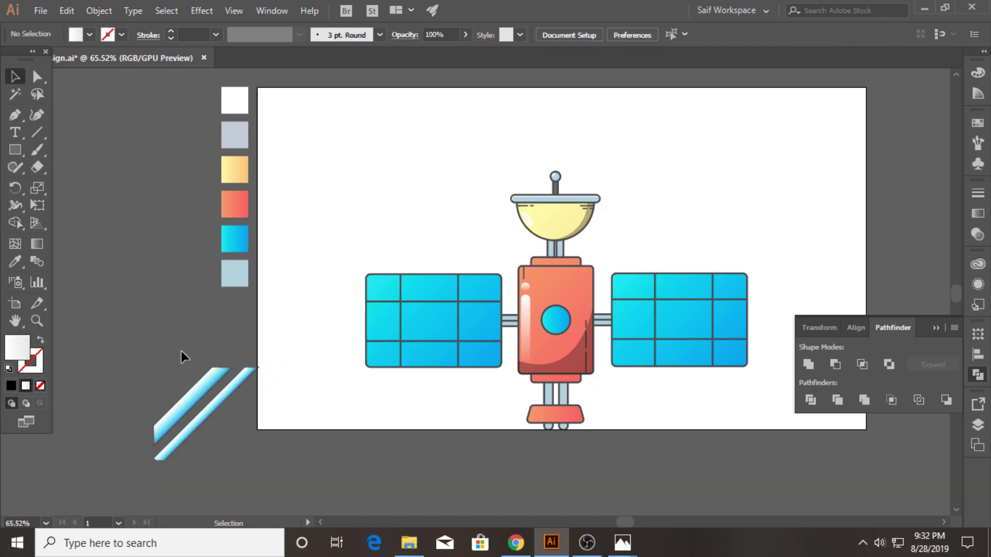
- Copy the two diagonal glare strips onto the left solar panel and delete the originals
click(217, 396)
shift+click(225, 396)
drag(227, 395, 436, 295)
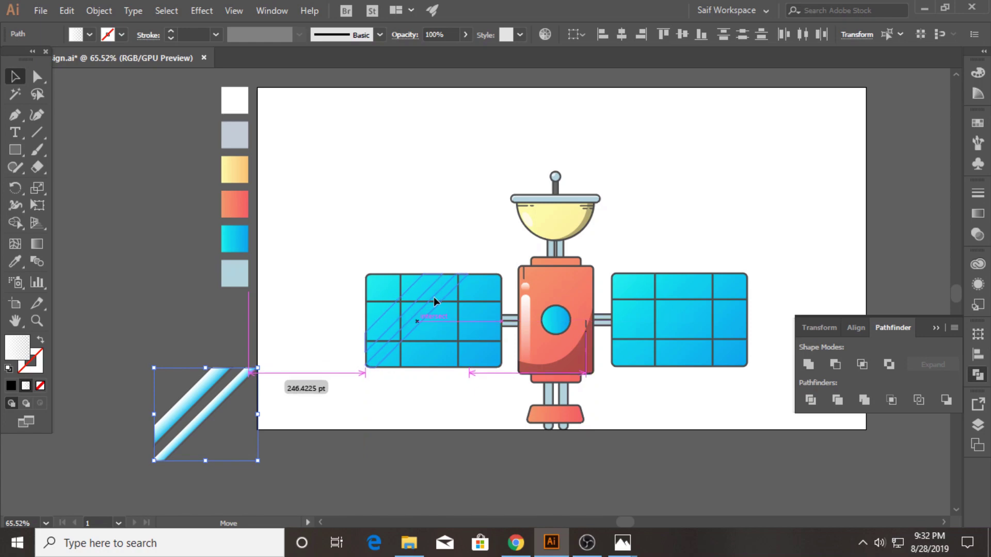
drag(436, 295, 436, 297)
drag(174, 370, 215, 439)
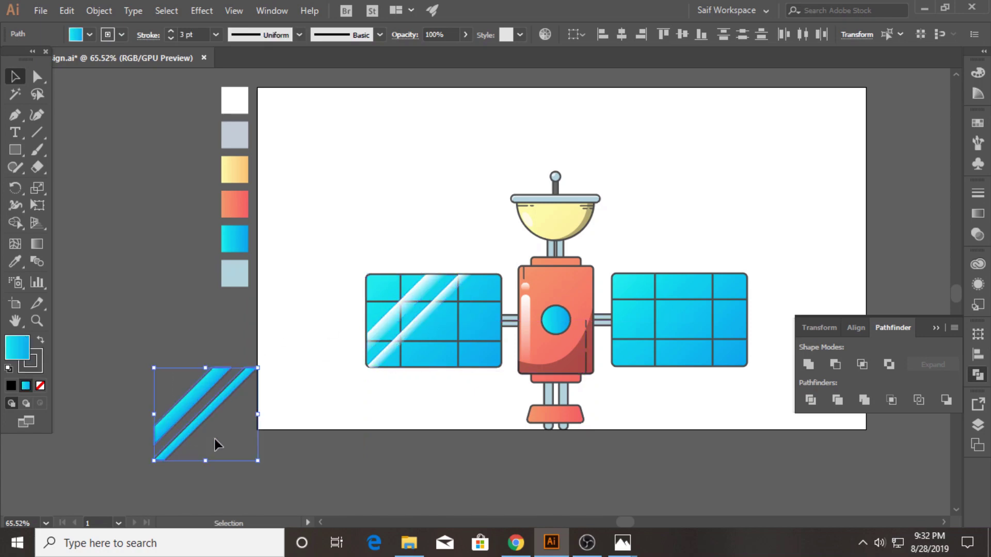
key(Delete)
- Copy the glare strips onto the right solar panel and close the floating Pathfinder panel group
click(437, 302)
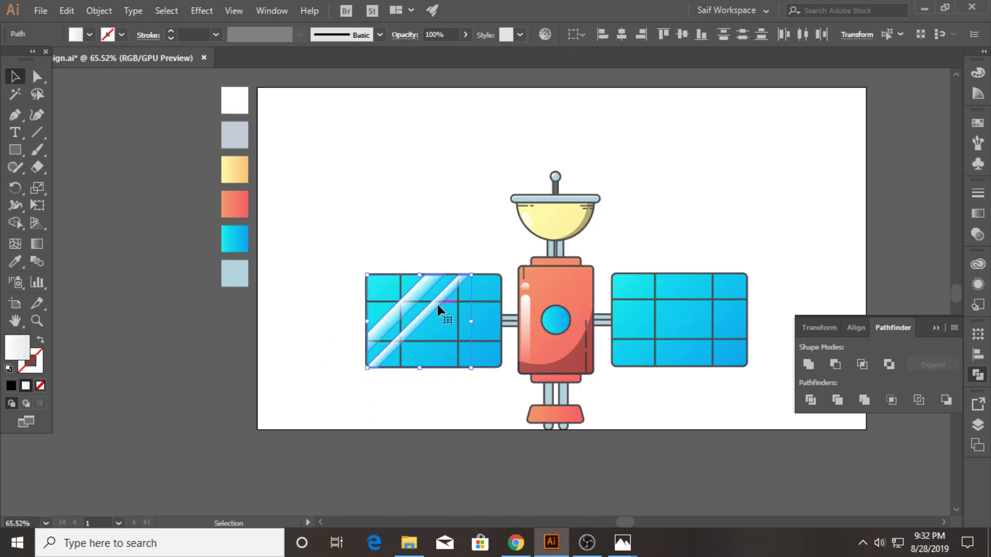
mouse_move(438, 304)
mouse_down()
mouse_move(667, 314)
mouse_move(682, 303)
mouse_up()
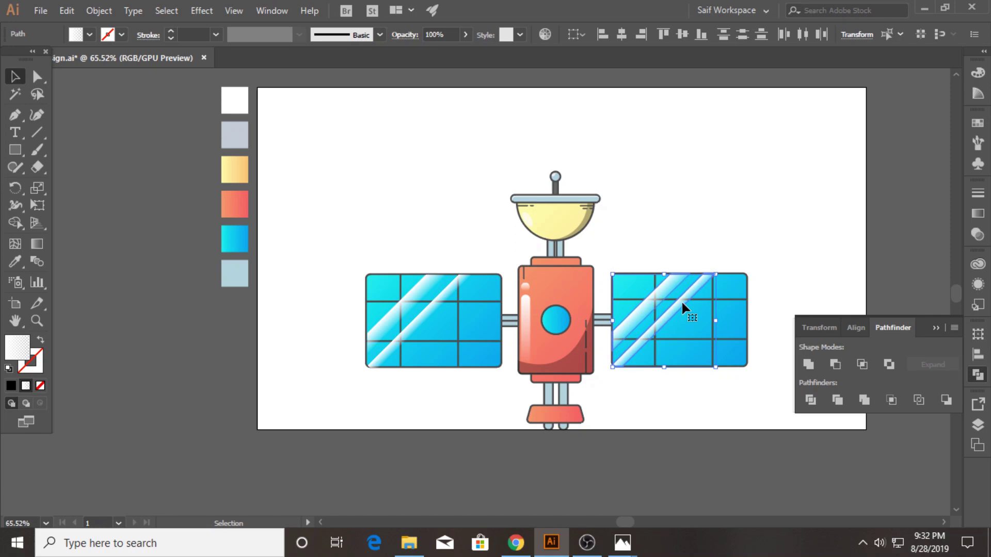
key(ctrl+shift+a)
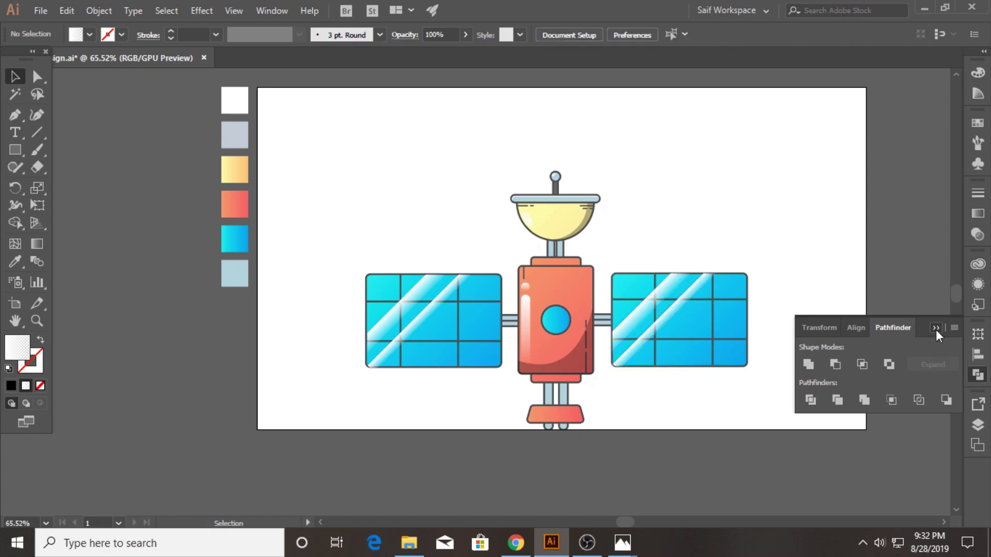
click(936, 330)
- Zoom in on the satellite's base and undo the stray Pen anchors
scroll(760, 208, down, 2)
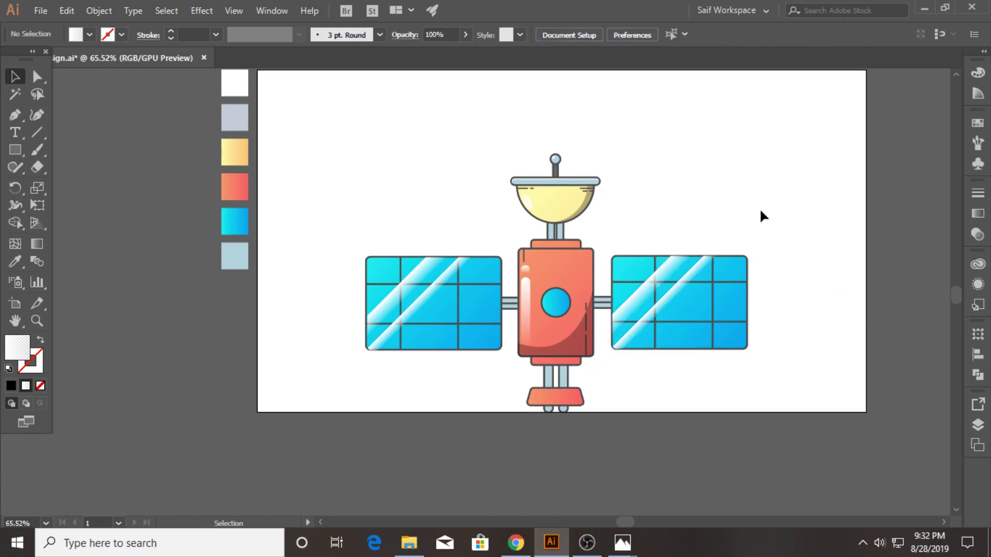
key(z)
drag(732, 347, 657, 414)
scroll(657, 414, down, 3)
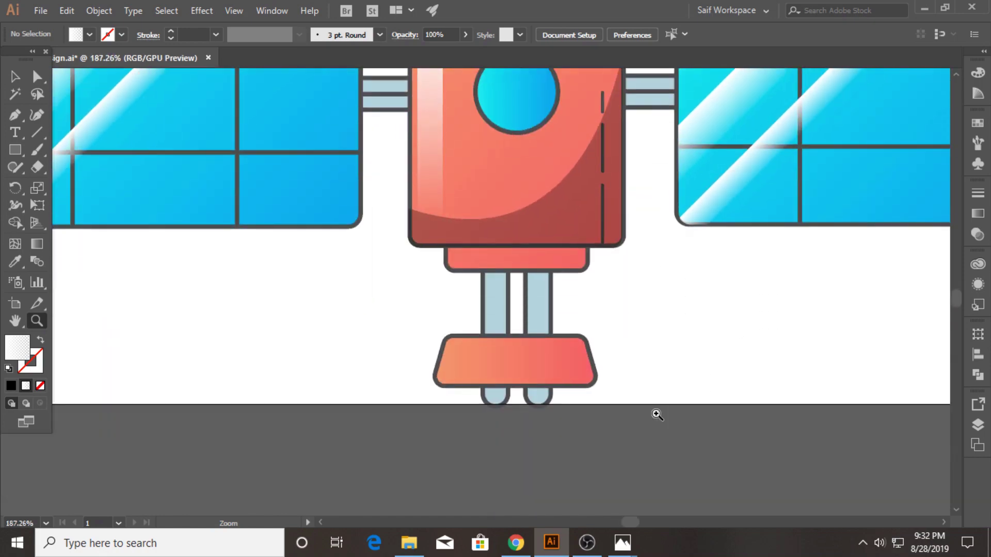
scroll(466, 241, up, 2)
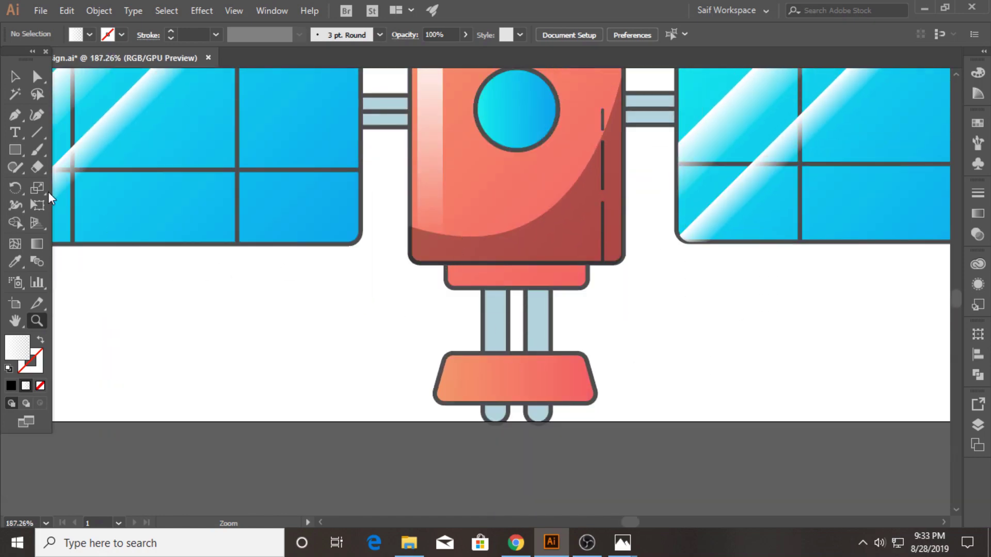
drag(458, 353, 453, 368)
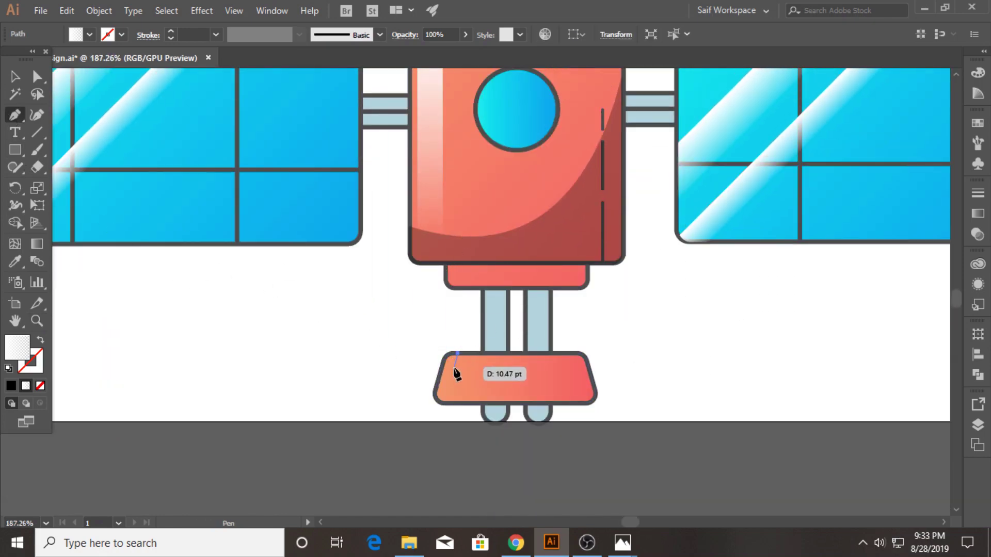
key(ctrl+z)
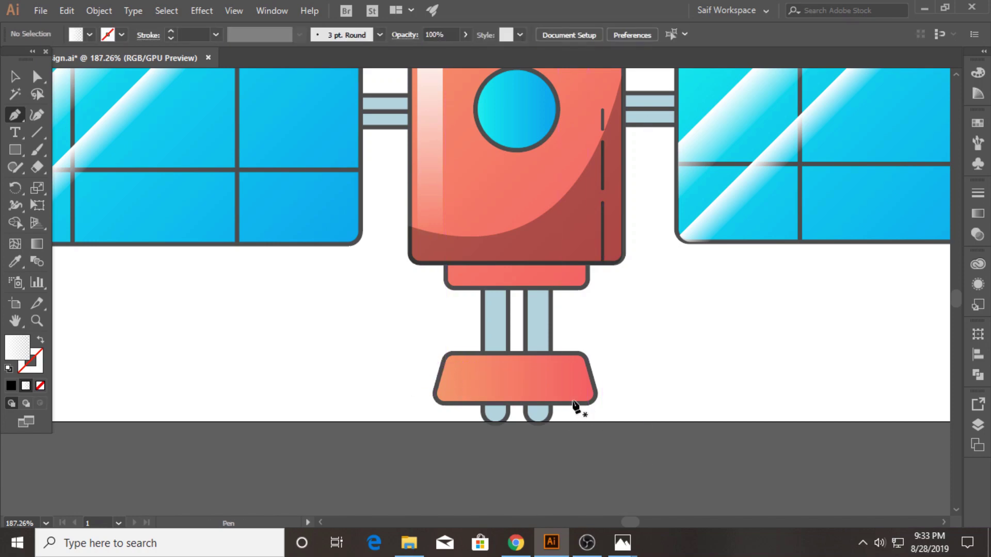
drag(576, 398, 572, 400)
key(ctrl+z)
- Give the base's two short lines the body line's dark 2 pt stroke, then zoom back out
key(v)
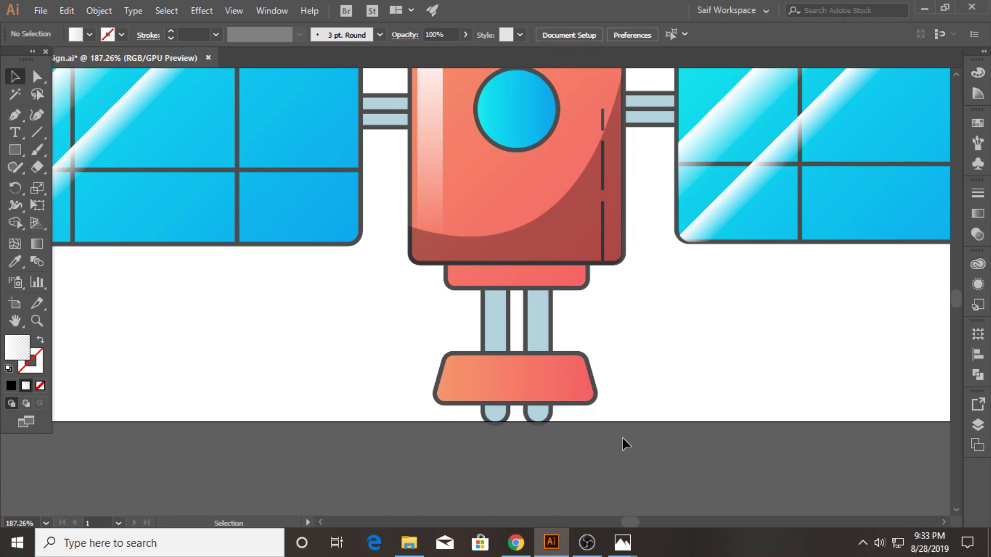
click(573, 378)
drag(566, 378, 453, 378)
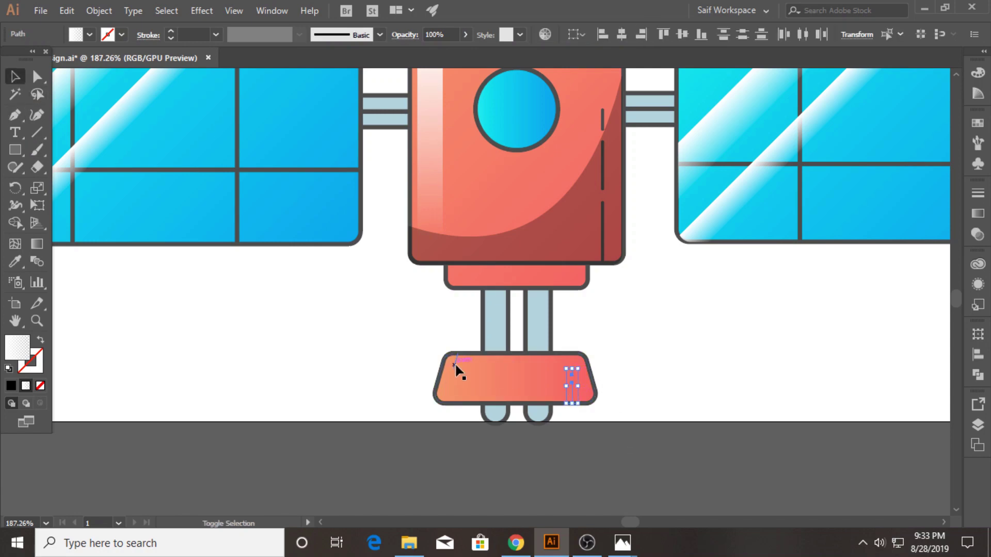
key(i)
click(602, 155)
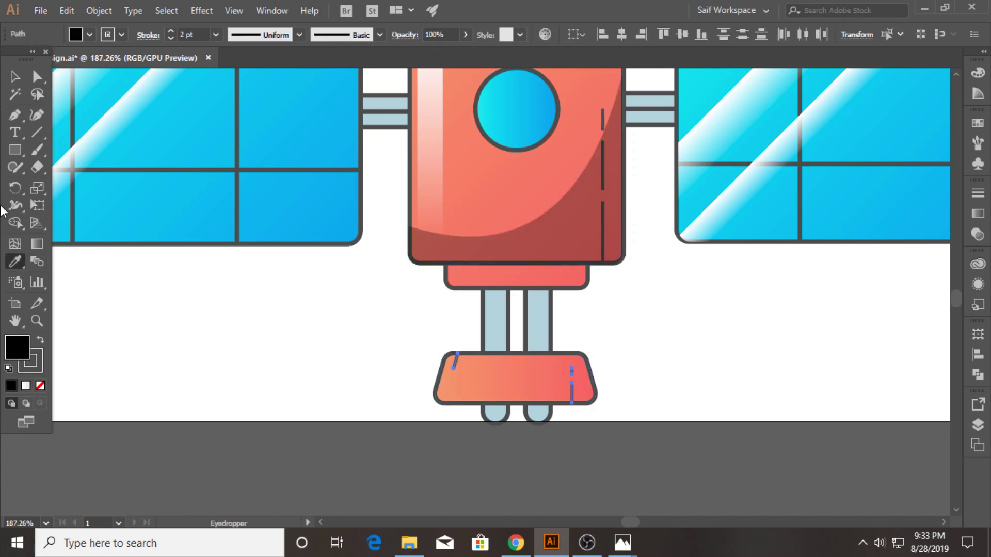
click(37, 320)
alt+click(478, 332)
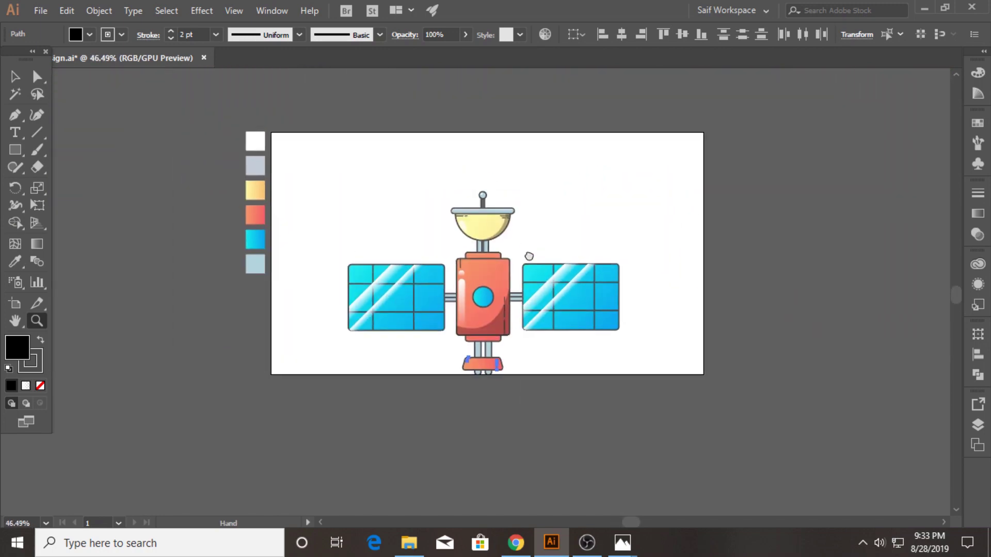
- Rotate the whole satellite to 315°, scale it down slightly and move it up
click(15, 76)
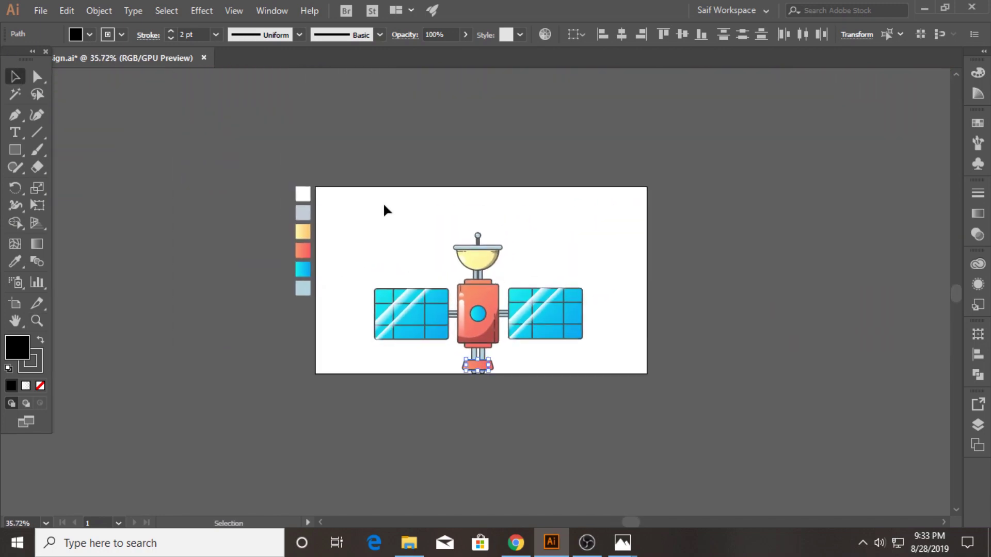
click(575, 320)
drag(585, 227, 584, 294)
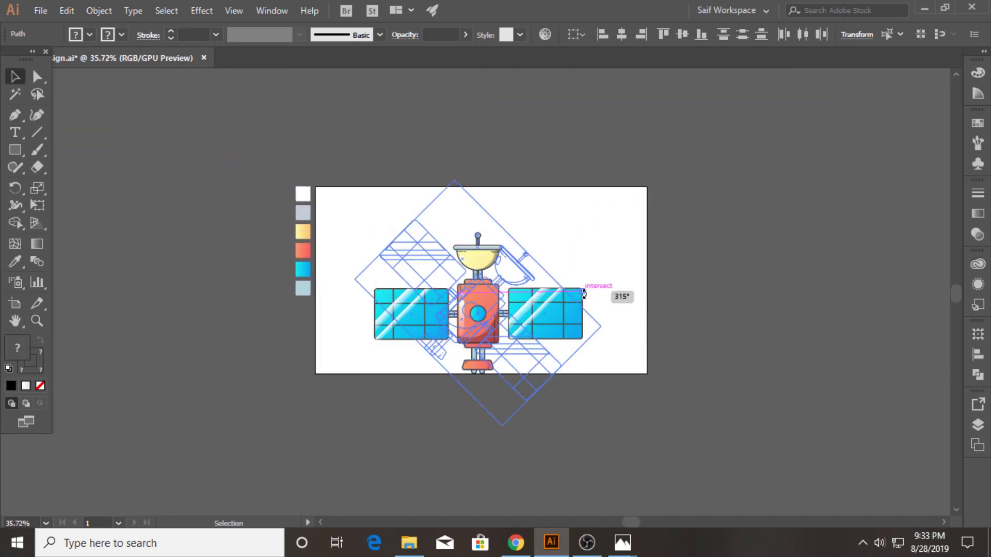
drag(577, 399, 535, 374)
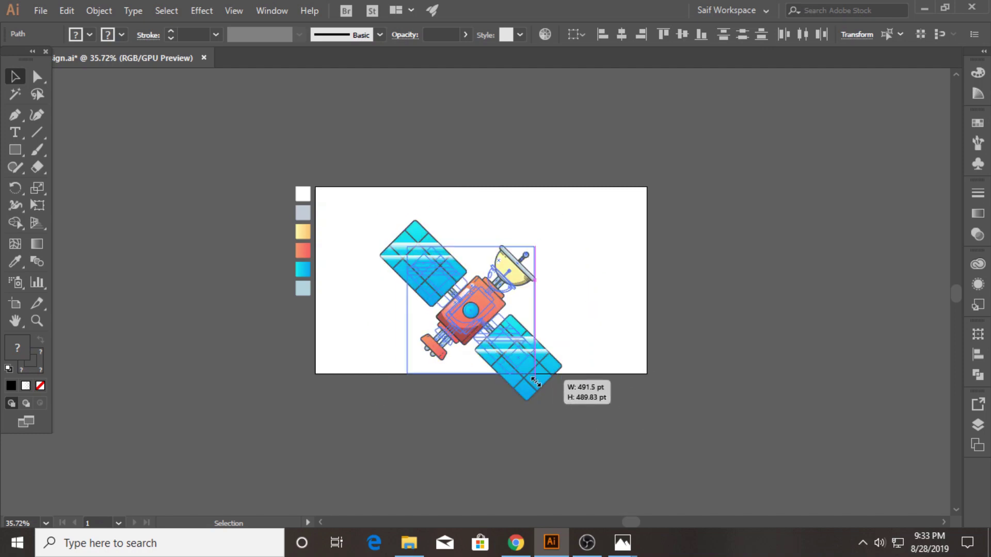
drag(470, 309, 478, 287)
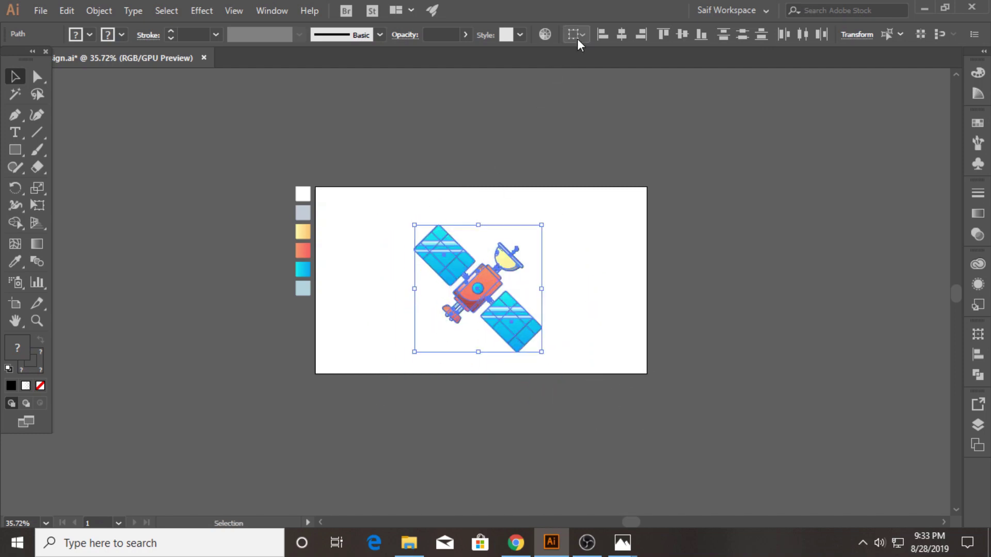
- Group the satellite parts and centre the group horizontally and vertically on the artboard
click(577, 38)
click(601, 81)
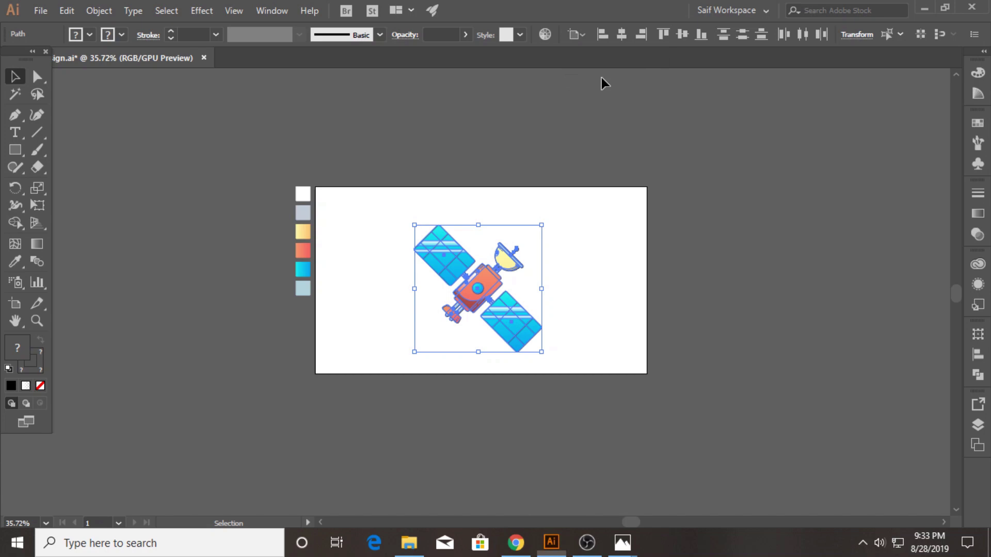
click(622, 36)
key(ctrl+z)
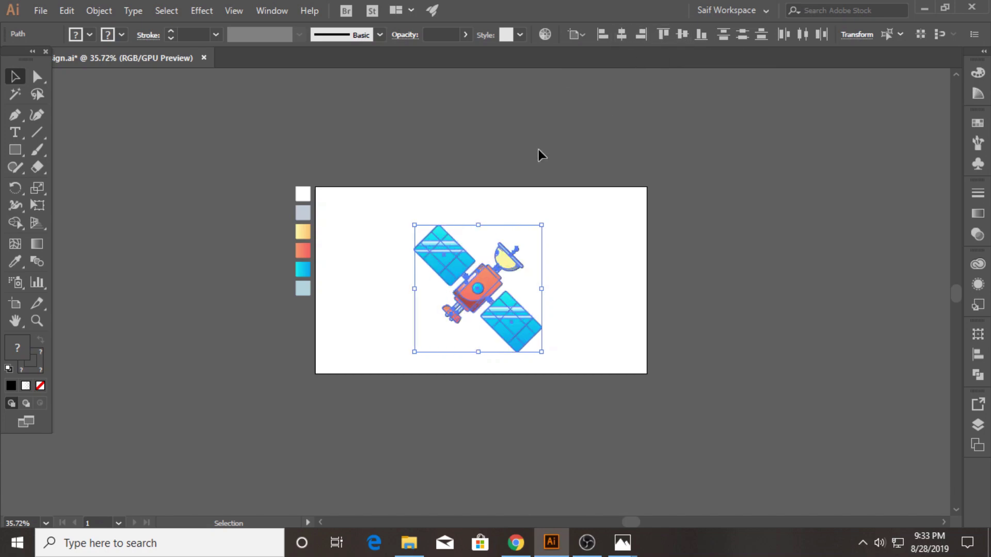
click(538, 150)
key(ctrl+g)
click(622, 34)
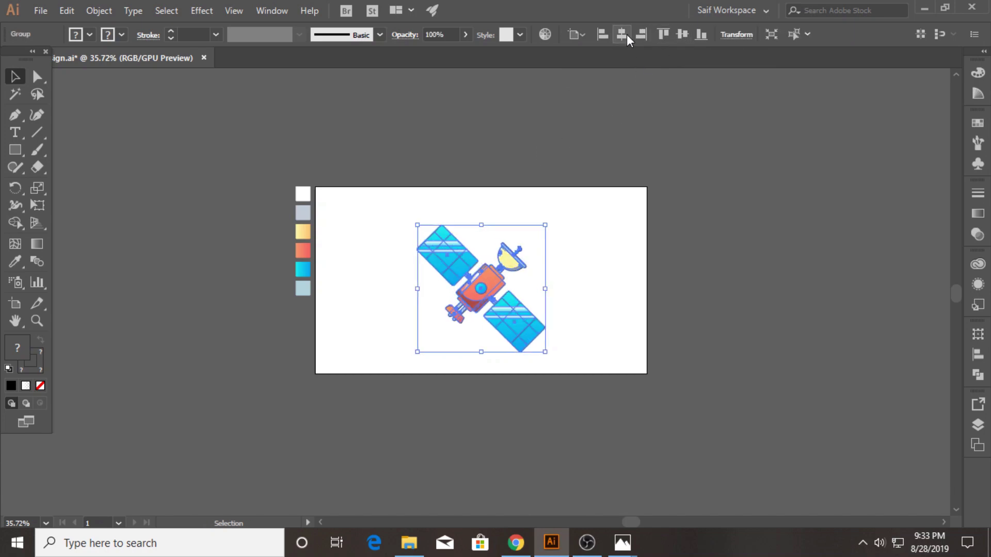
click(681, 35)
click(582, 231)
- Zoom in on the rotated satellite, then zoom out to show the artboard and swatches
click(42, 323)
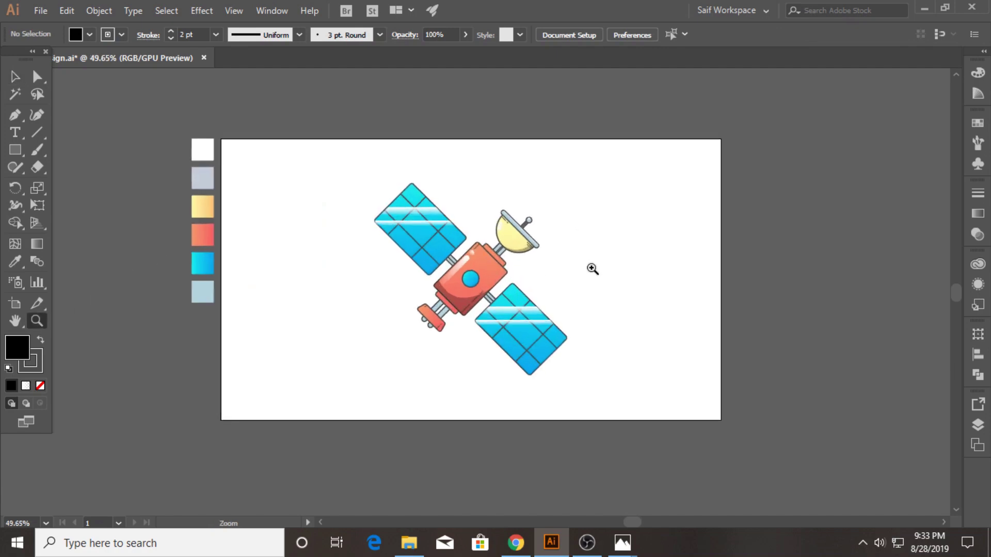
drag(590, 267, 685, 268)
click(18, 81)
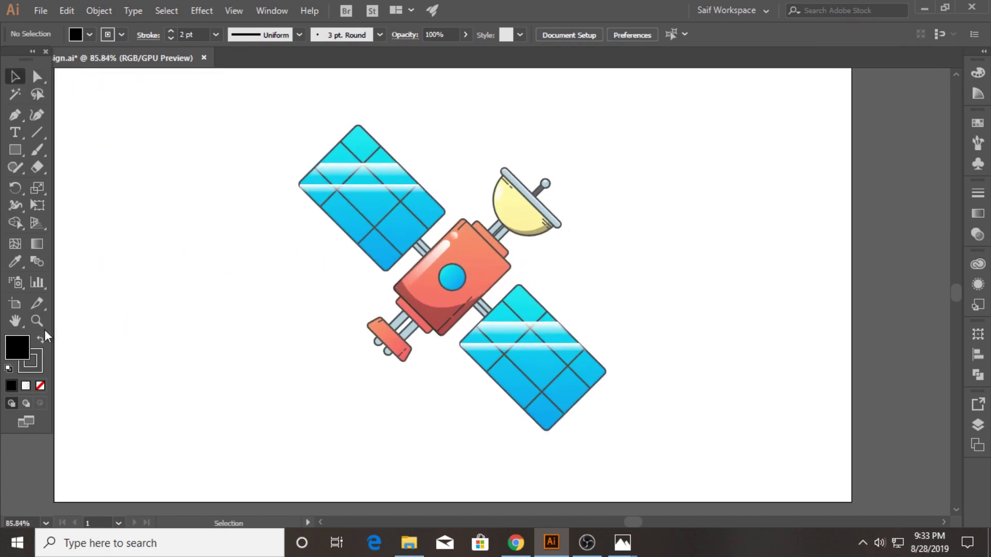
click(37, 321)
drag(555, 221, 125, 137)
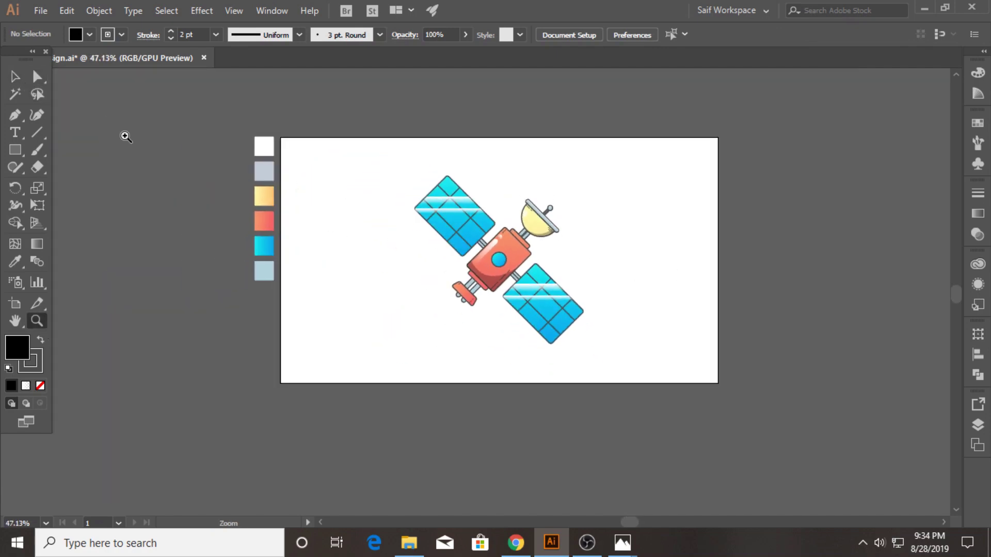
- Draw a closed curved blob around the satellite with the Pen tool
key(p)
click(393, 246)
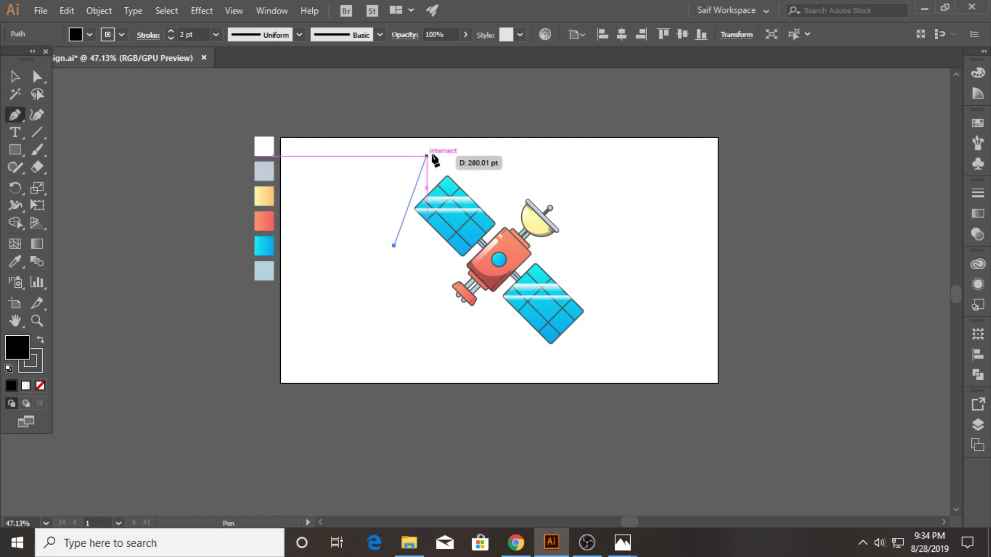
drag(459, 166, 560, 172)
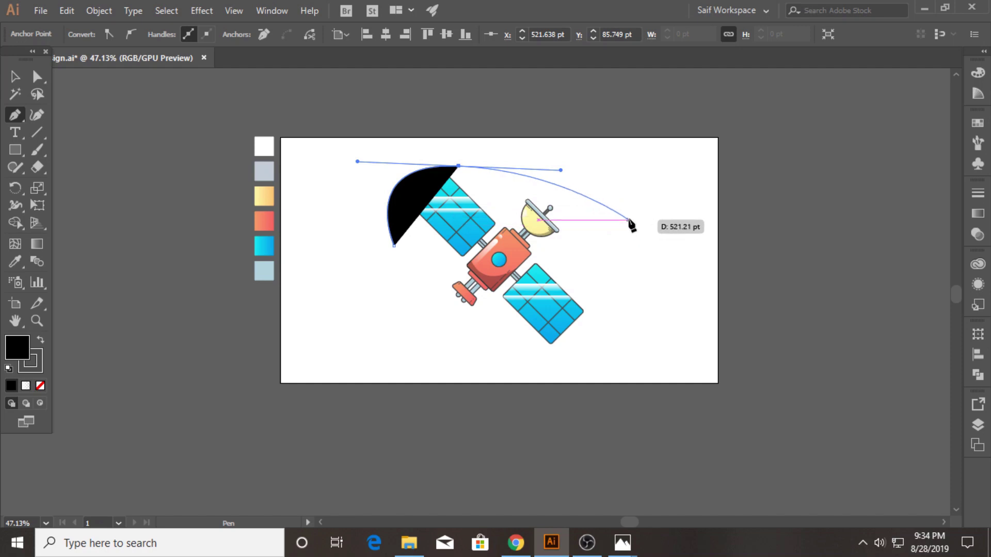
drag(637, 235, 636, 260)
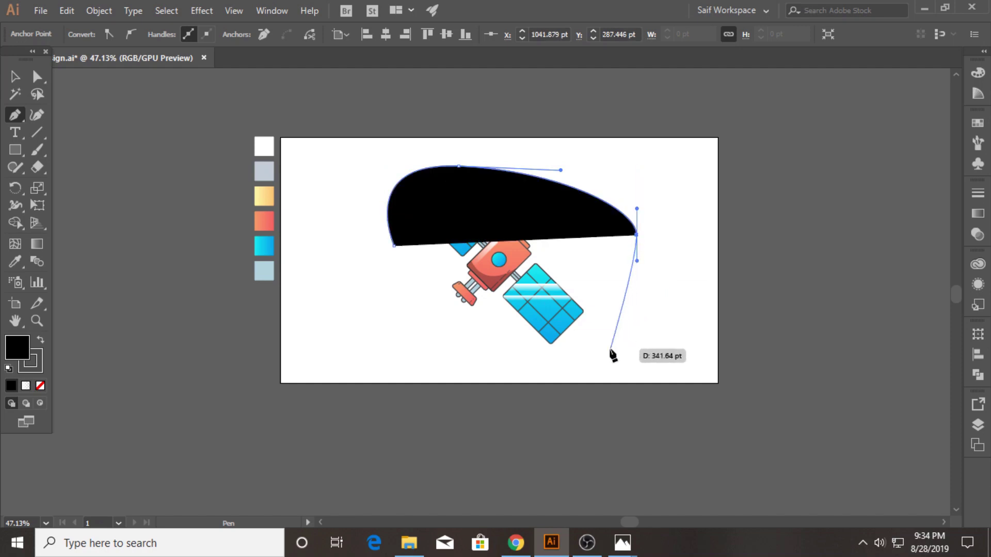
drag(527, 342, 447, 335)
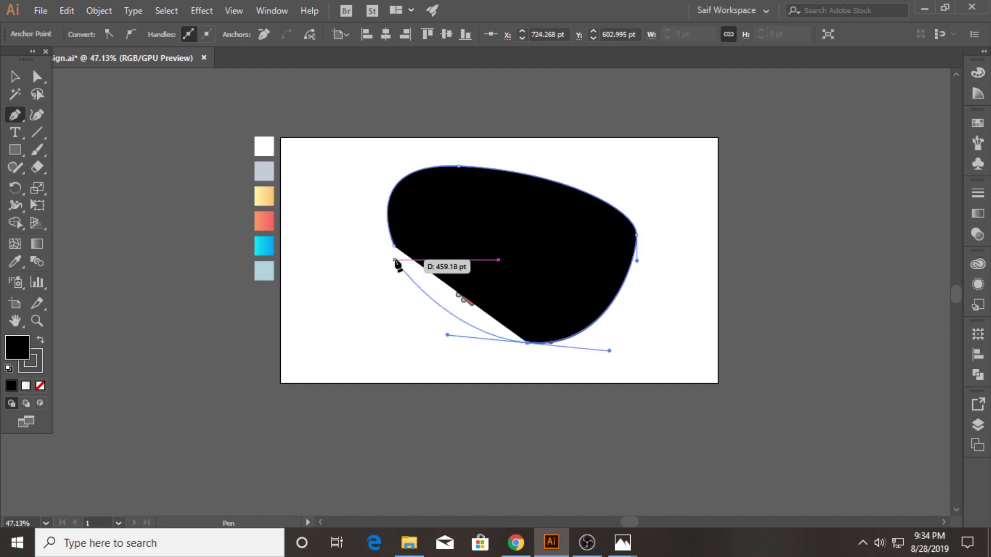
drag(394, 246, 396, 210)
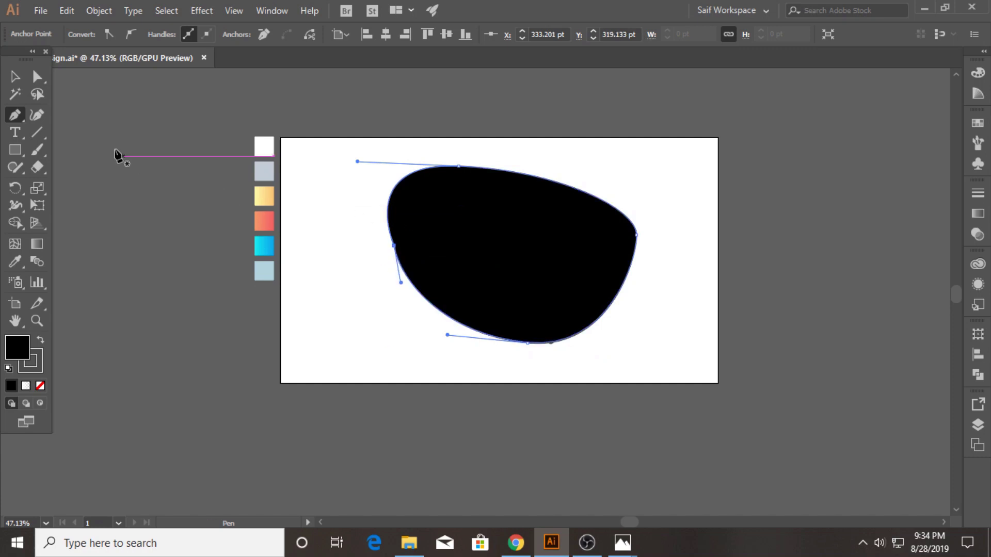
- Reshape the blob's top dip and bottom curve, then fill it with the pale grey-blue swatch
click(37, 114)
drag(529, 177, 534, 191)
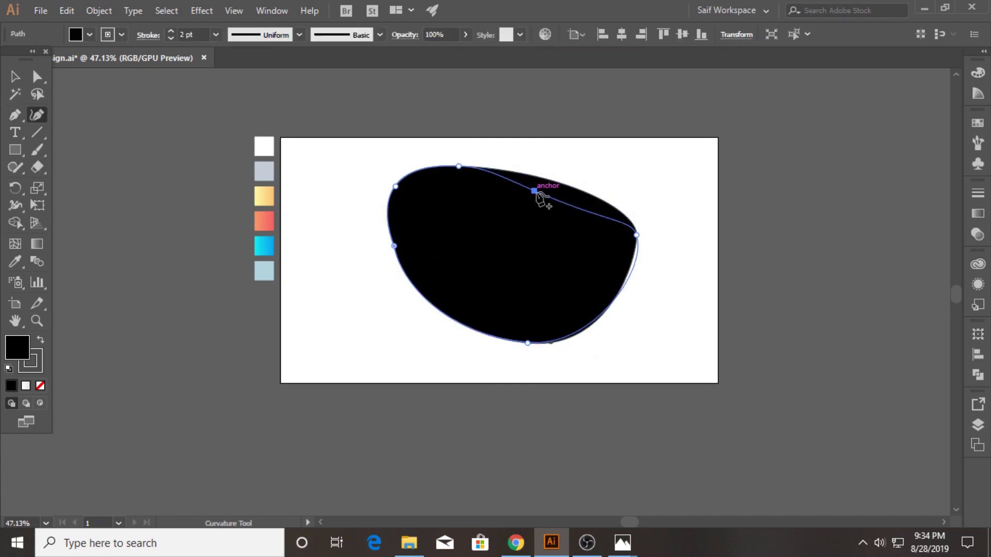
click(575, 321)
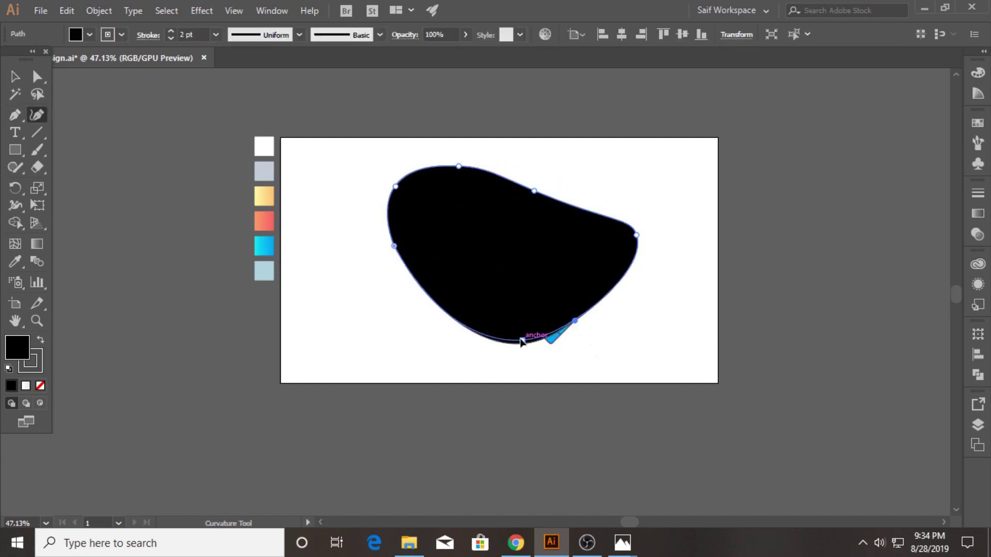
drag(521, 341, 498, 337)
click(15, 262)
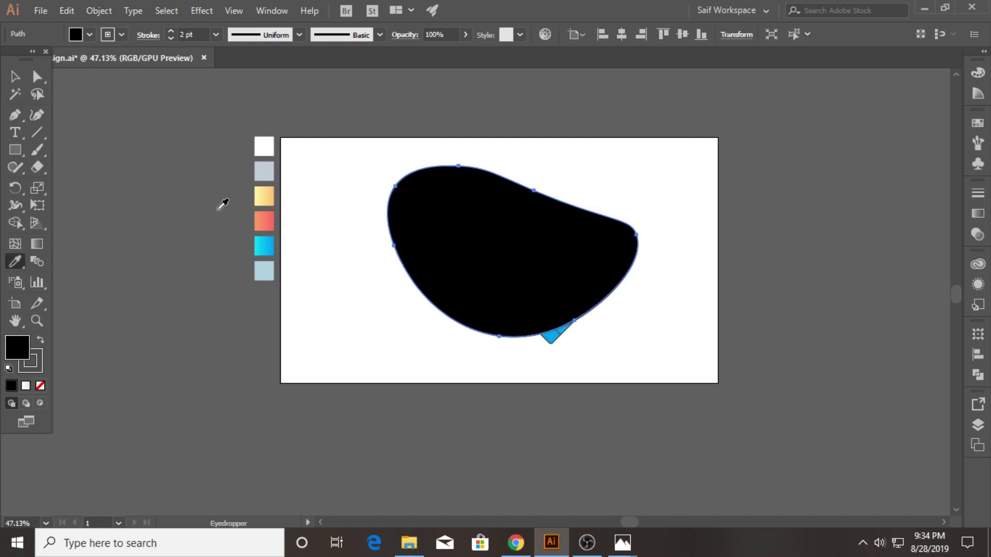
click(270, 174)
- Create an offset outline of the blob and set it to 30% opacity
key(v)
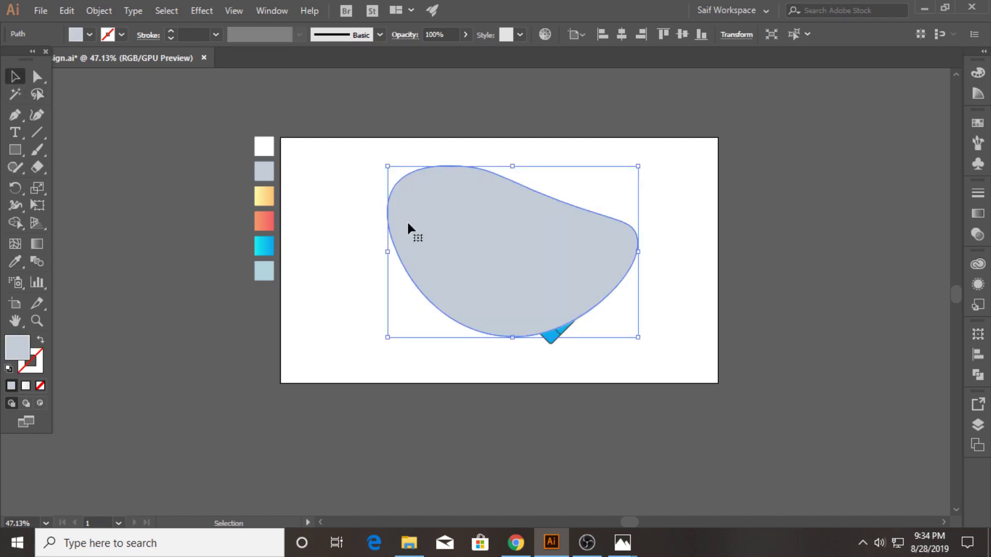
click(99, 10)
mouse_move(217, 322)
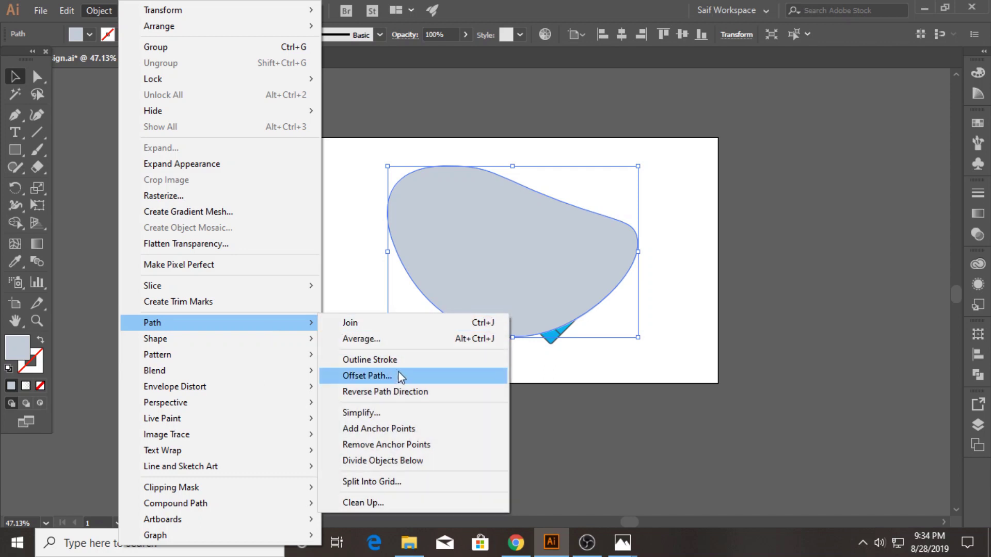
click(433, 375)
click(930, 253)
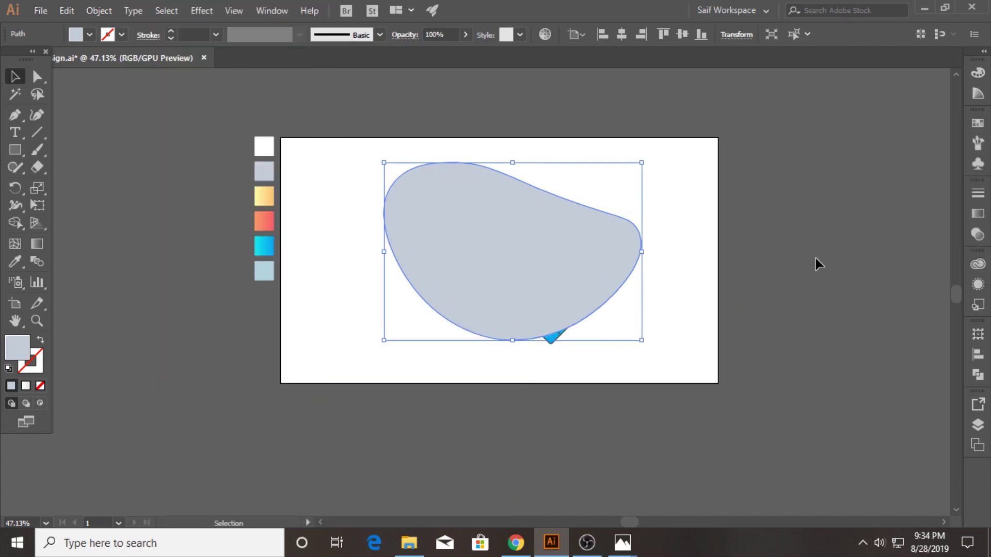
click(976, 234)
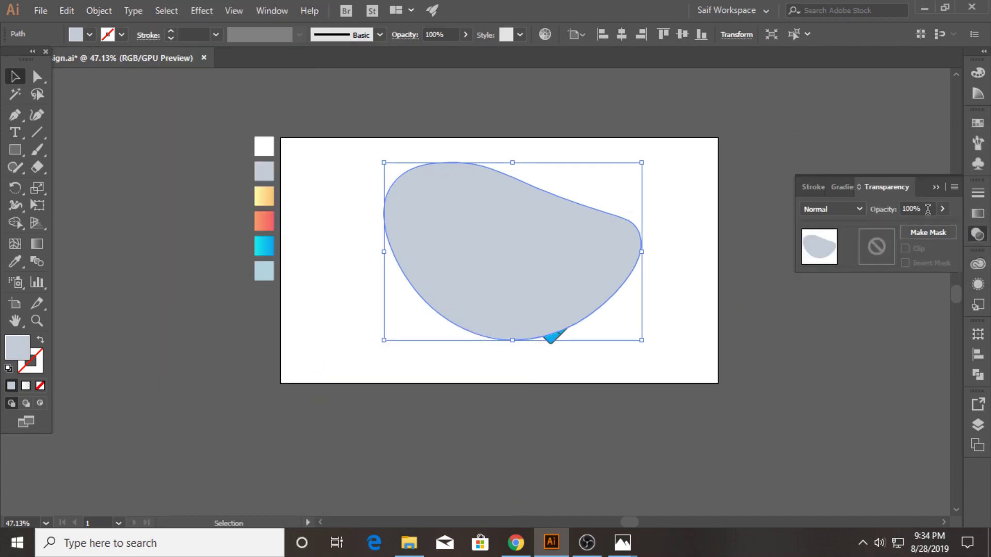
text(0)
key(Return)
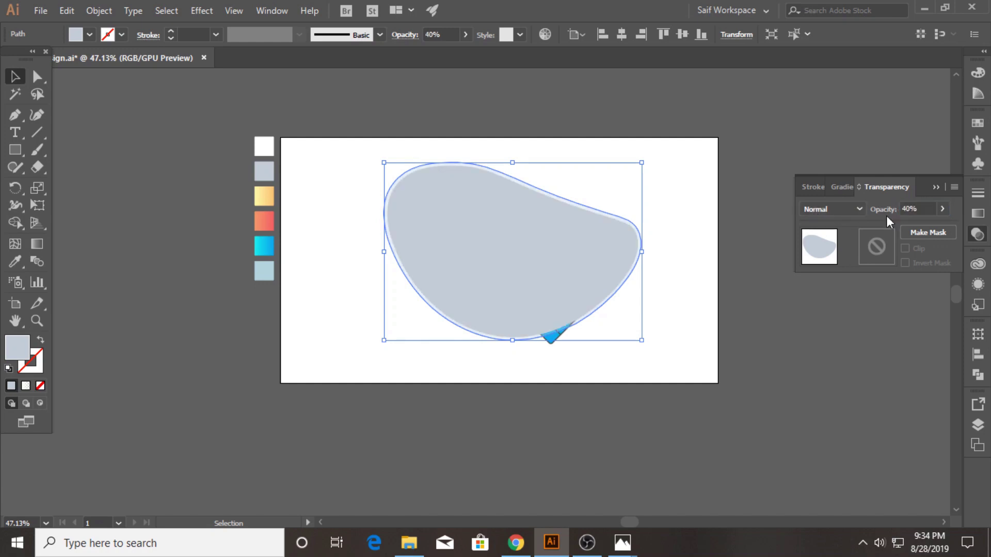
- Send the inner grey blob to the back behind the satellite
ctrl+click(570, 262)
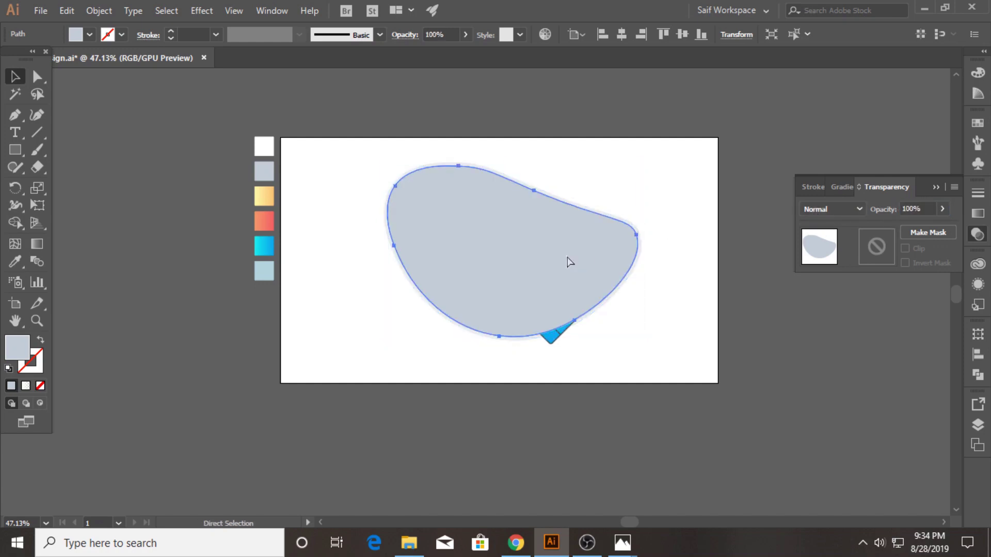
key(ctrl+shift+bracketleft)
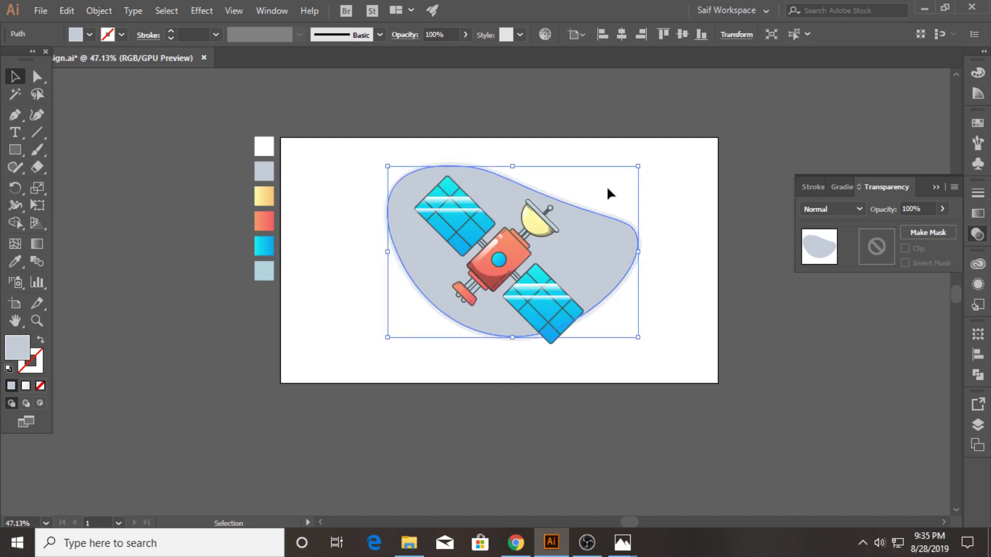
click(642, 242)
- Draw a white artboard-sized rectangle and send it to the back
key(m)
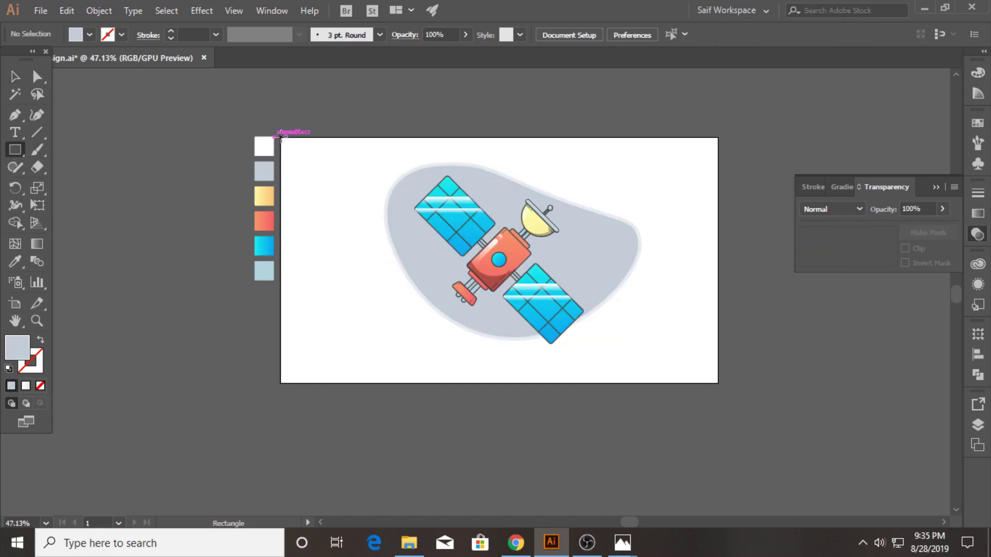
drag(278, 137, 718, 382)
key(ctrl+z)
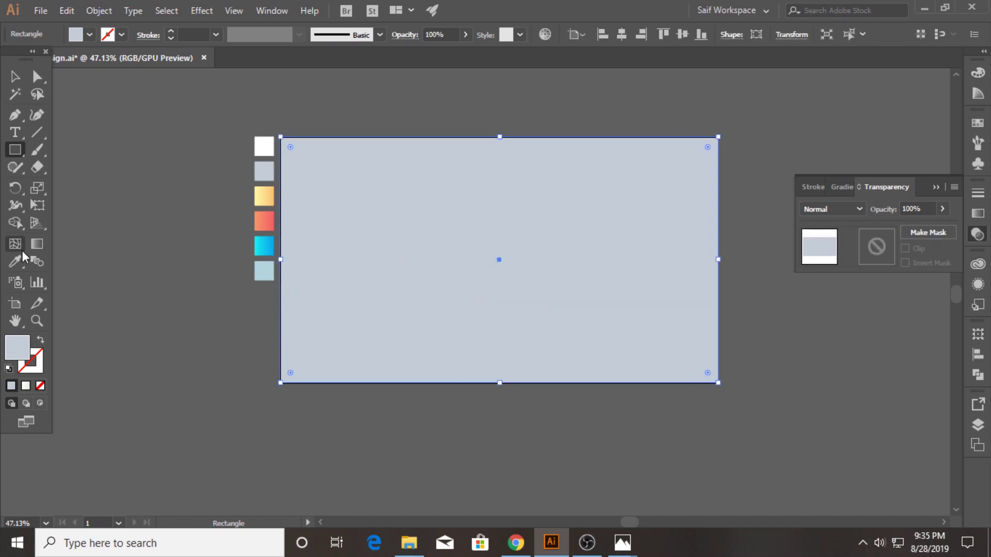
click(16, 260)
click(264, 146)
click(15, 77)
click(264, 196)
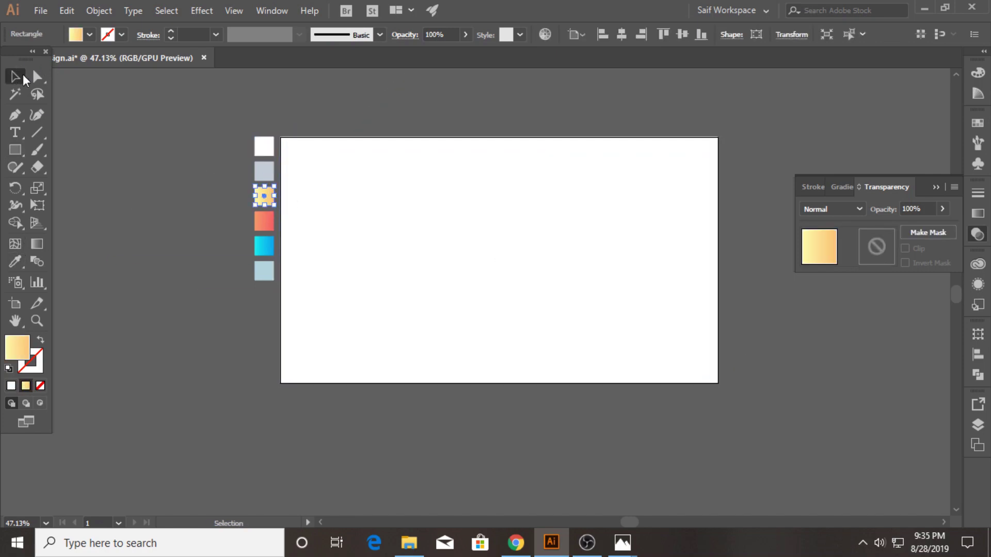
click(367, 250)
key(ctrl+shift+bracketleft)
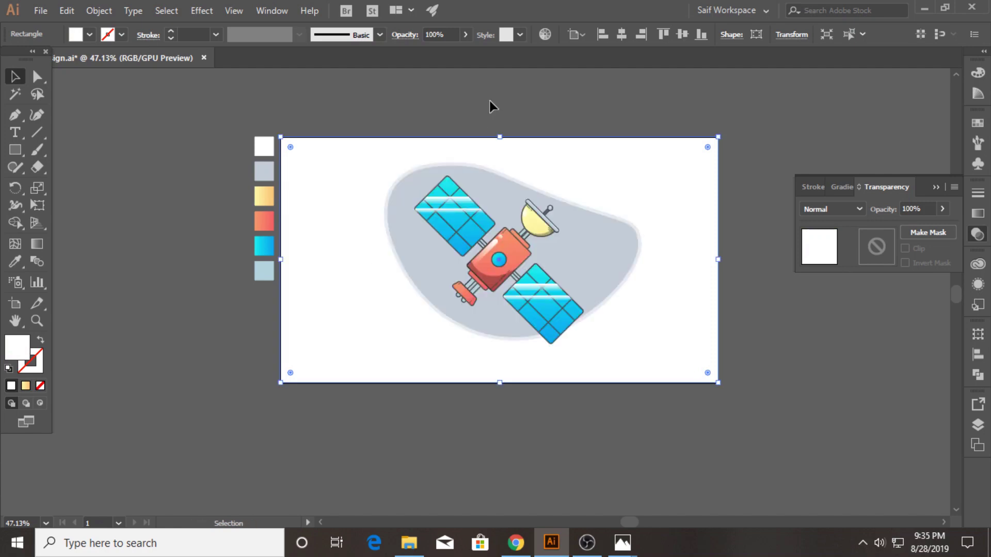
click(489, 101)
- Check the blob and background rectangle selections, then zoom in on the satellite
click(580, 253)
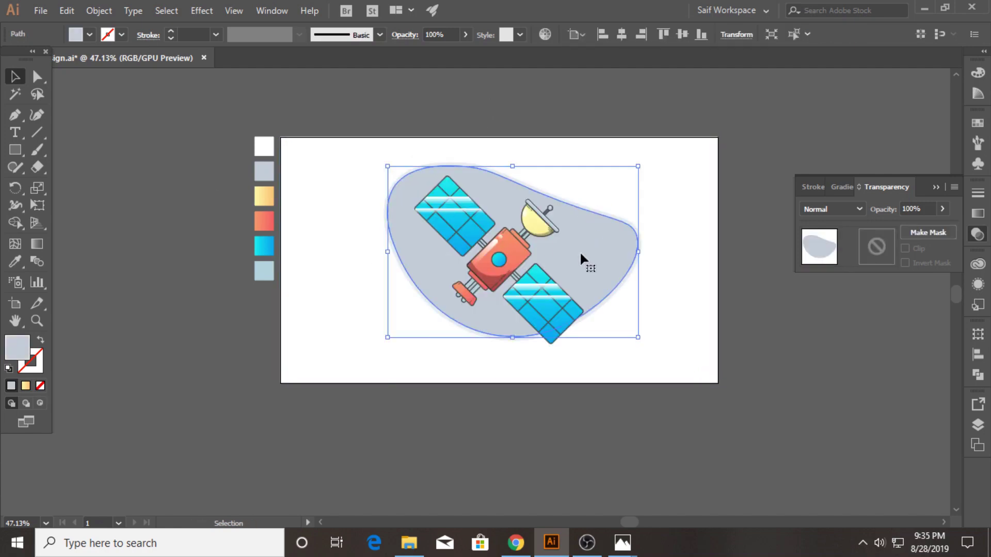
click(935, 186)
click(683, 174)
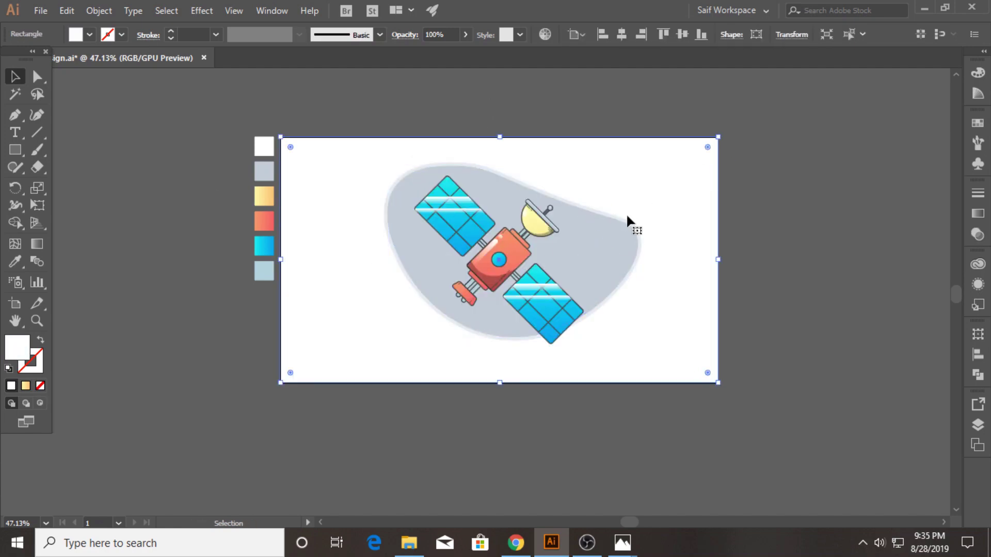
key(z)
drag(627, 220, 771, 215)
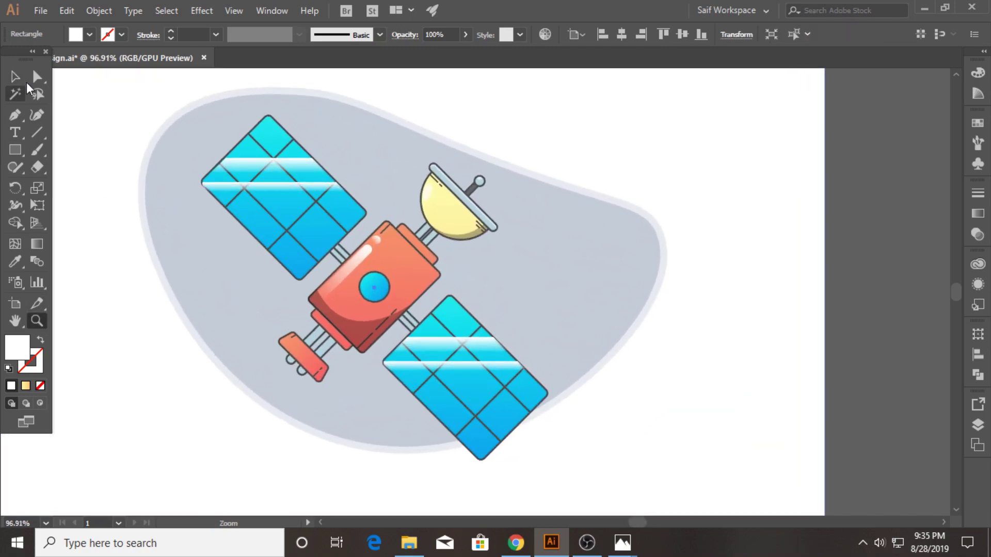
- With the Curvature tool, pull the grey blob's top edge down toward the dish
click(14, 76)
key(shift+grave)
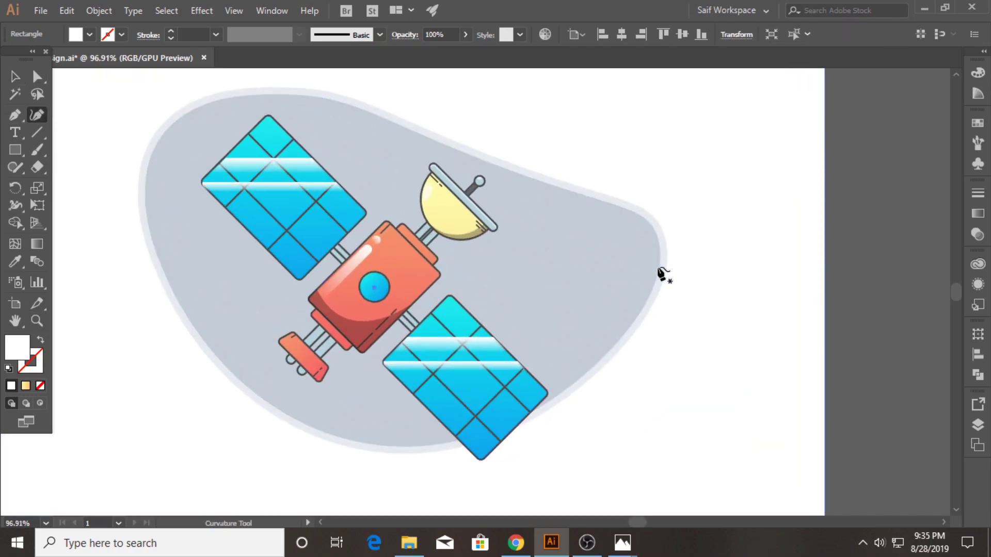
click(432, 165)
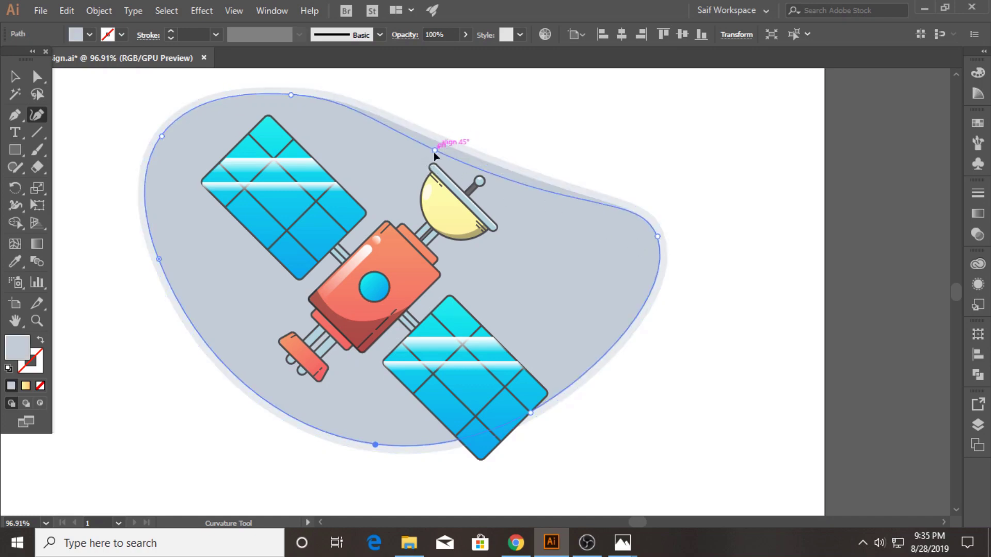
mouse_move(433, 152)
mouse_down()
mouse_move(422, 172)
mouse_move(433, 165)
mouse_up()
- Reshape the outer light blob's top edge and smooth its lower-right curve to match
click(443, 141)
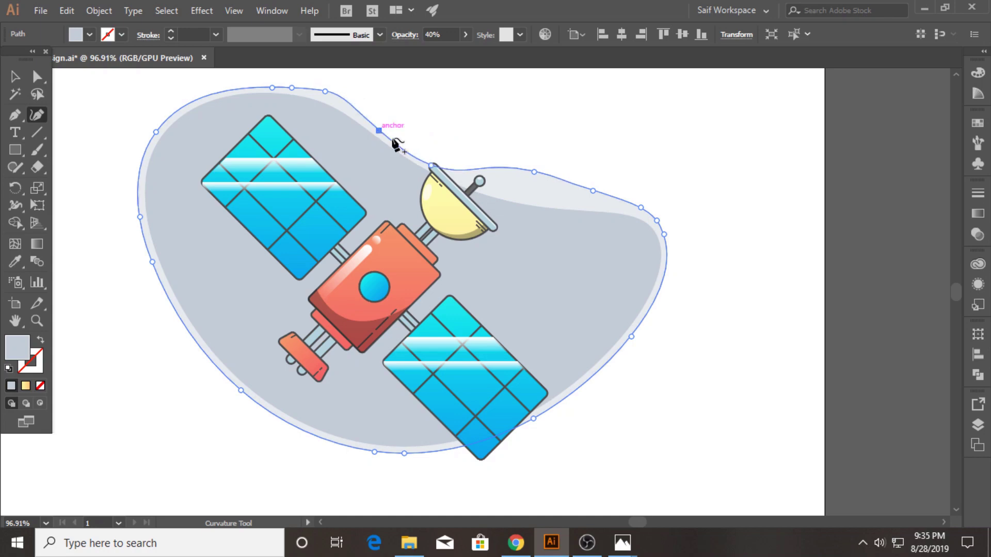
click(527, 196)
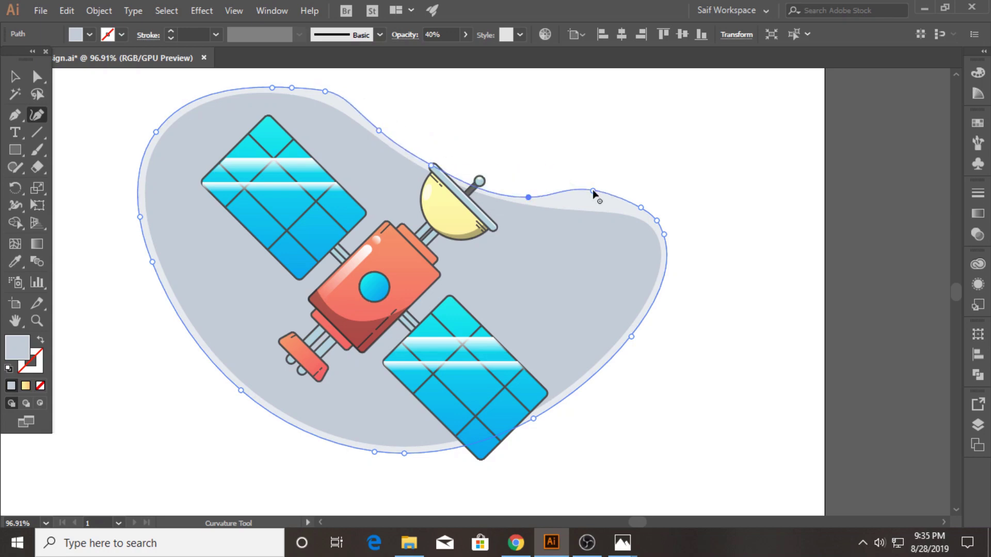
click(593, 206)
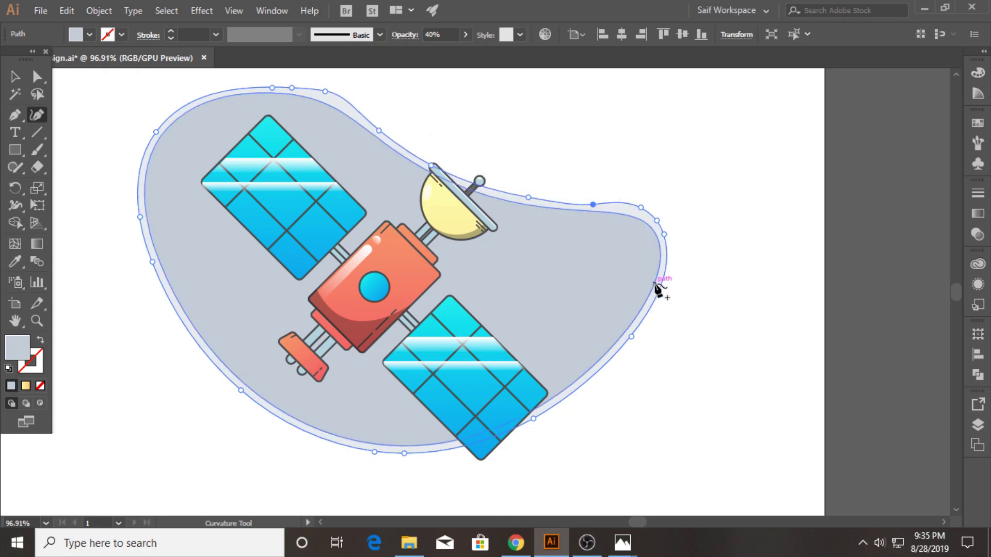
mouse_move(632, 337)
mouse_down()
mouse_move(638, 344)
mouse_move(627, 341)
mouse_up()
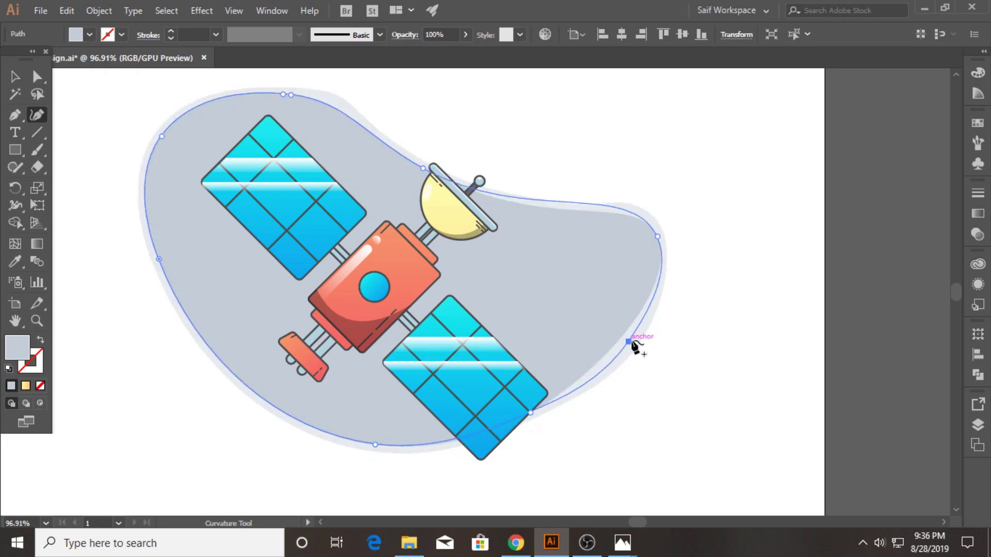
click(37, 321)
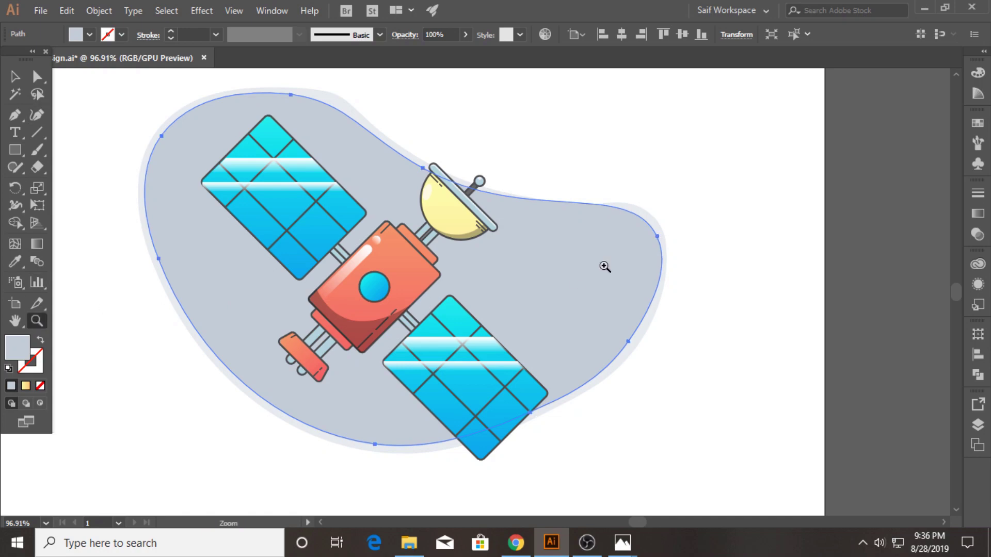
drag(602, 264, 617, 263)
drag(23, 160, 77, 212)
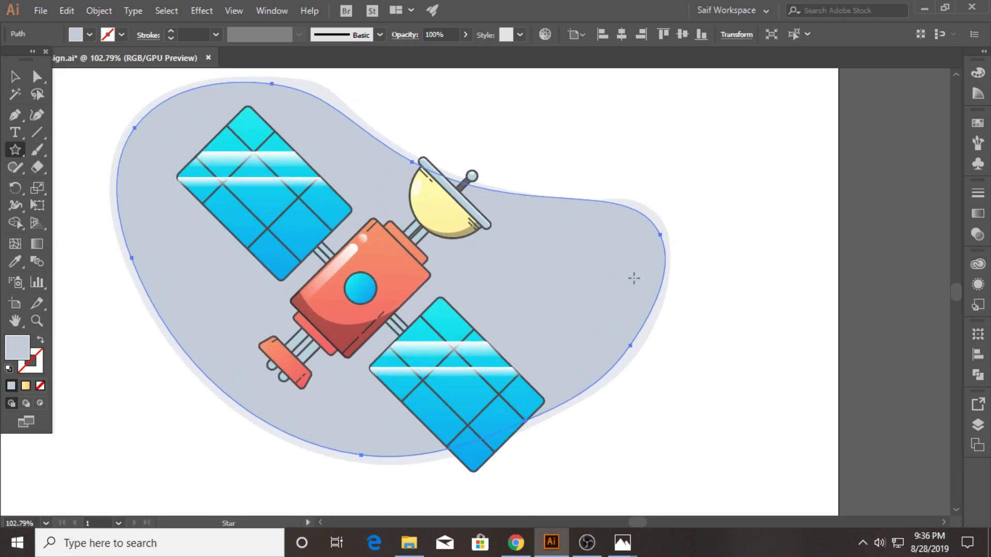
- Create a four-point star, shrink it to a tiny sparkle and colour it white
click(606, 287)
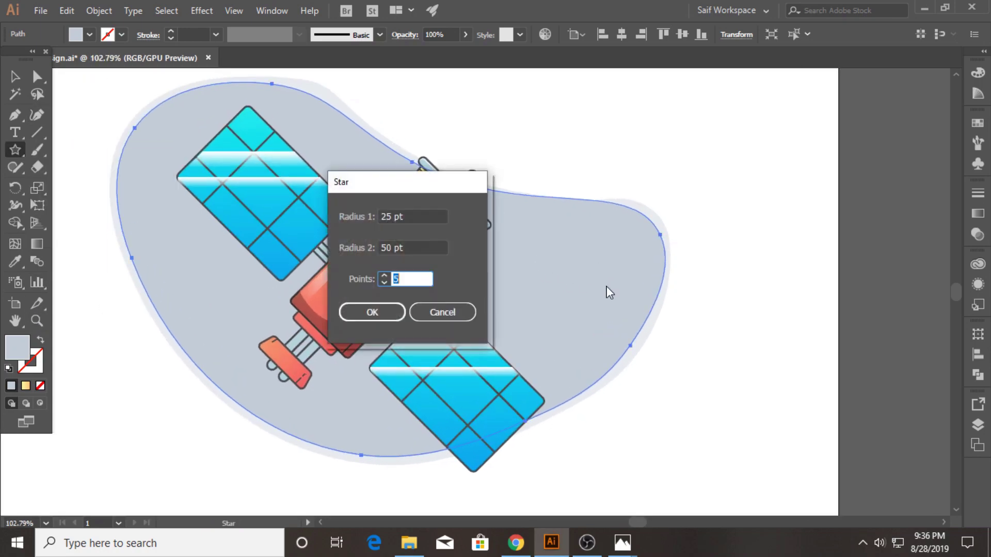
click(387, 312)
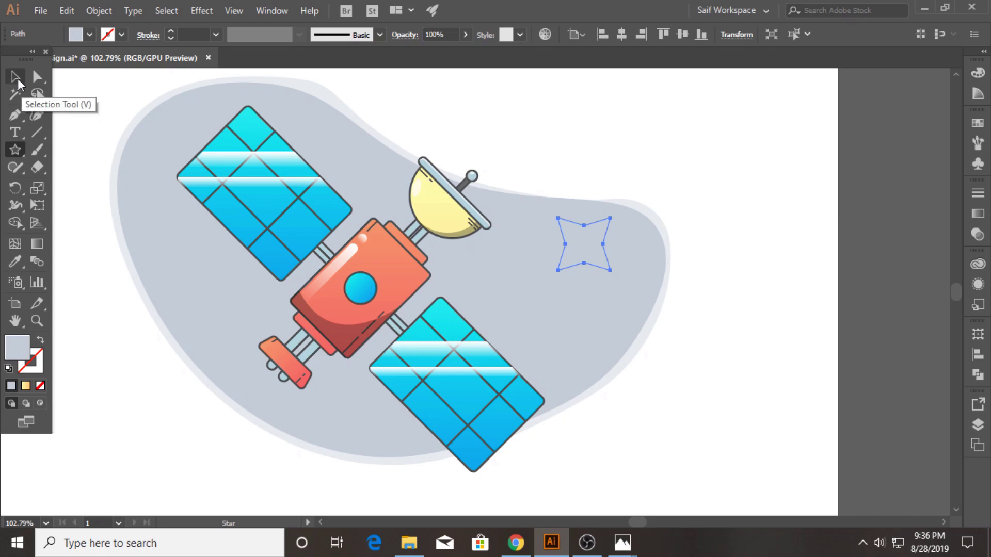
click(15, 76)
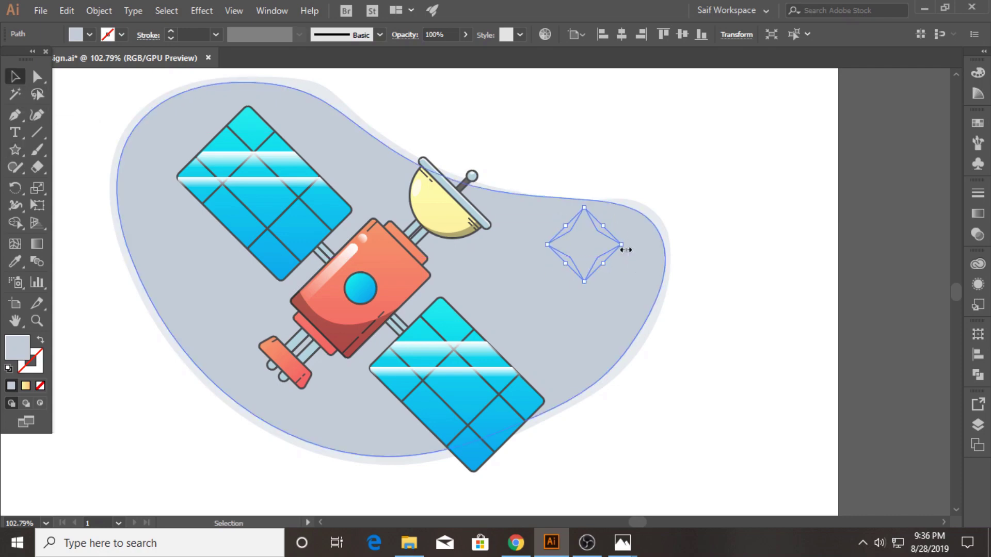
drag(611, 244, 578, 262)
click(15, 261)
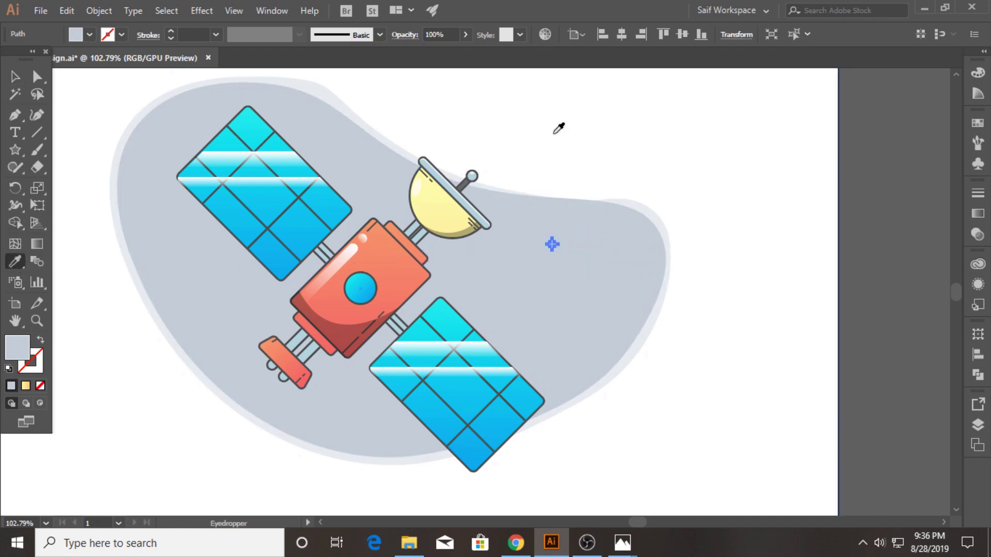
click(554, 133)
- Scatter star copies over the blob: top-left, lower, beside the solar panel and near the dish
key(v)
drag(551, 243, 201, 120)
mouse_move(552, 243)
mouse_down()
mouse_move(532, 313)
mouse_move(487, 298)
mouse_move(344, 401)
mouse_up()
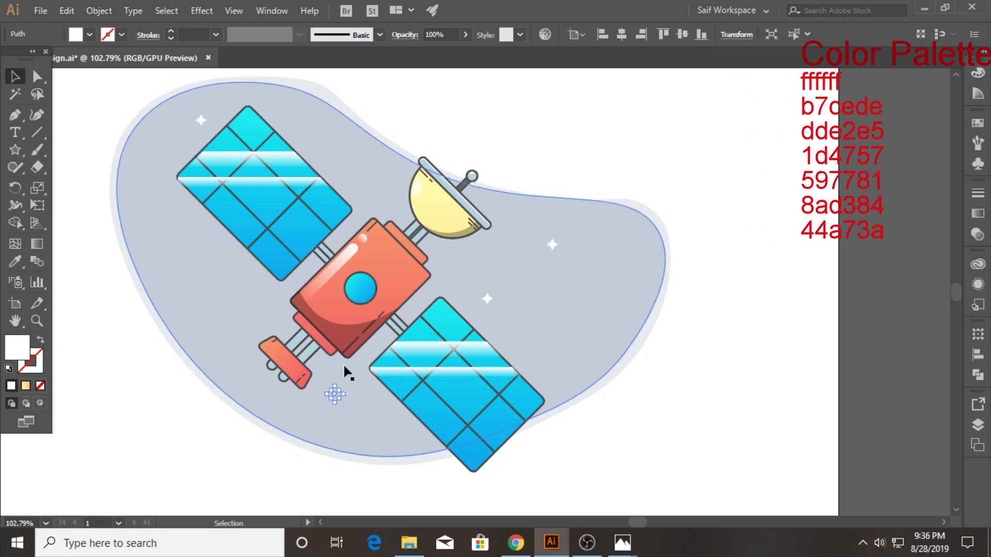
drag(487, 297, 155, 212)
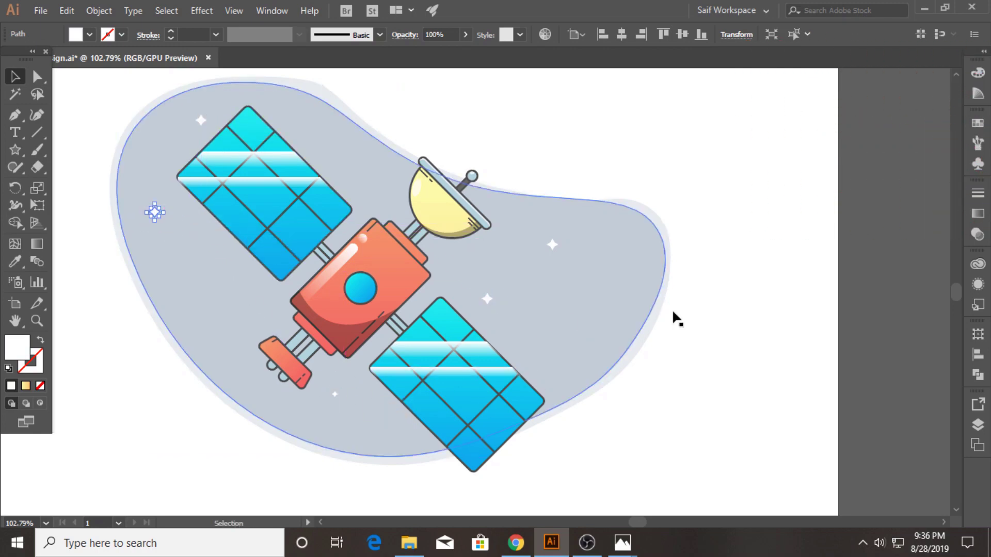
mouse_move(335, 390)
mouse_down()
mouse_move(358, 182)
mouse_move(584, 373)
mouse_up()
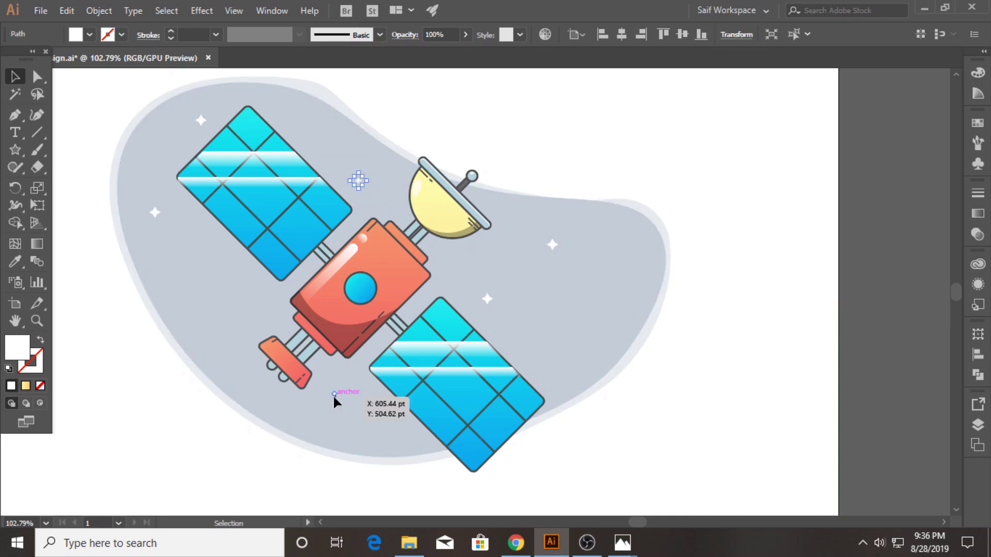
click(733, 351)
- Fit the artboard in view, then select the white background rectangle and lock it with Ctrl+2
click(37, 320)
key(ctrl+0)
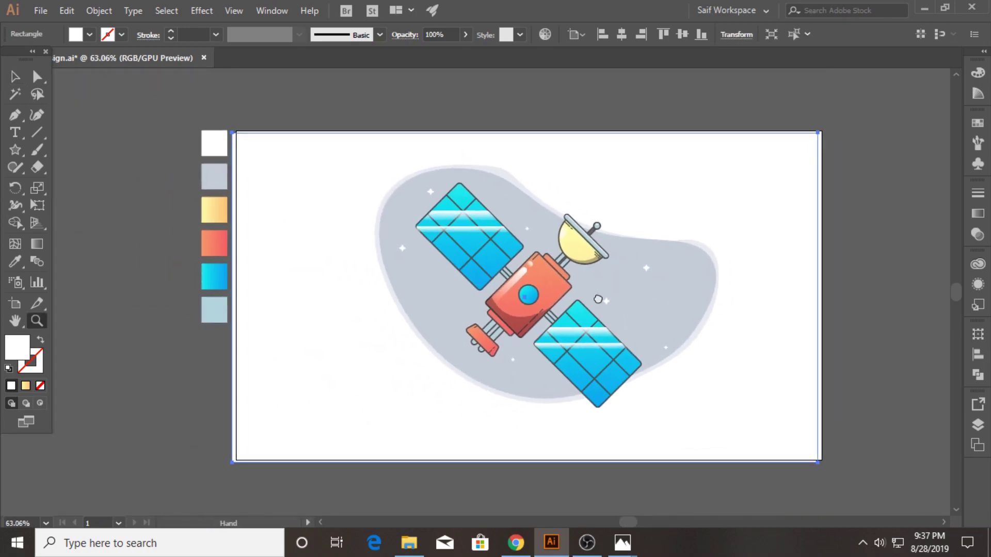
click(15, 77)
click(416, 95)
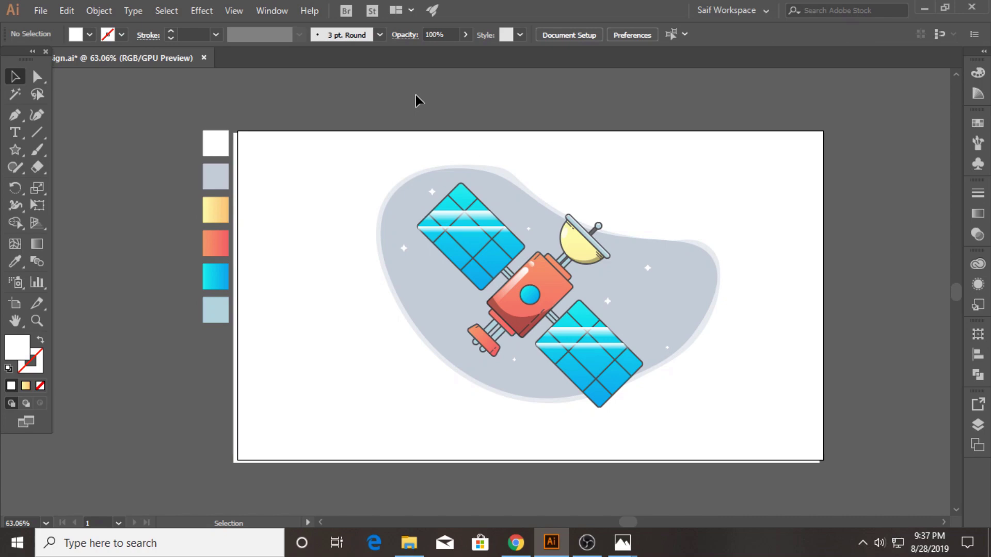
click(237, 178)
key(ctrl+2)
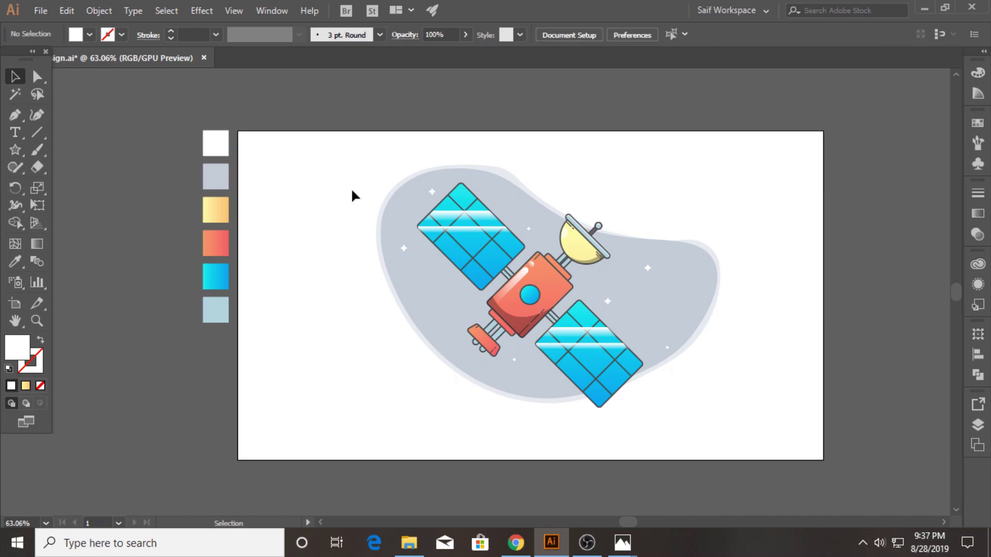